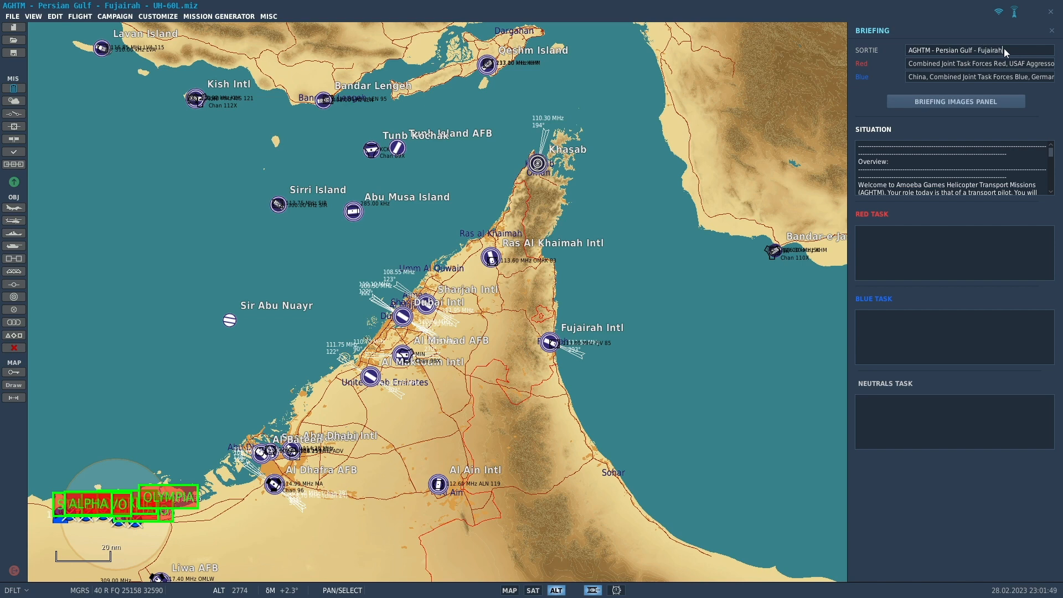
- Read through the briefing's situation text, covering the pickup instructions and the mission details
click(947, 173)
scroll(947, 176, down, 8)
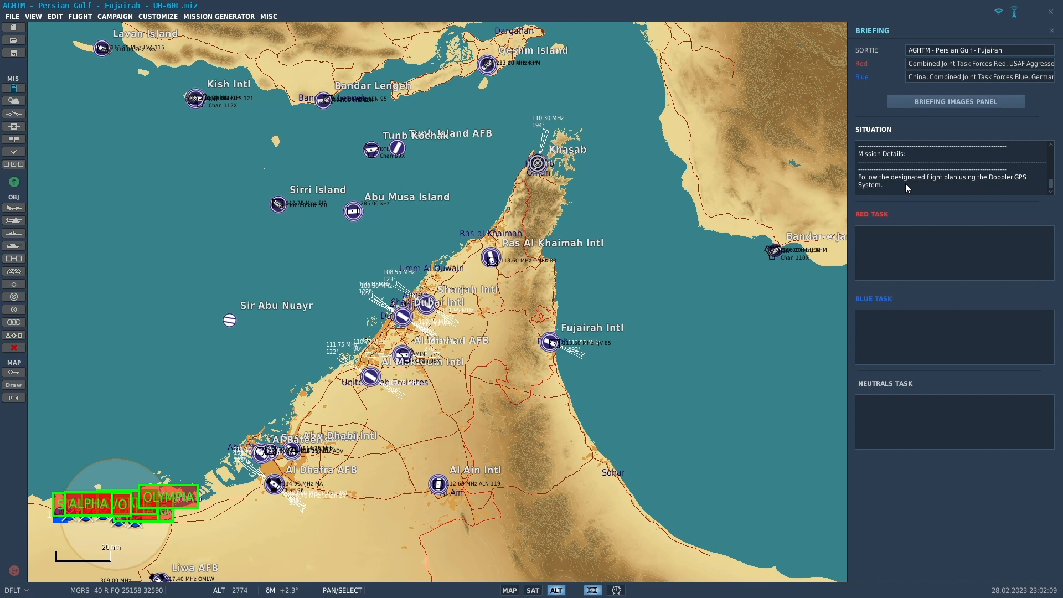
scroll(893, 184, up, 5)
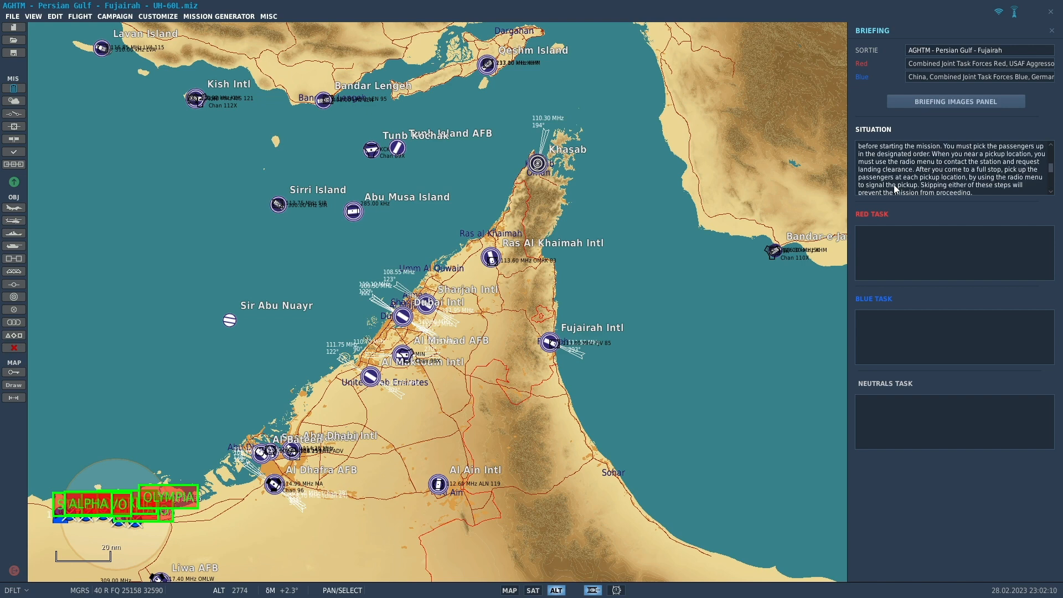
scroll(904, 185, down, 1)
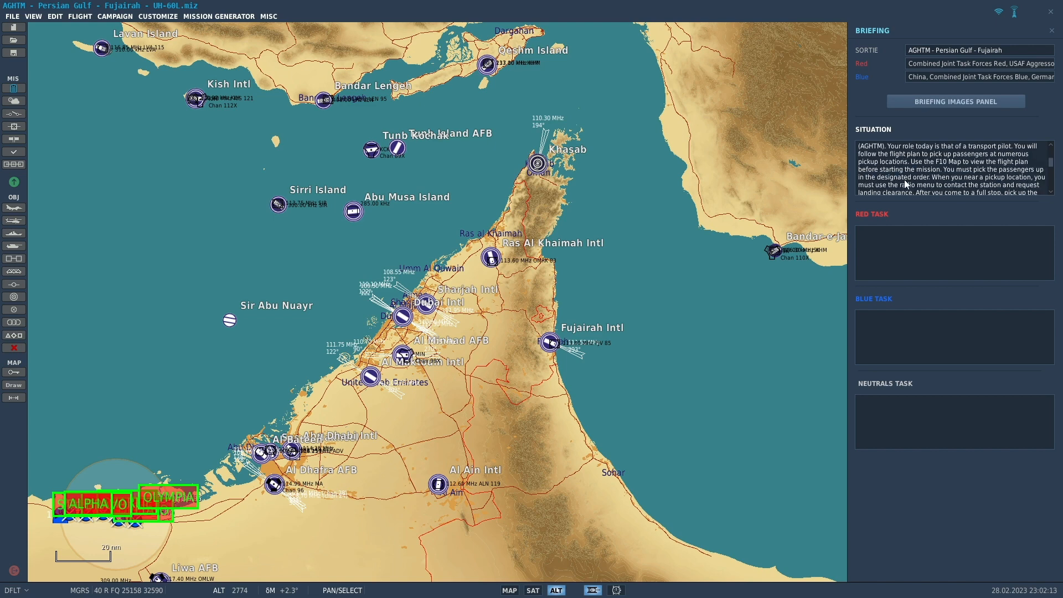
scroll(904, 168, down, 1)
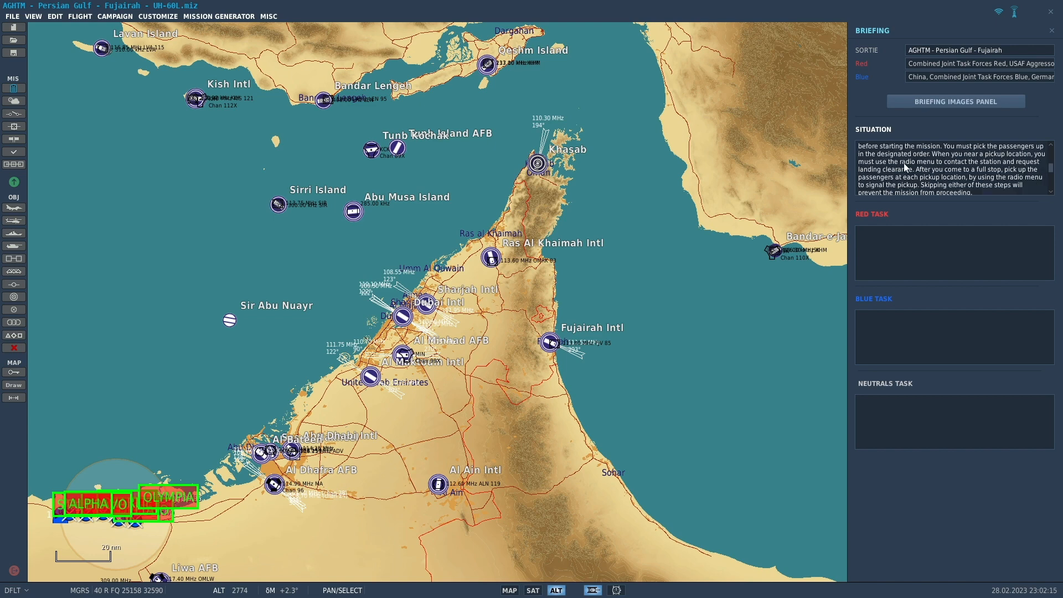
scroll(907, 168, down, 1)
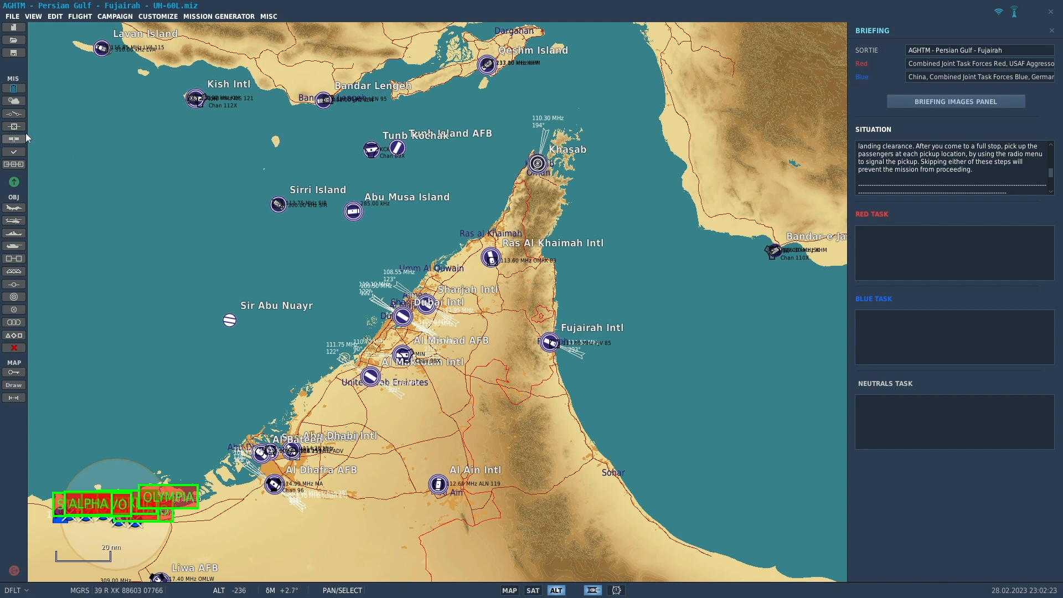
- Set the mission start date to 14 September 2017 and expand the sun and moon details
click(13, 101)
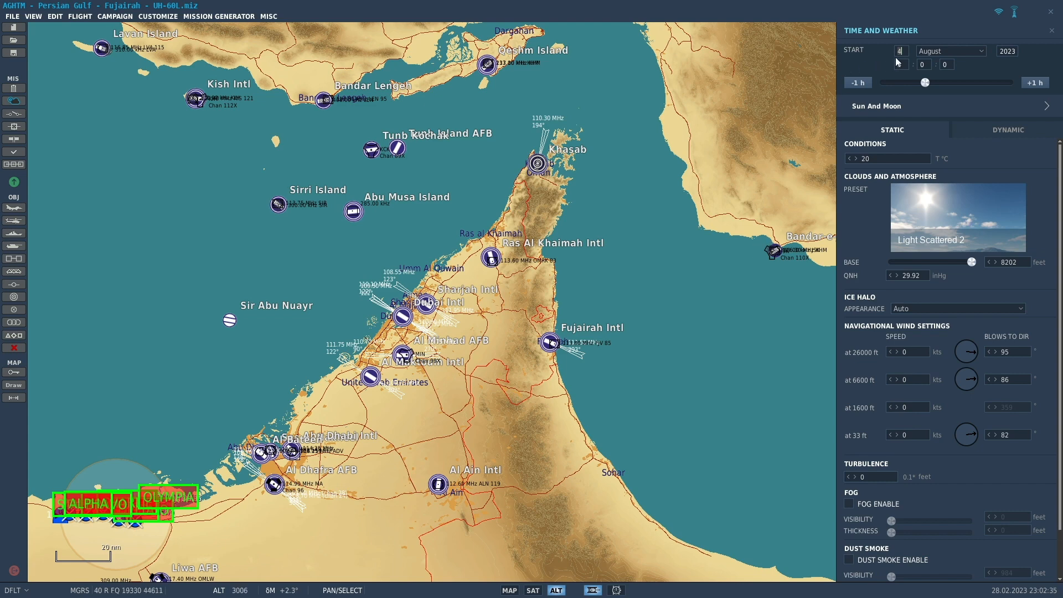
click(940, 52)
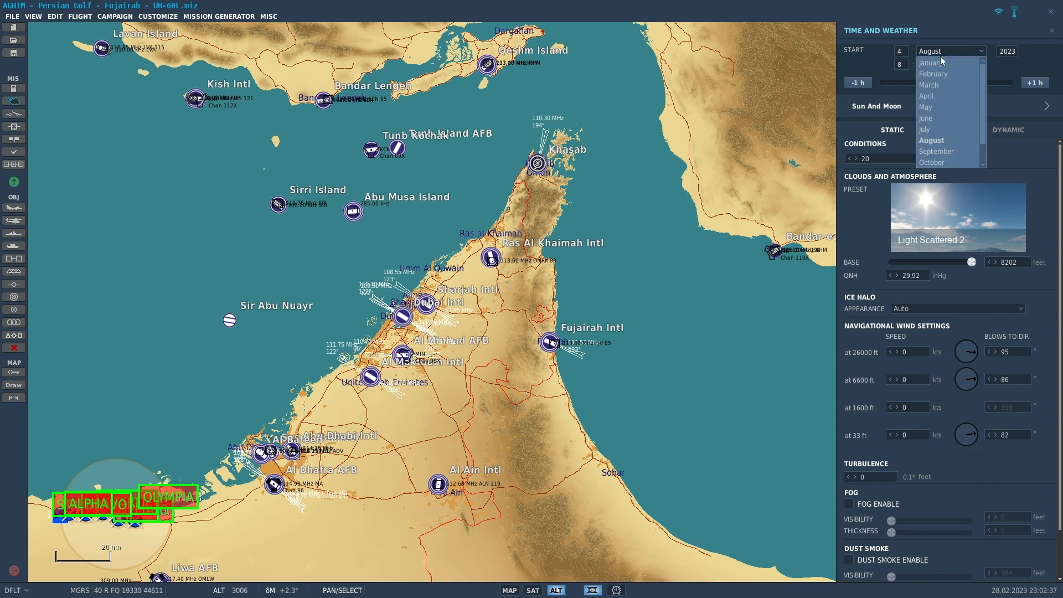
click(935, 151)
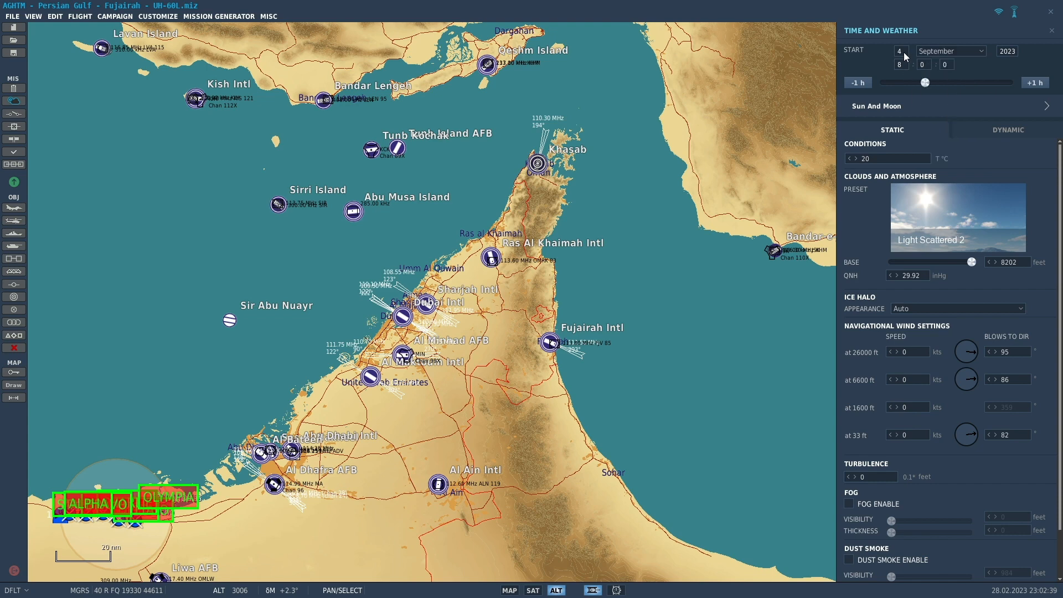
text(1)
click(1006, 50)
key(BackSpace)
key(Delete)
key(Delete)
click(889, 108)
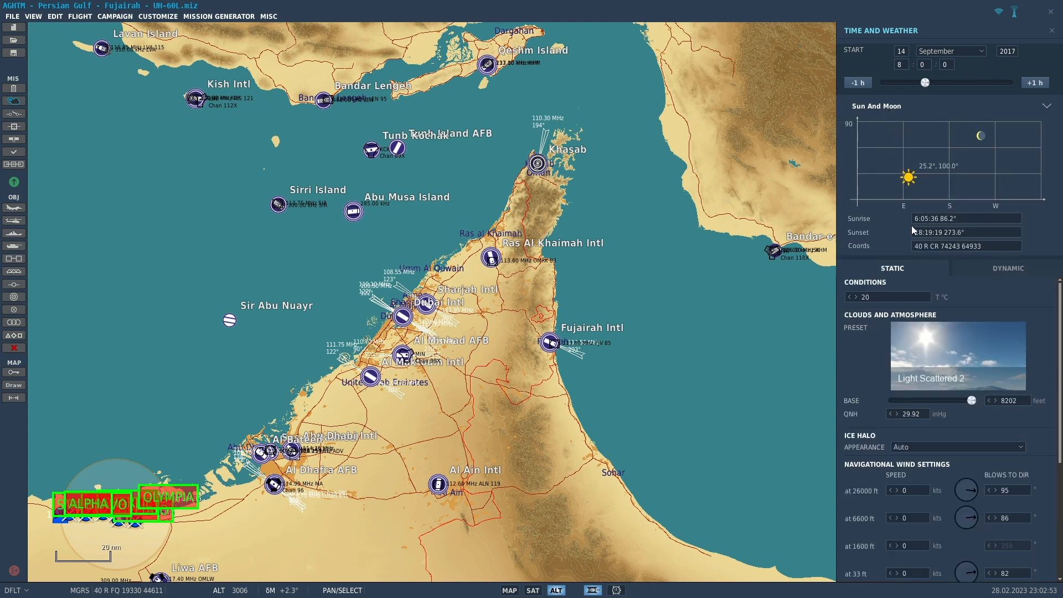
- Change the cloud preset to Broken 3 and set the temperature to 24 °C
click(928, 361)
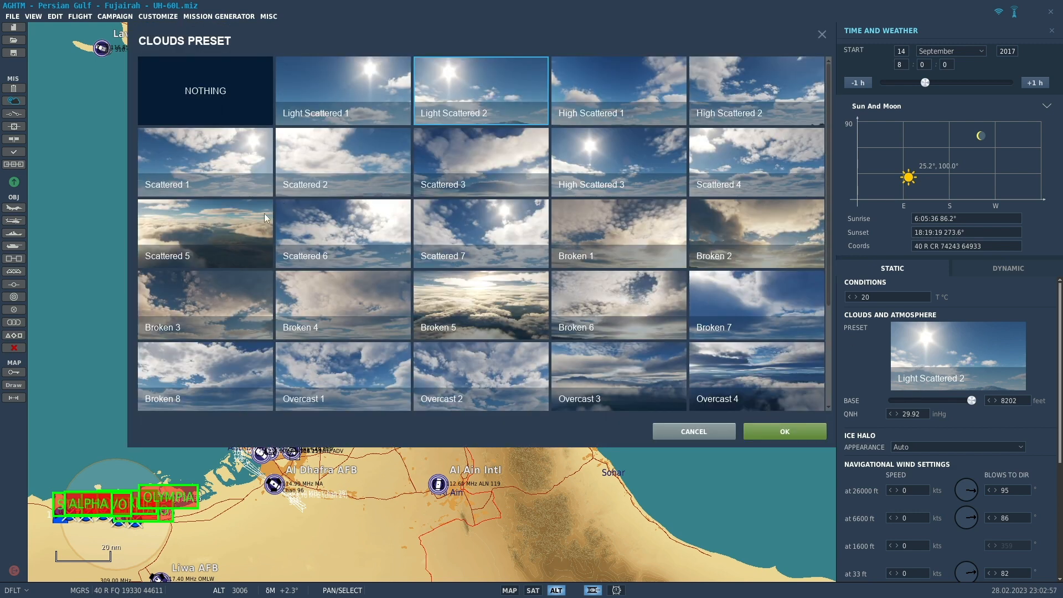
click(205, 304)
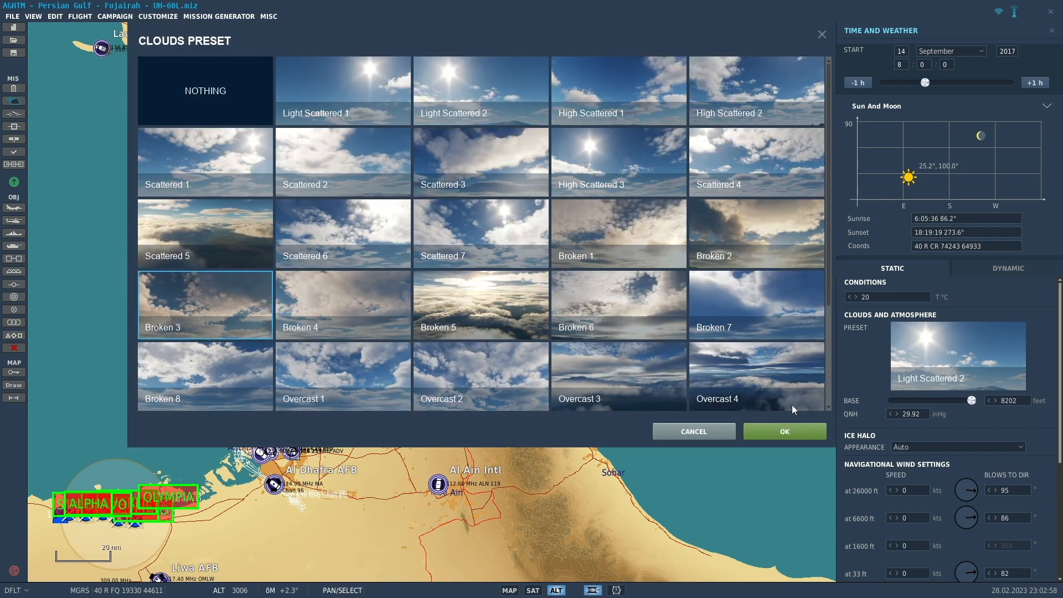
click(785, 432)
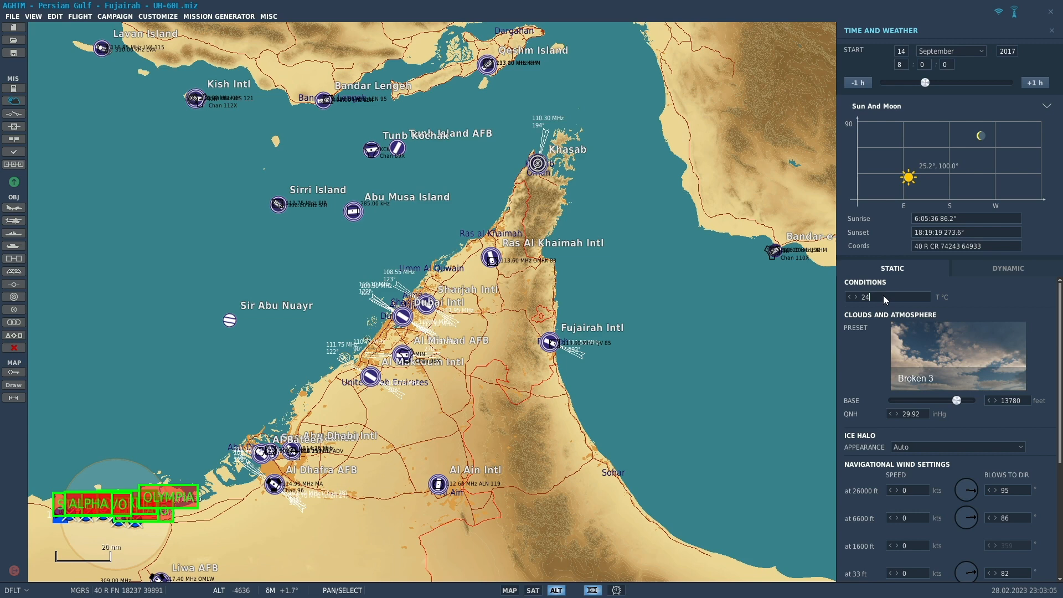
scroll(922, 442, down, 2)
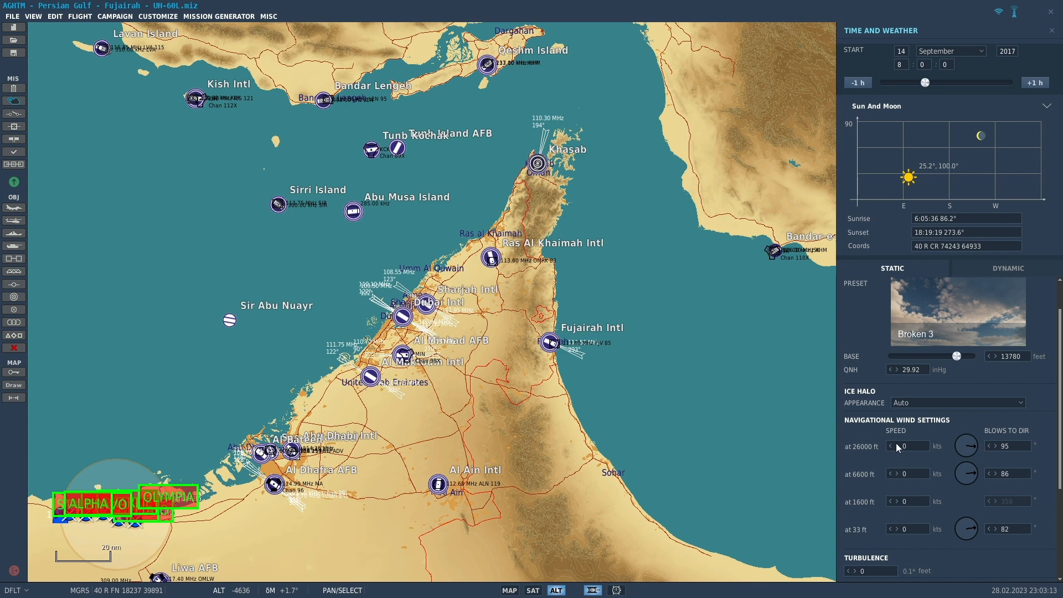
scroll(899, 476, up, 2)
click(188, 377)
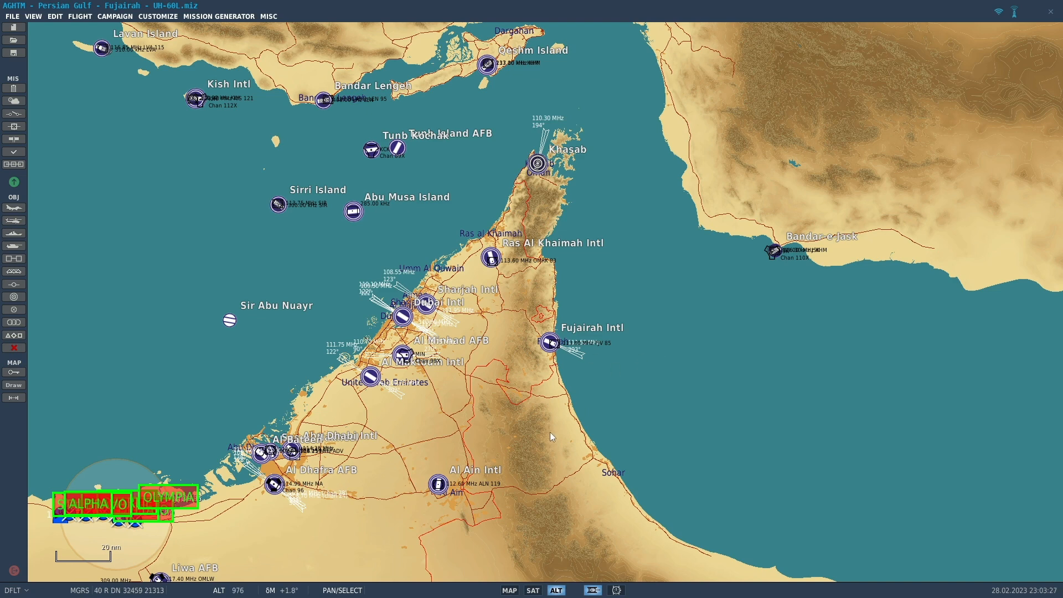
- Move the START text label from the western cluster to the coast beside Fujairah Intl
drag(520, 444, 517, 367)
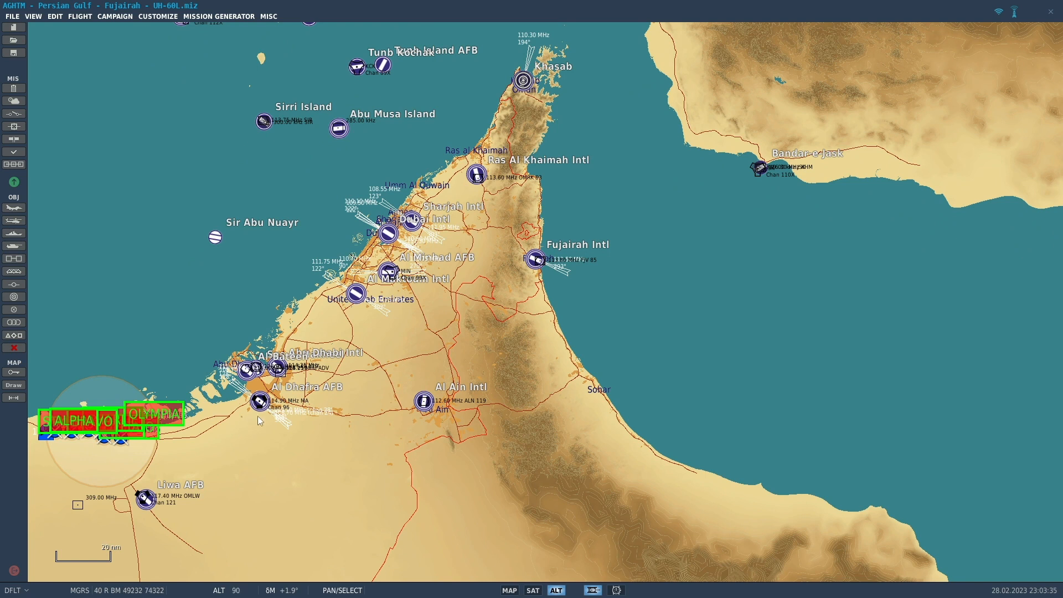
click(13, 384)
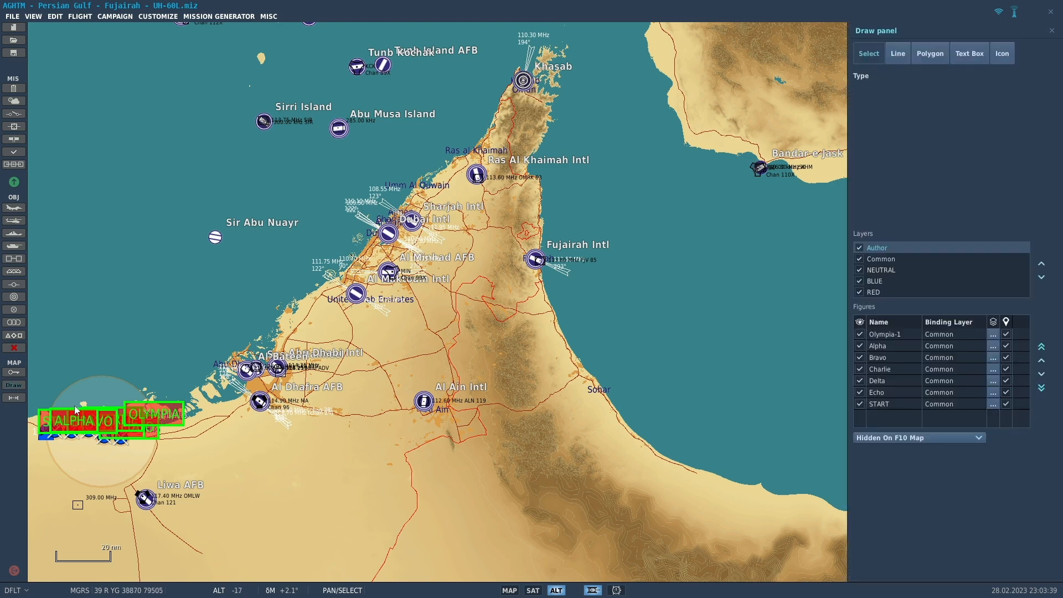
drag(47, 423, 556, 252)
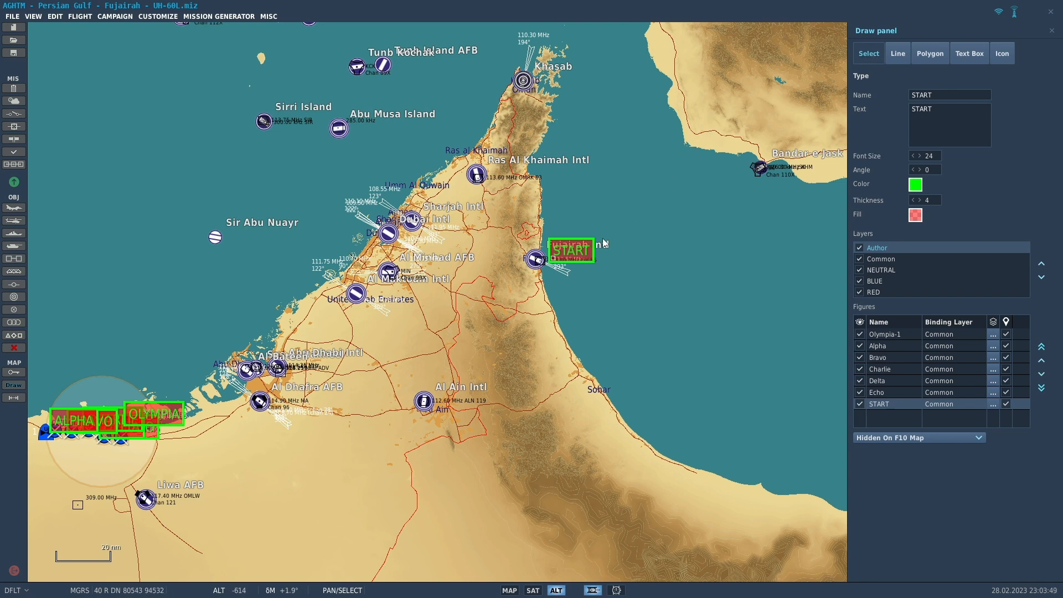
drag(583, 254, 584, 252)
- Move the OLYMPIA text label to just off the coast southeast of Sohar, beside Yal Burayk
drag(154, 418, 724, 456)
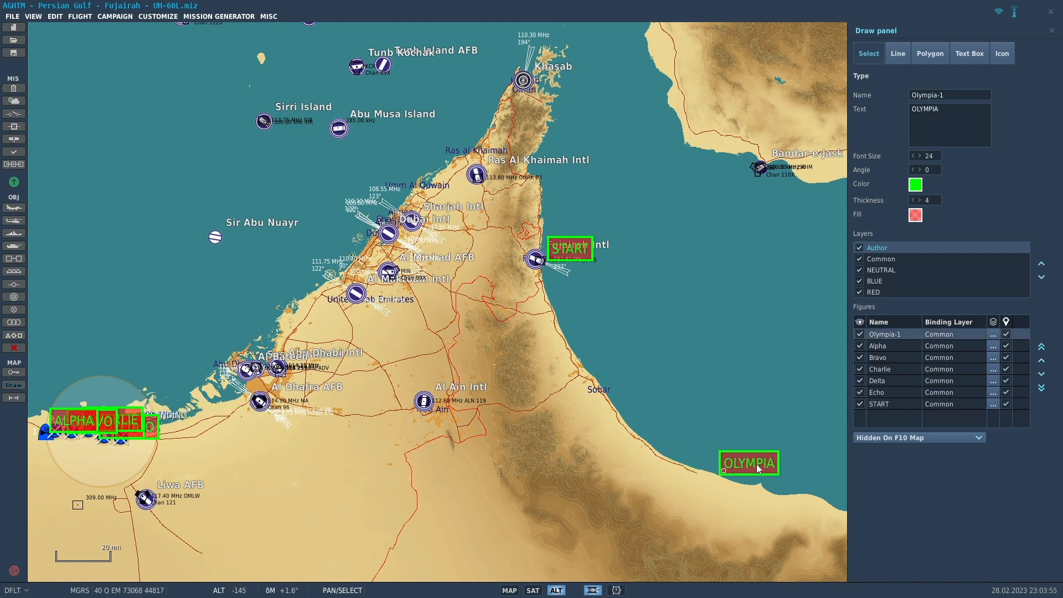
scroll(754, 466, up, 8)
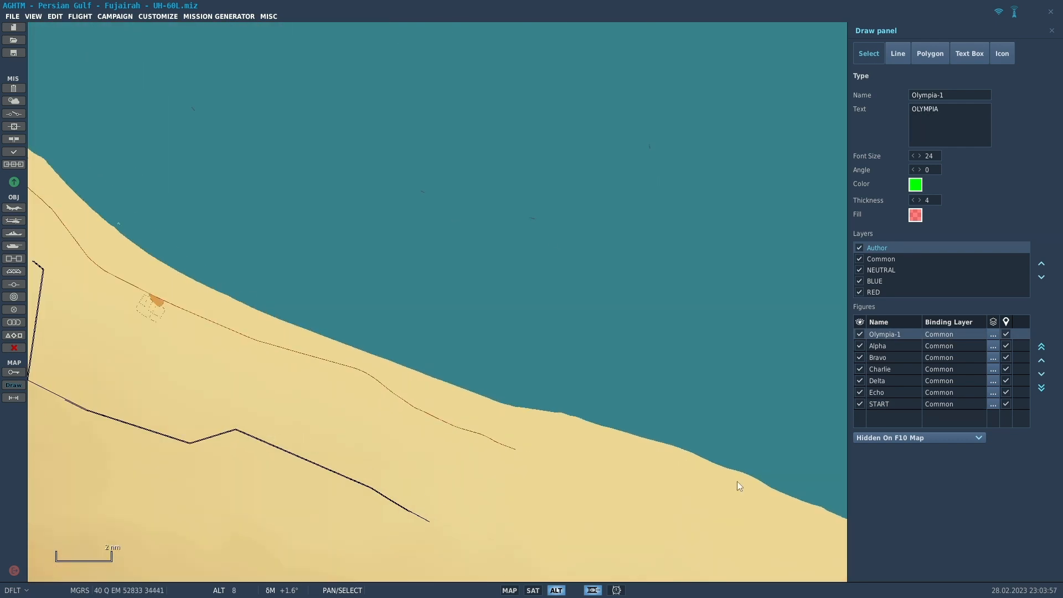
scroll(548, 386, down, 2)
drag(590, 410, 637, 455)
scroll(382, 370, up, 5)
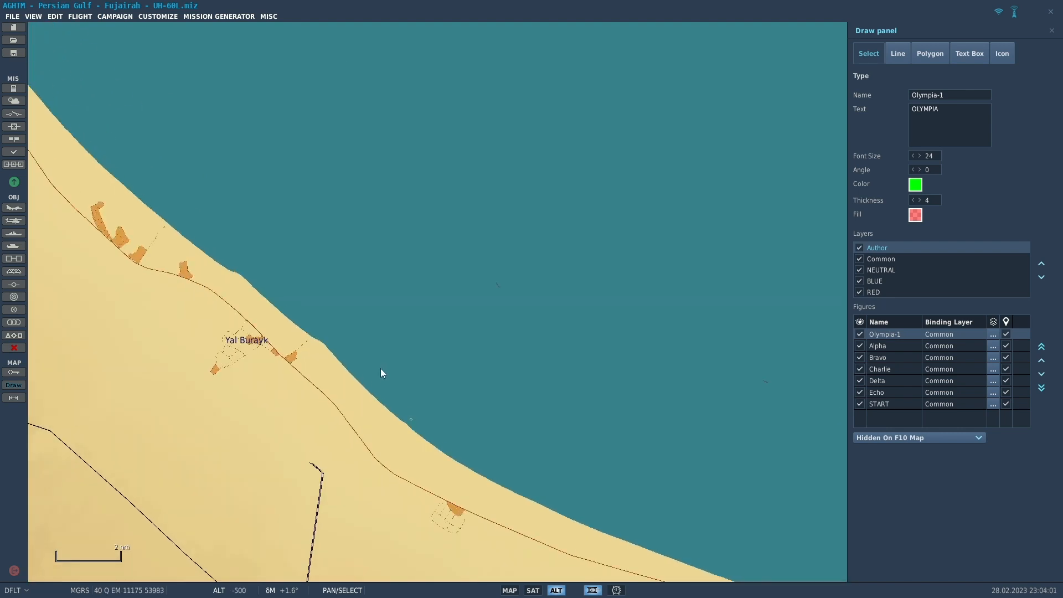
scroll(427, 428, up, 5)
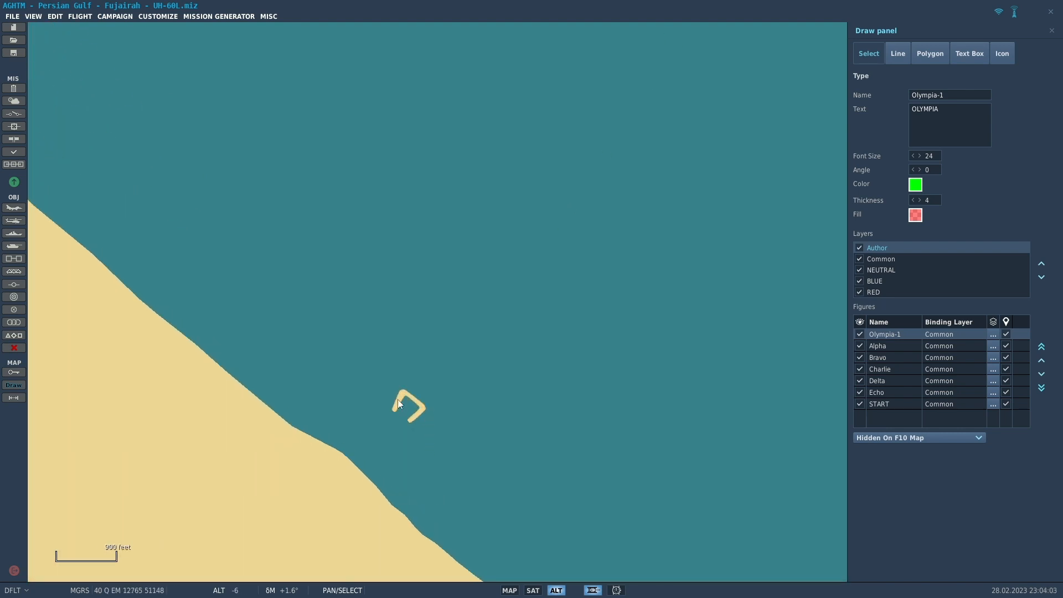
scroll(414, 409, down, 8)
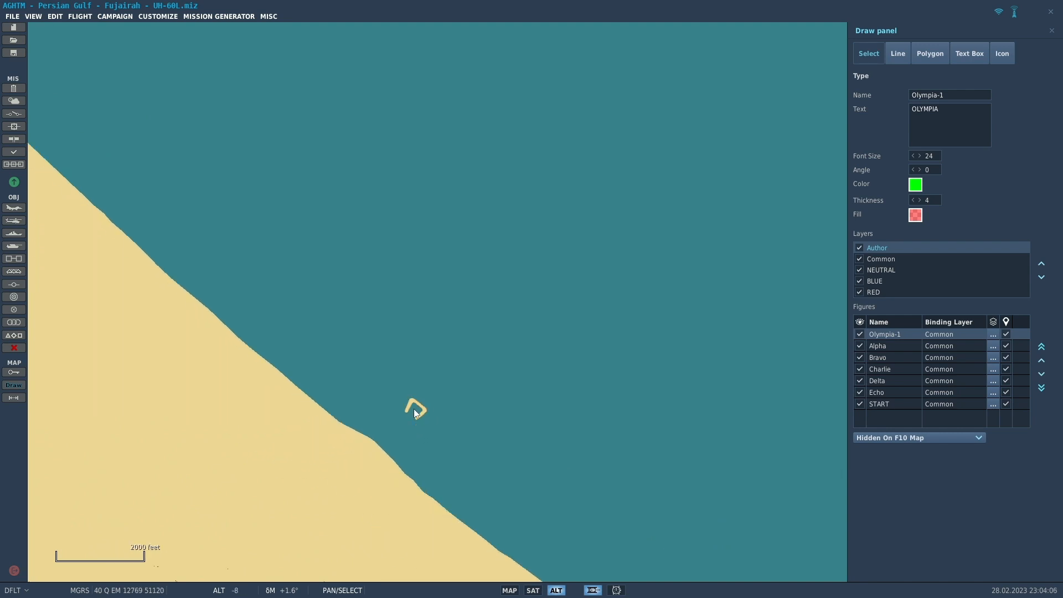
scroll(413, 408, down, 3)
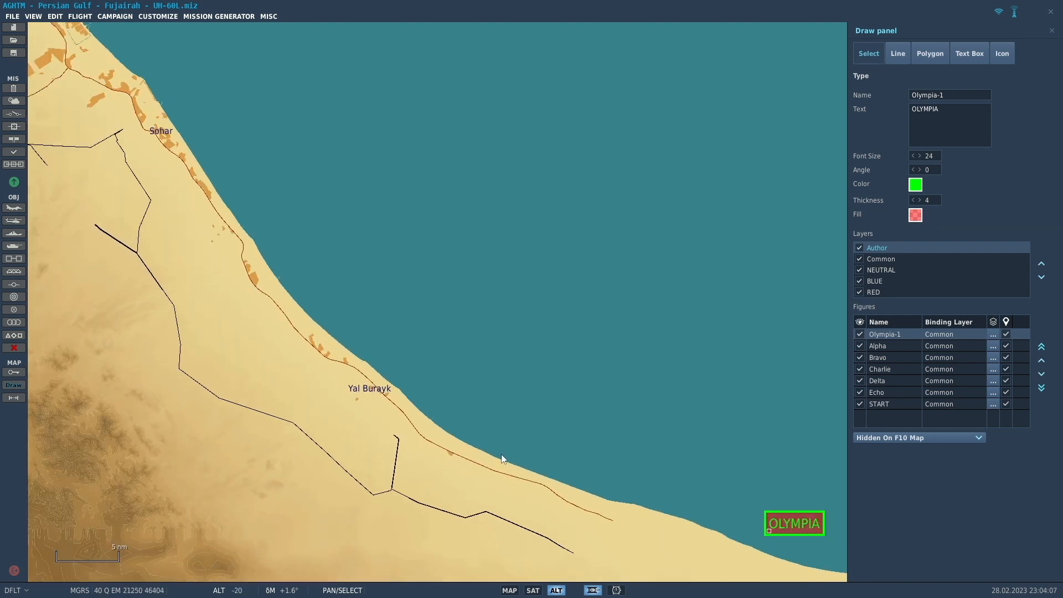
drag(793, 526, 473, 405)
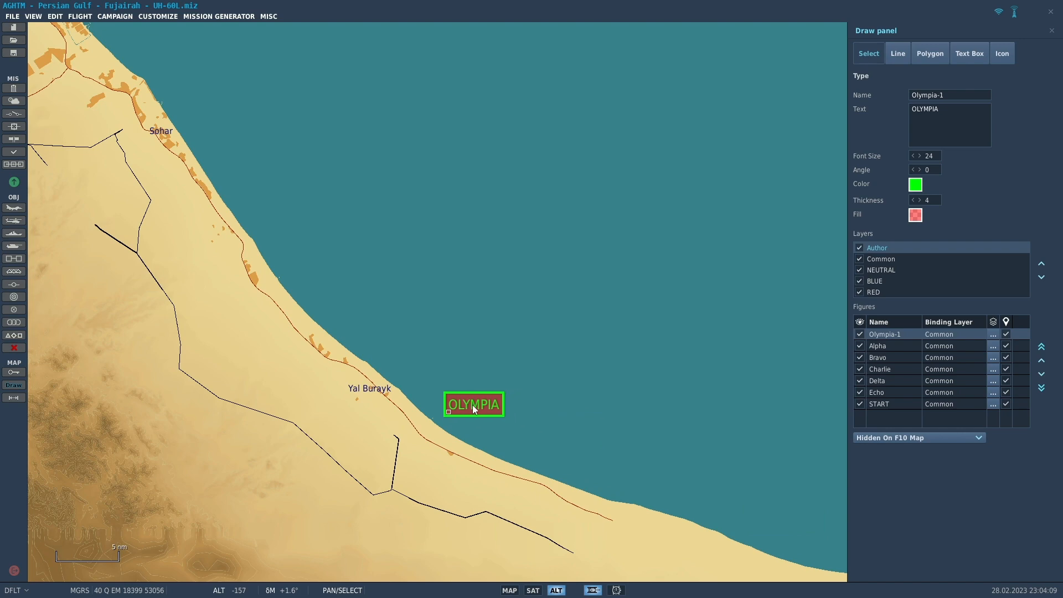
scroll(345, 393, down, 4)
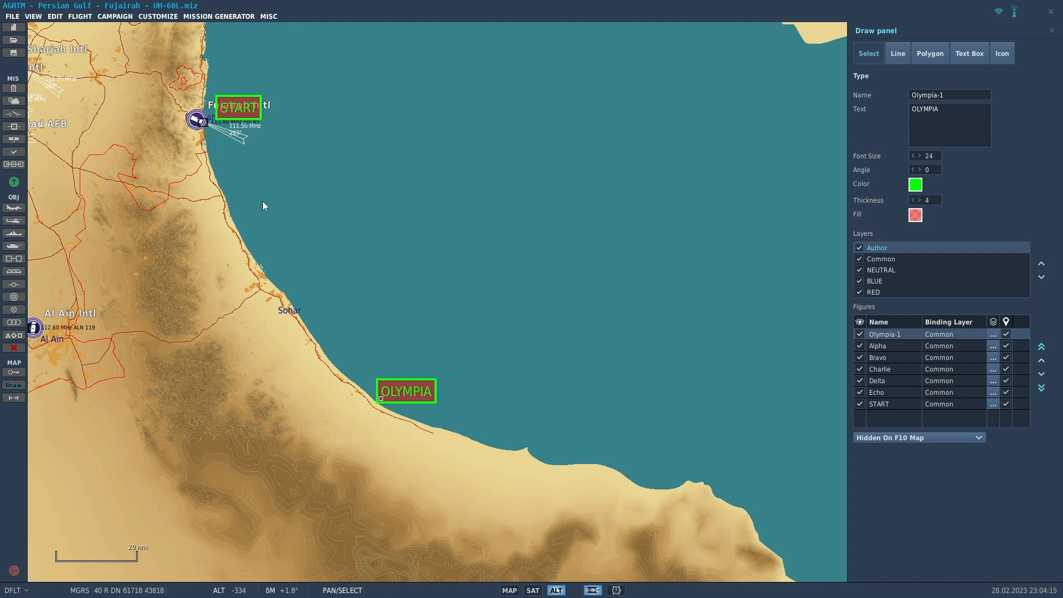
click(16, 385)
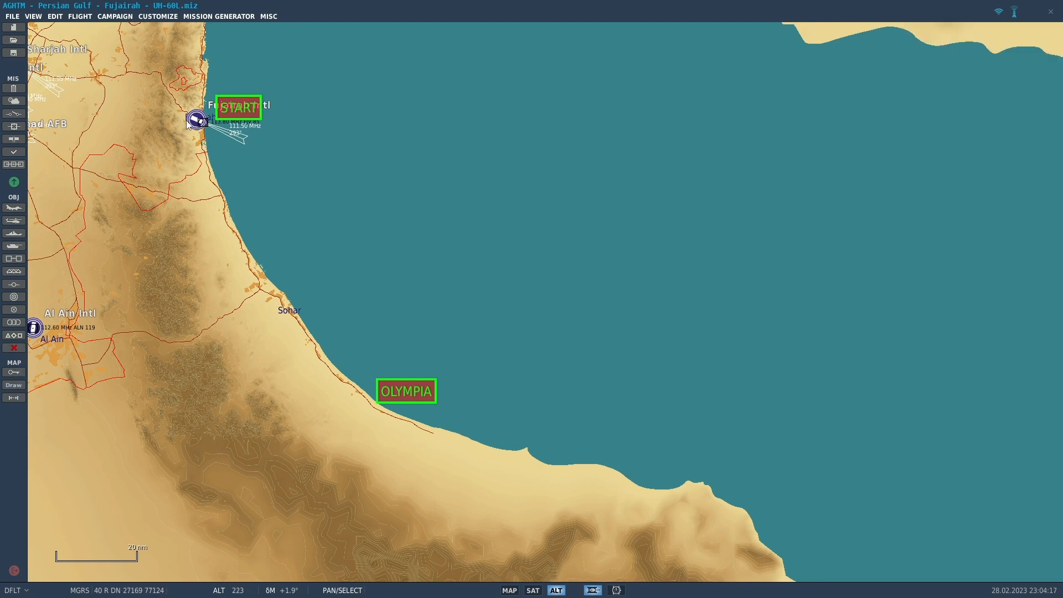
right_drag(203, 141, 373, 415)
click(14, 385)
- Move the ALPHA, BRAVO, CHARLIE, DELTA and ECHO text labels, in that order, along the coast between START and OLYMPIA
scroll(108, 329, down, 2)
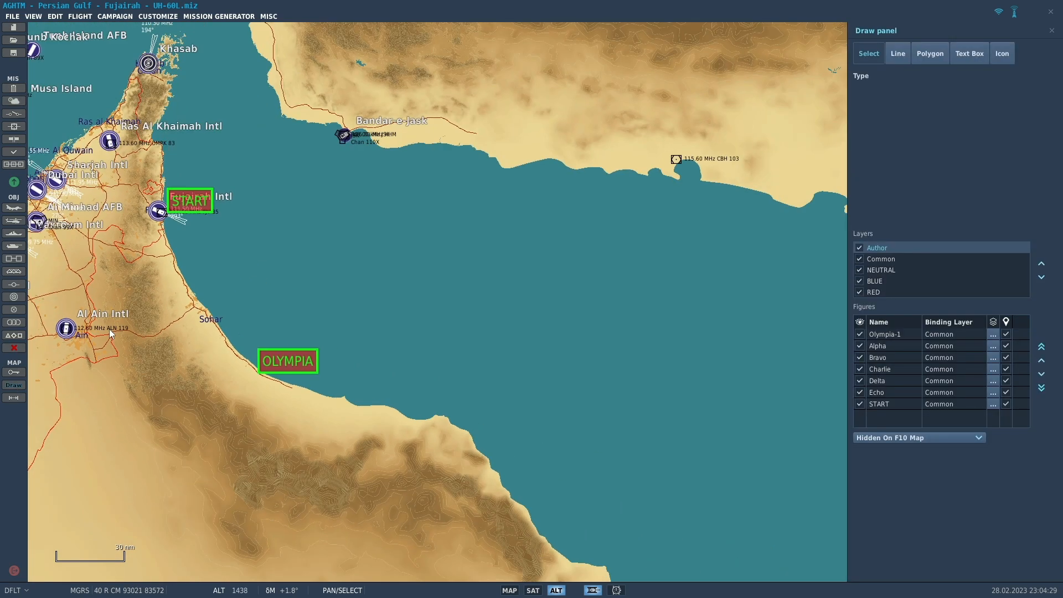
scroll(108, 329, down, 1)
drag(157, 359, 404, 360)
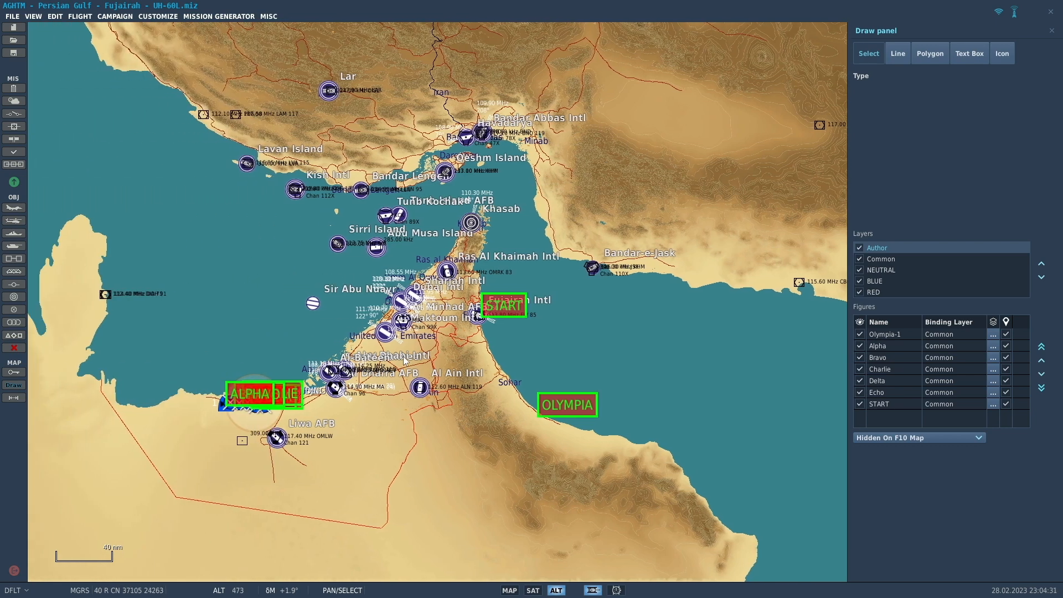
scroll(309, 376, up, 3)
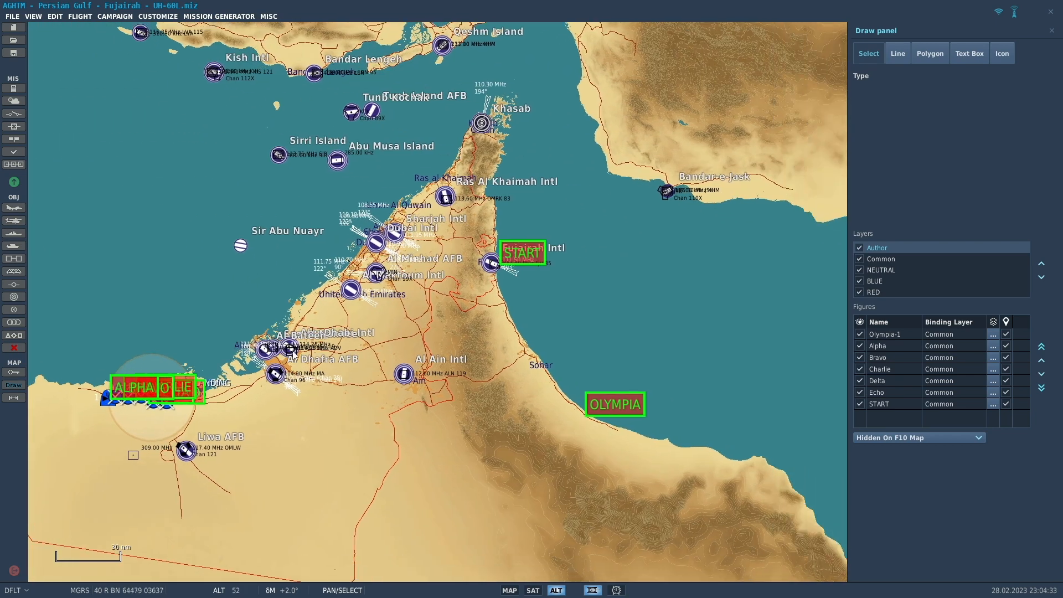
drag(123, 394, 522, 294)
drag(145, 392, 555, 317)
drag(163, 386, 571, 336)
drag(180, 396, 583, 362)
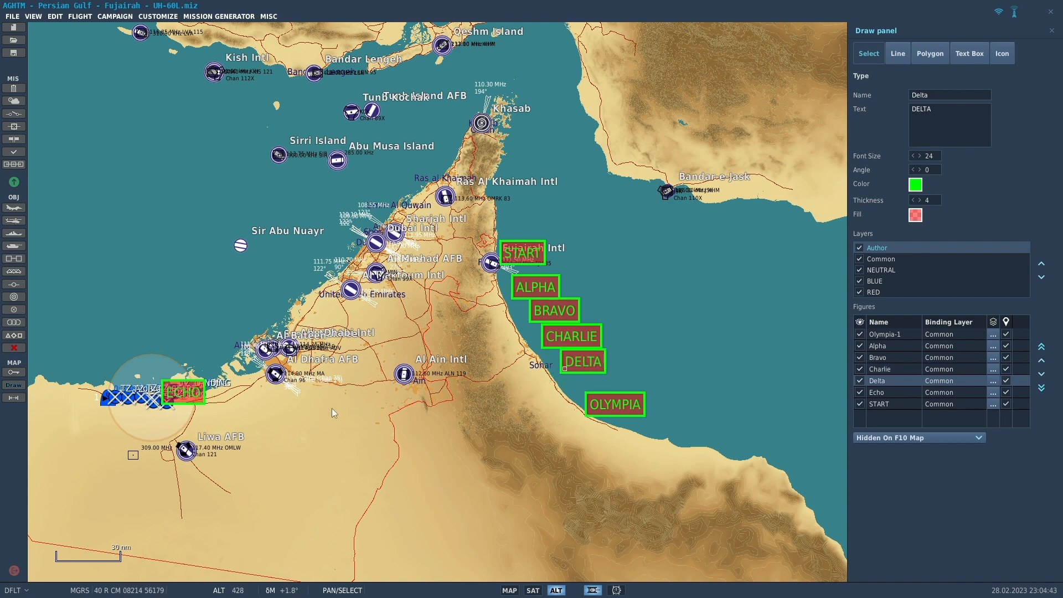
drag(194, 394, 605, 387)
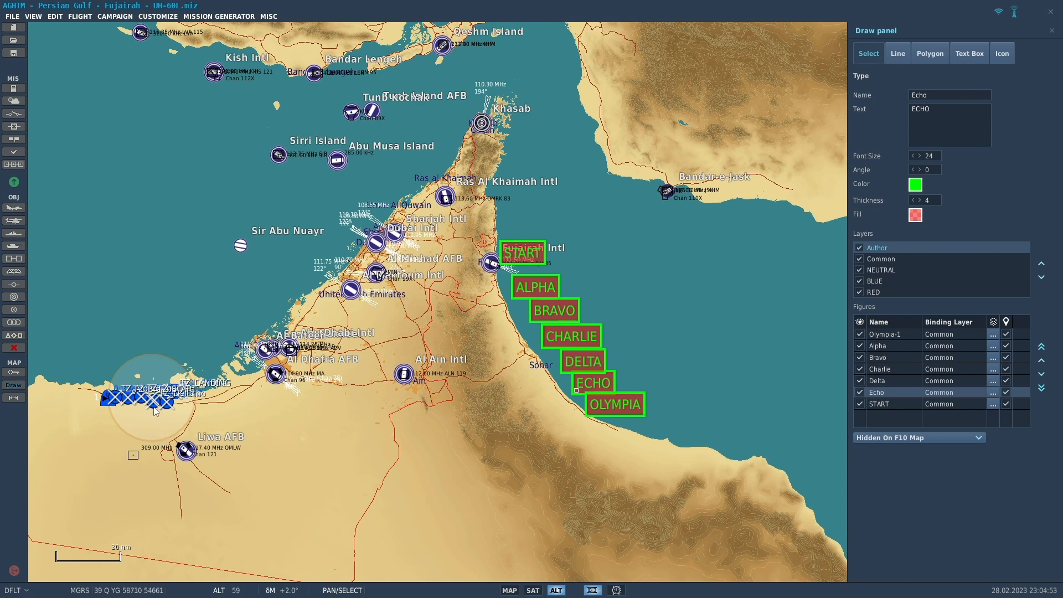
- Leave drawing mode and move the TZ_Alpha and TZ_Bravo trigger zones from the western cluster to the coast beside the ALPHA and BRAVO labels
click(117, 400)
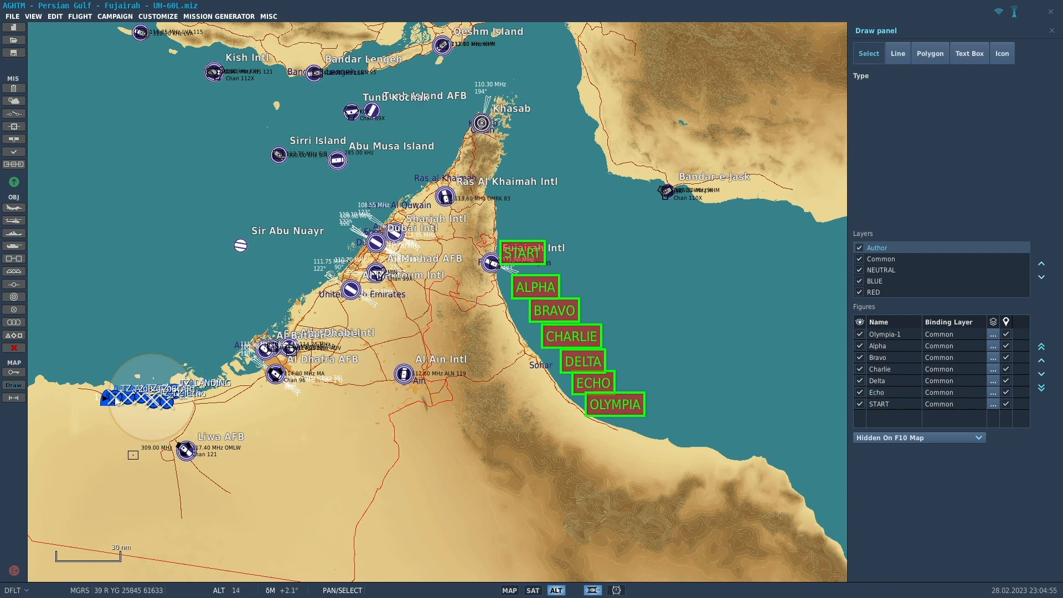
click(14, 386)
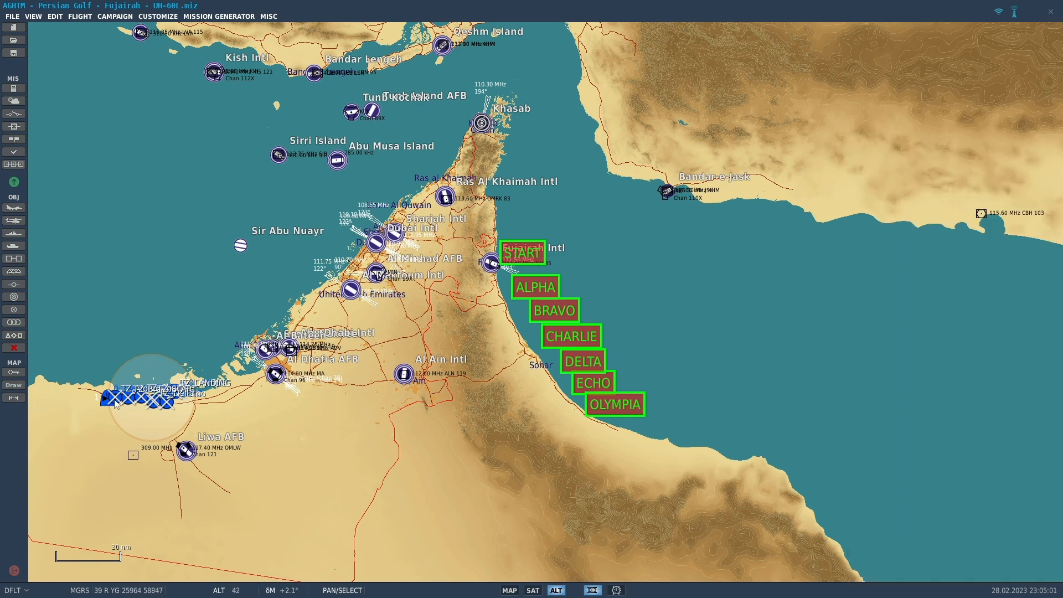
drag(116, 404, 465, 283)
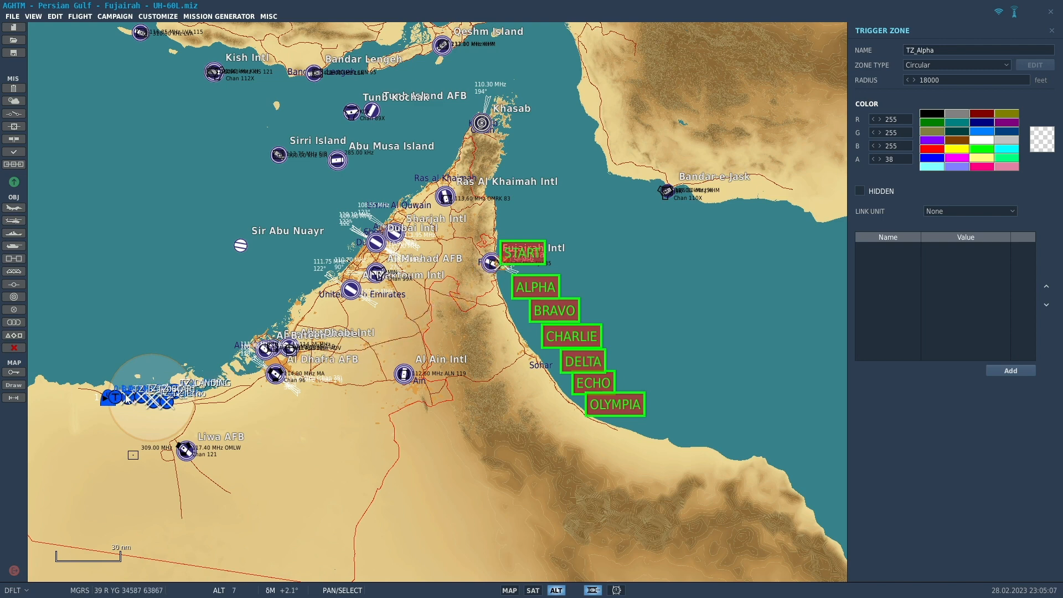
drag(129, 398, 524, 317)
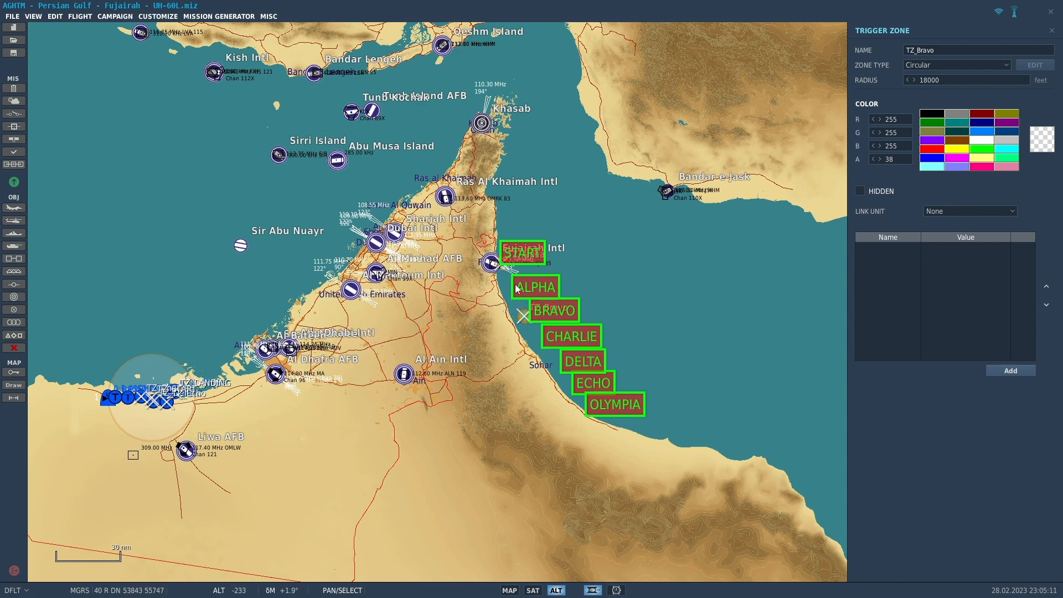
drag(498, 268, 507, 294)
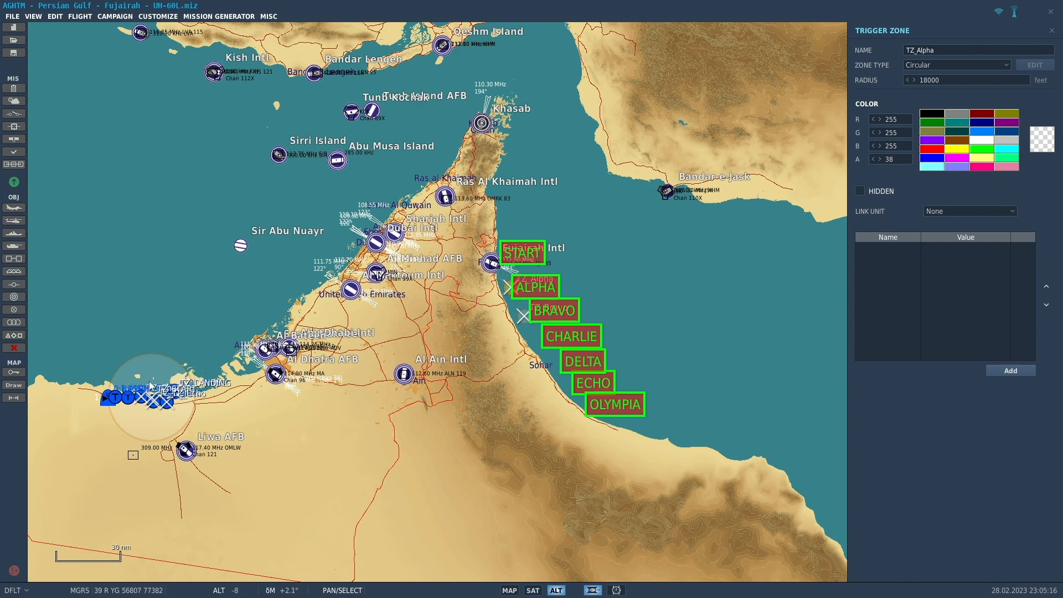
- Move the TZ_Charlie, TZ_Delta, TZ_Echo and TZ_Olympia trigger zones to the coast beside their matching text labels
drag(145, 400, 538, 338)
drag(159, 401, 553, 360)
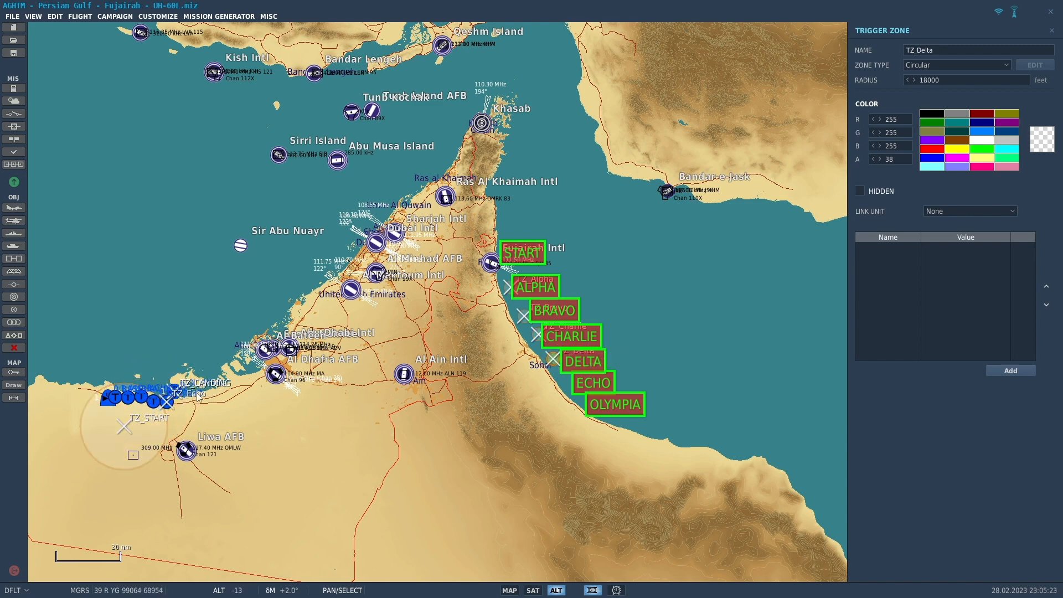
mouse_move(166, 402)
mouse_down()
mouse_move(628, 382)
mouse_move(565, 381)
mouse_up()
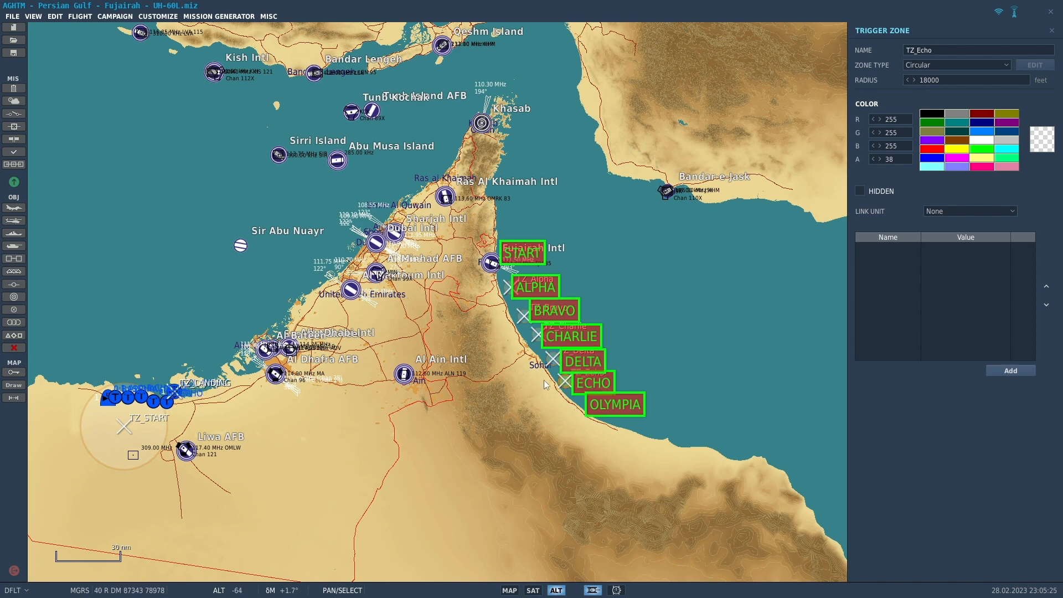
scroll(178, 394, up, 1)
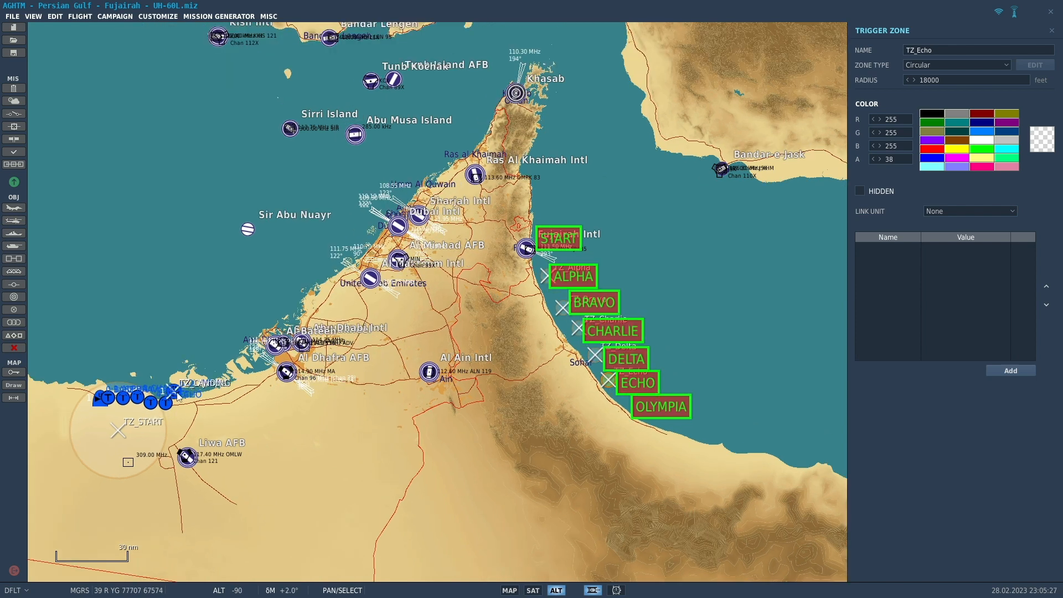
mouse_move(175, 397)
mouse_down()
mouse_move(352, 390)
mouse_move(622, 408)
mouse_up()
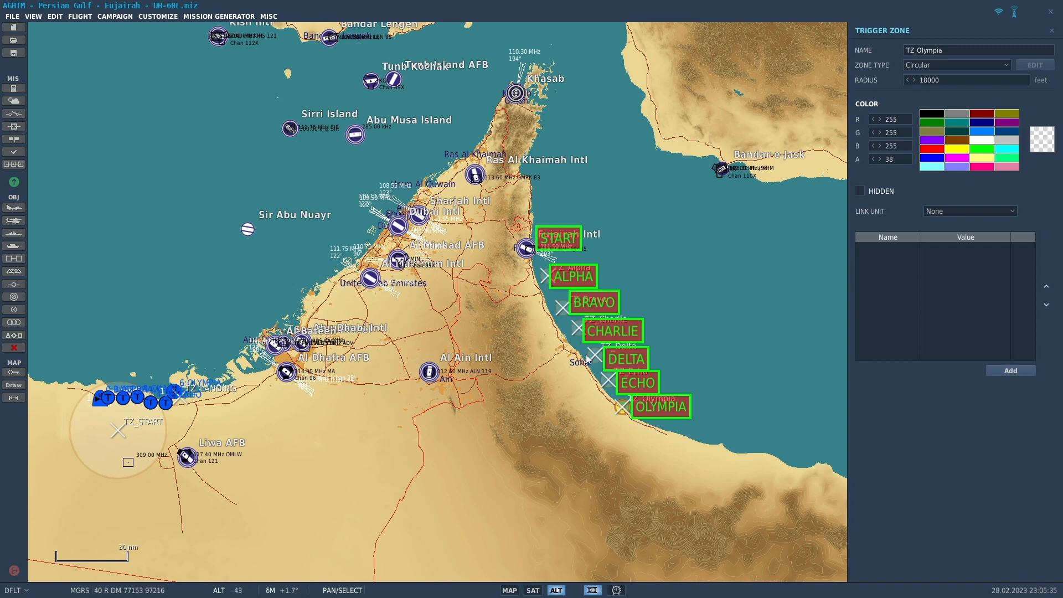
- Move the TZ_START trigger zone offshore east of Fujairah and the TZ_LANDING zone beside TZ_Olympia
mouse_move(182, 401)
mouse_down()
mouse_move(443, 394)
mouse_move(525, 362)
mouse_up()
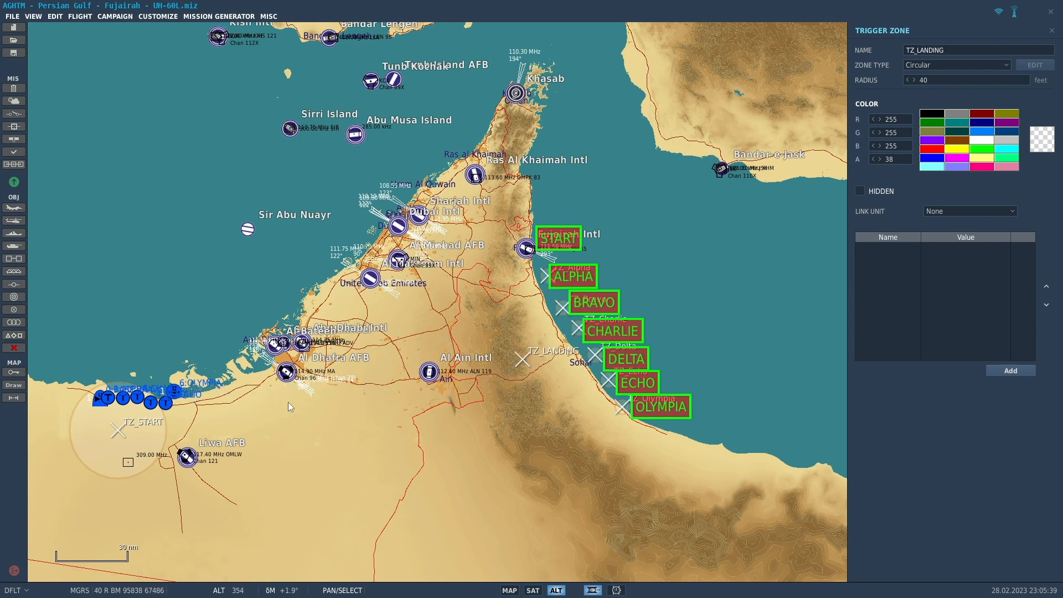
drag(119, 430, 648, 261)
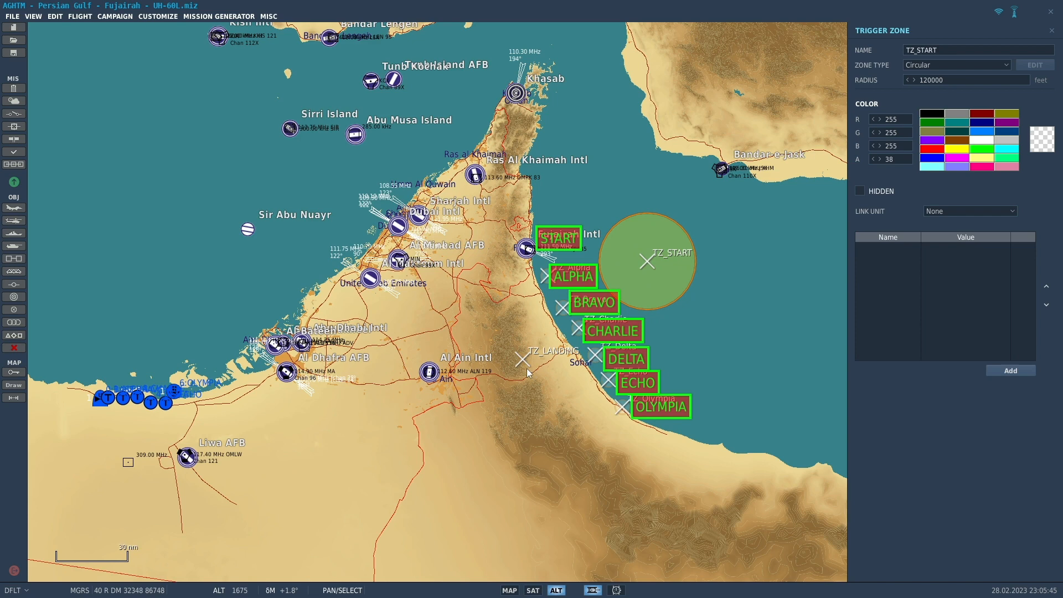
drag(521, 364, 627, 411)
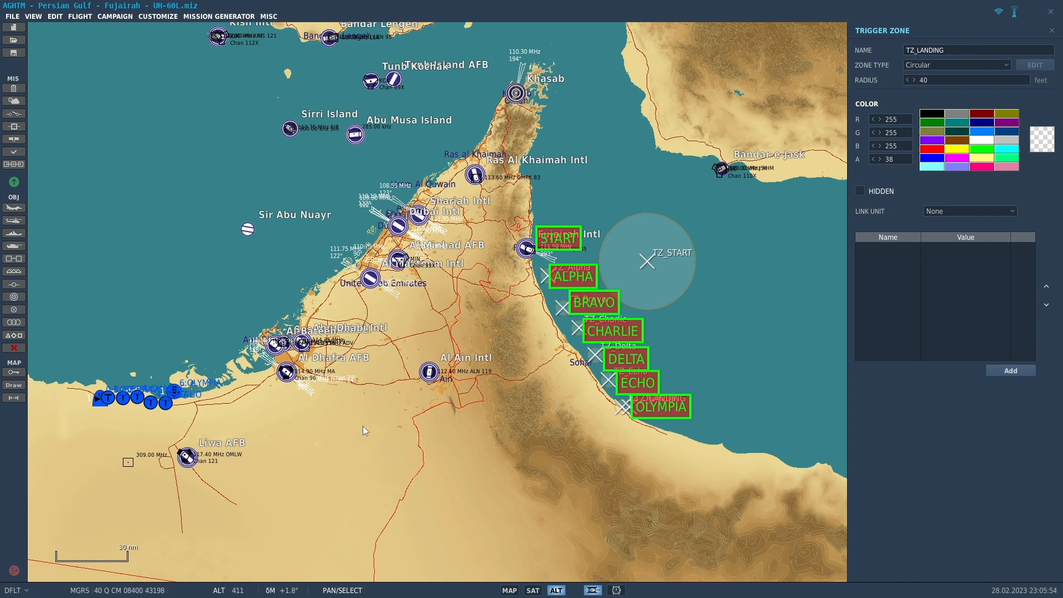
- Move the Easy Rider helicopter group's BASE waypoint from the western coast to Fujairah Intl
click(100, 399)
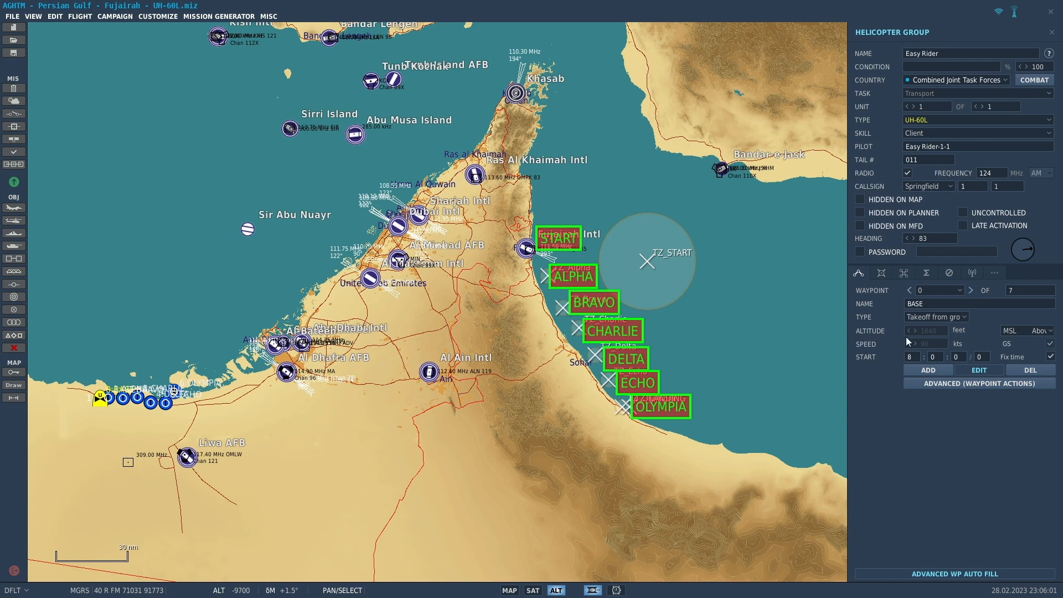
click(923, 317)
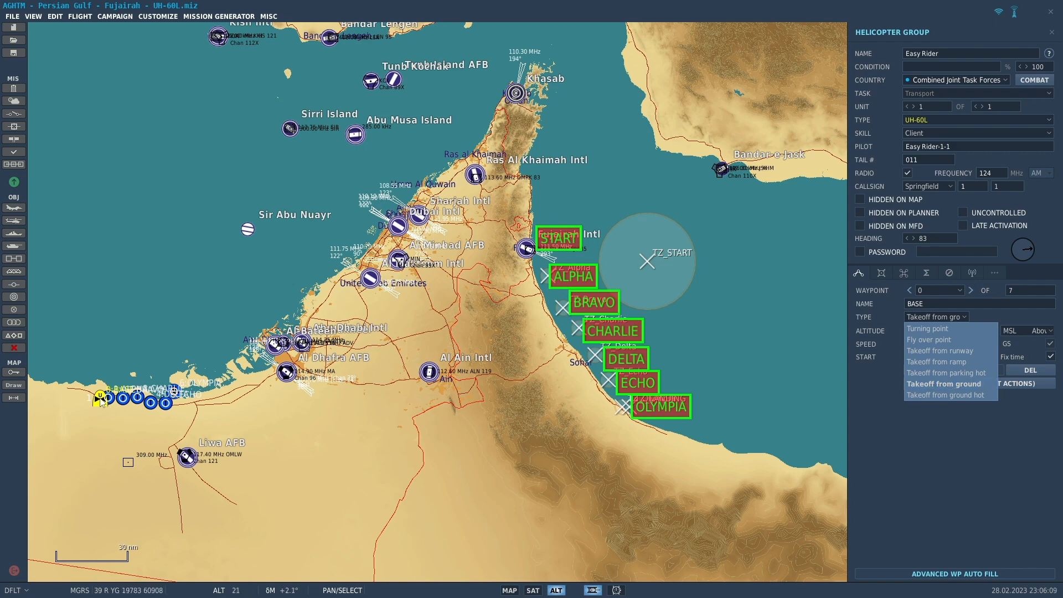
drag(100, 400, 524, 253)
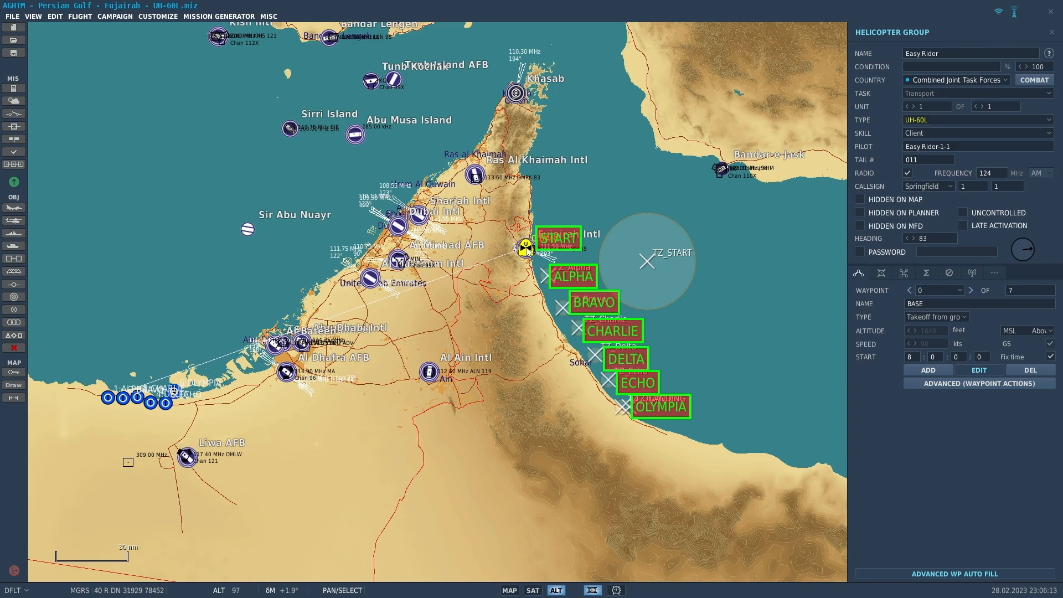
- Position the Easy Rider helicopter on the western side of the Fujairah Intl apron and set its heading to 114
scroll(525, 252, up, 1)
scroll(525, 250, up, 8)
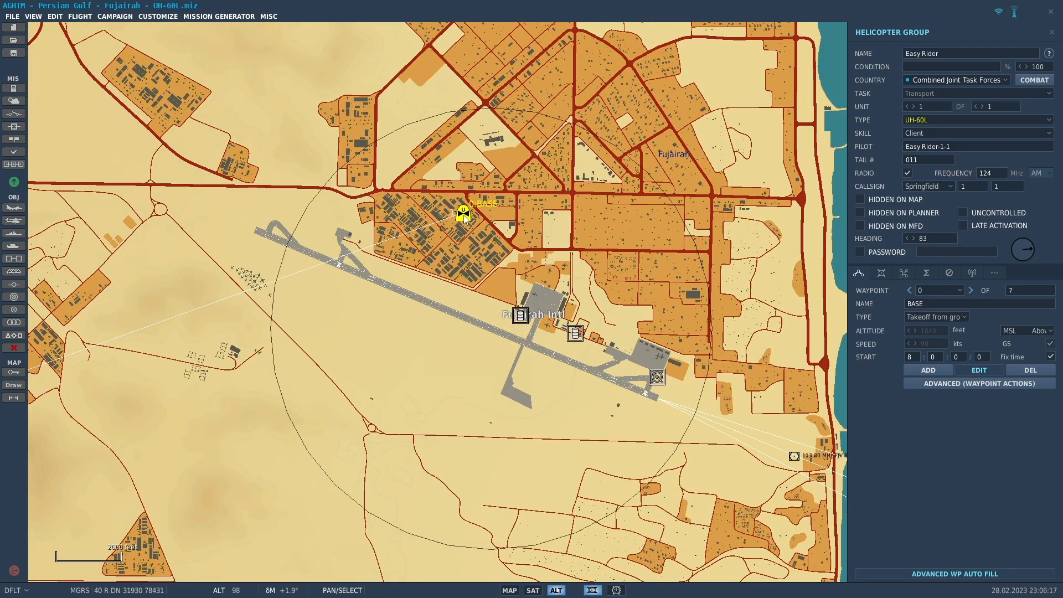
drag(465, 217, 536, 307)
scroll(535, 307, up, 1)
scroll(536, 308, up, 2)
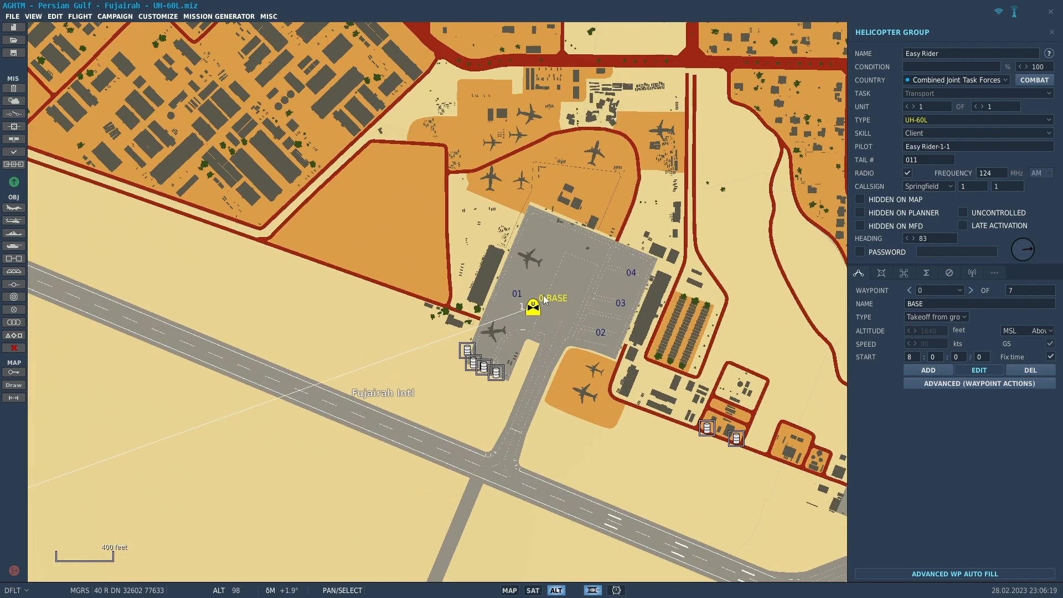
drag(527, 321, 497, 293)
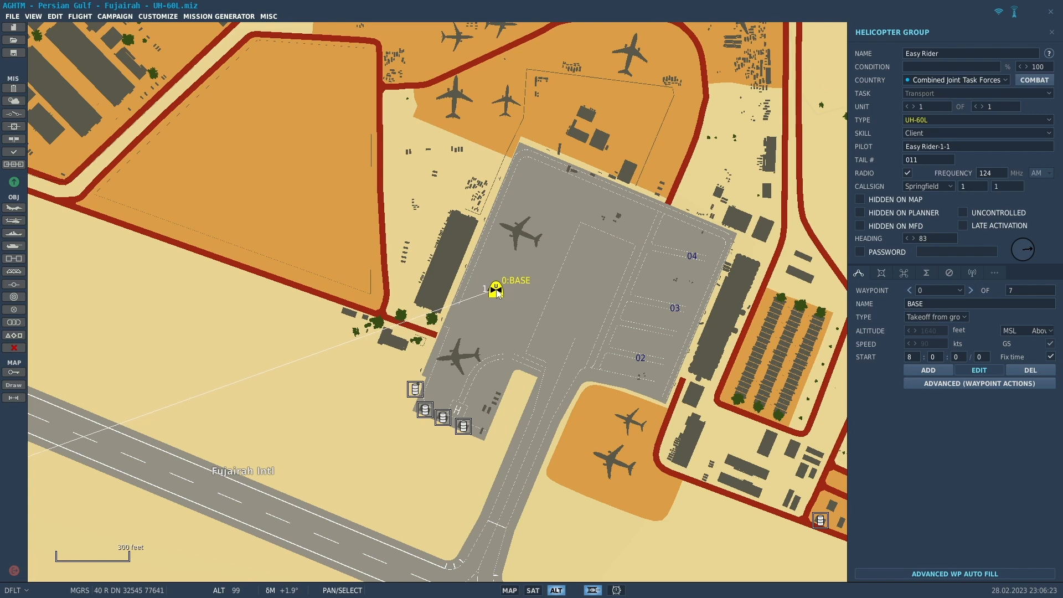
scroll(497, 293, up, 3)
drag(1020, 247, 1032, 256)
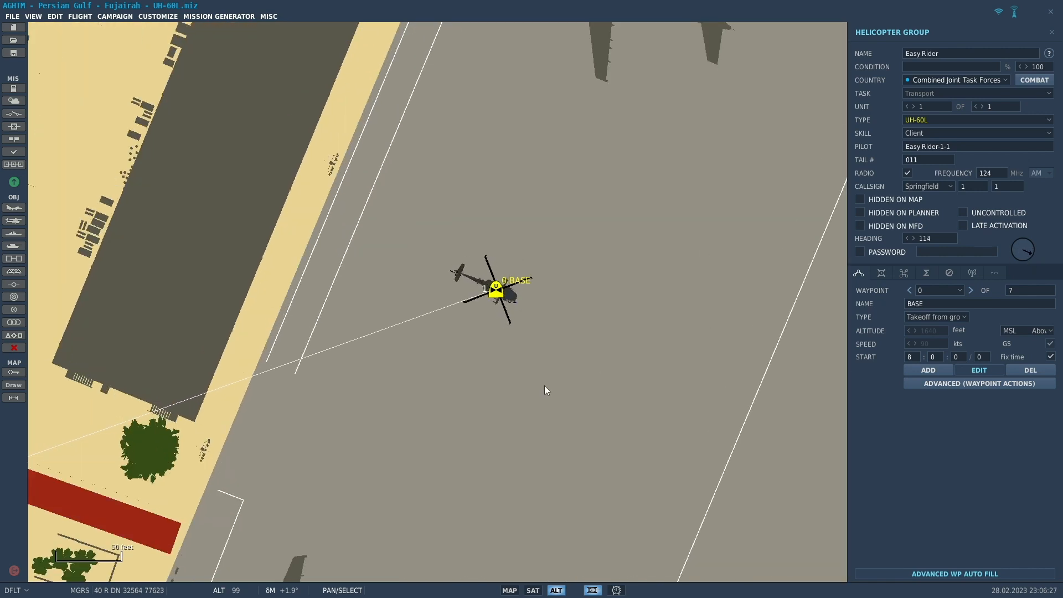
- Examine the waypoint types in the Easy Rider route from ALPHA through OLYMPIA
scroll(473, 429, down, 5)
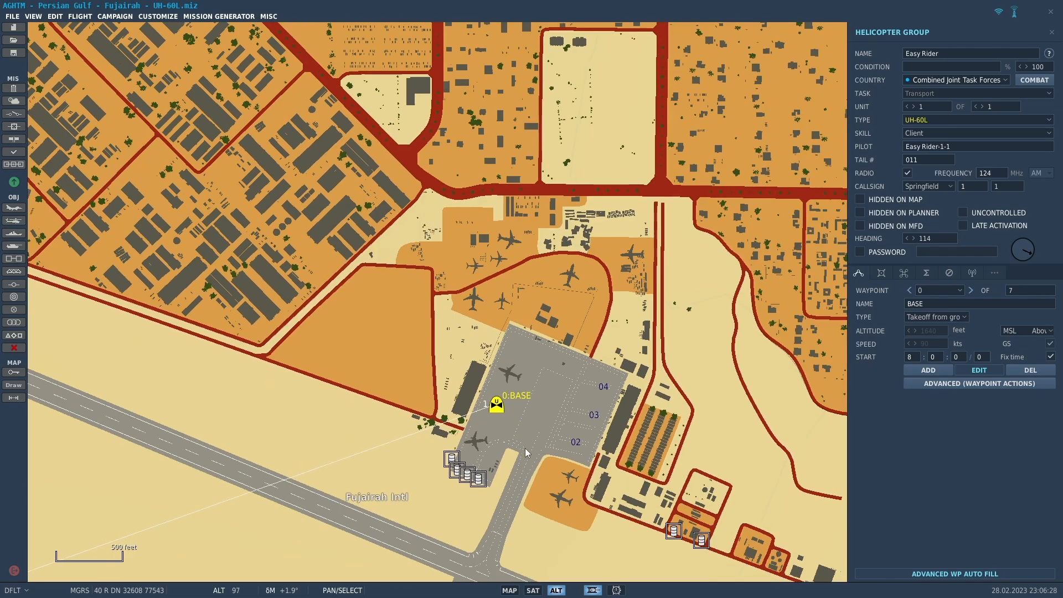
drag(524, 447, 451, 237)
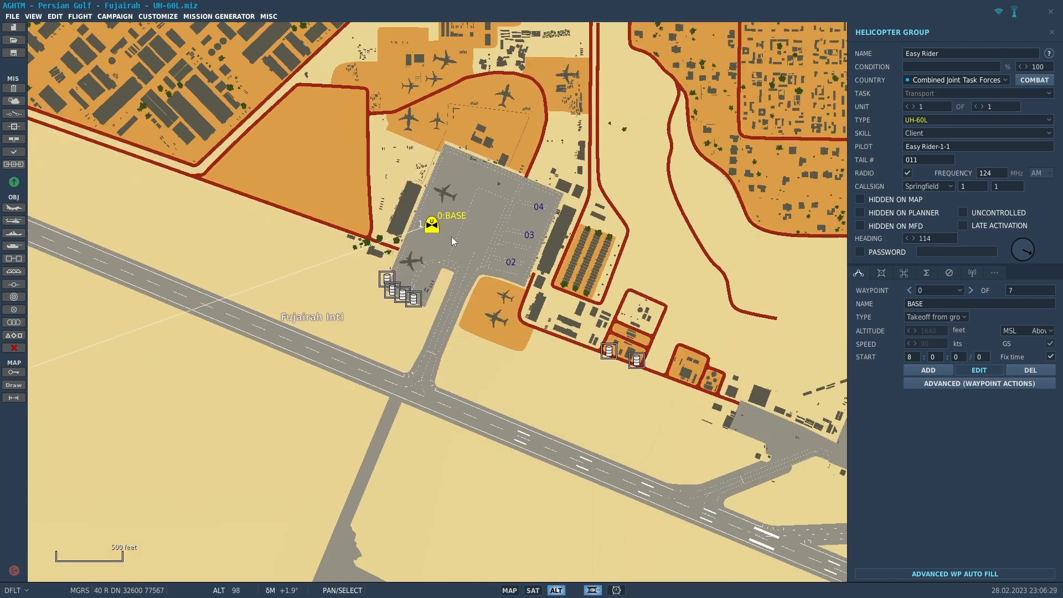
scroll(463, 426, down, 7)
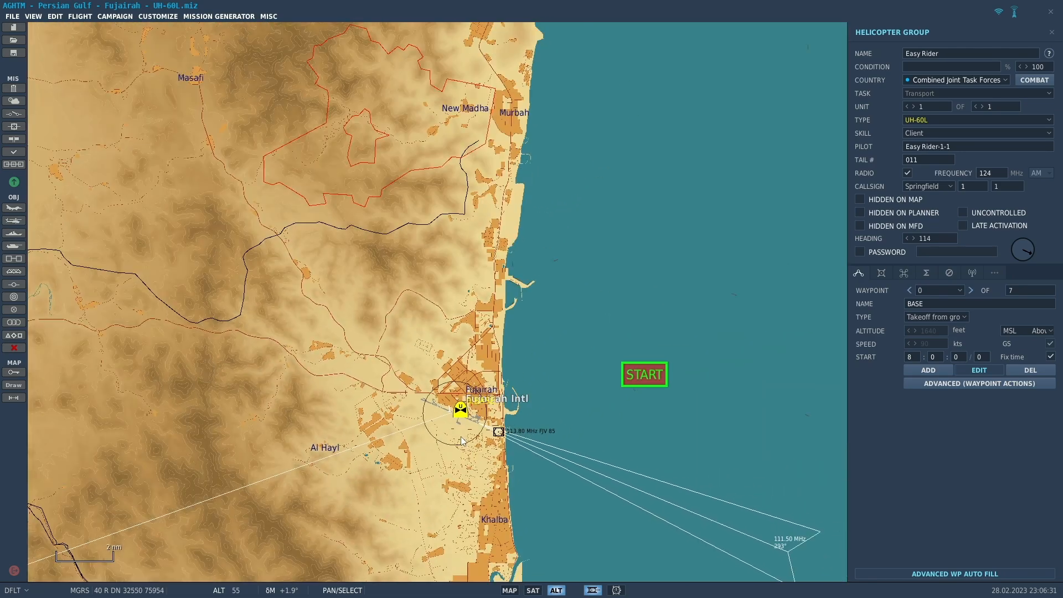
drag(461, 436, 480, 174)
scroll(476, 211, down, 5)
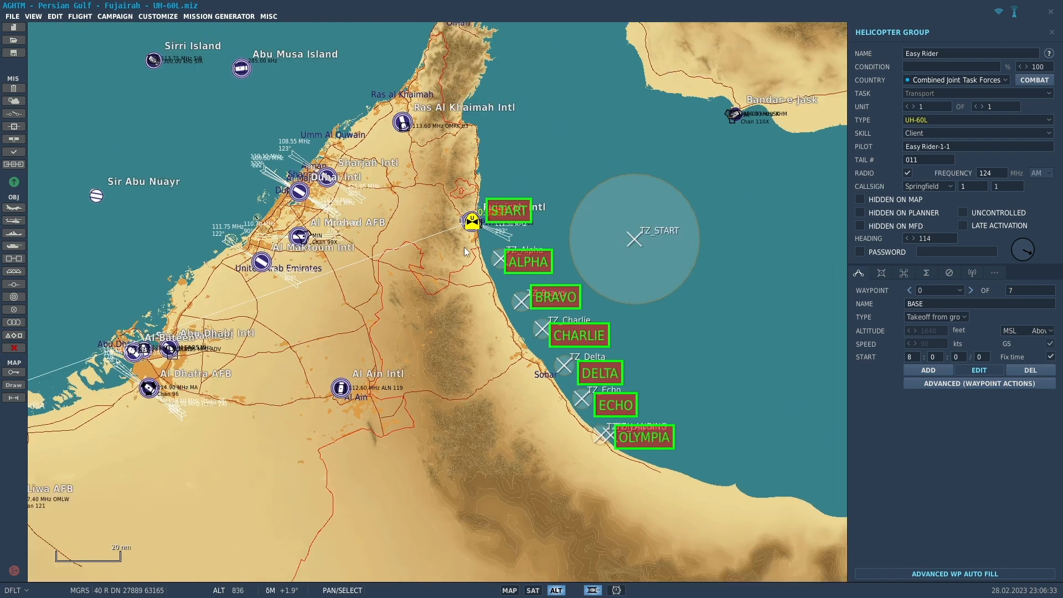
scroll(463, 247, down, 3)
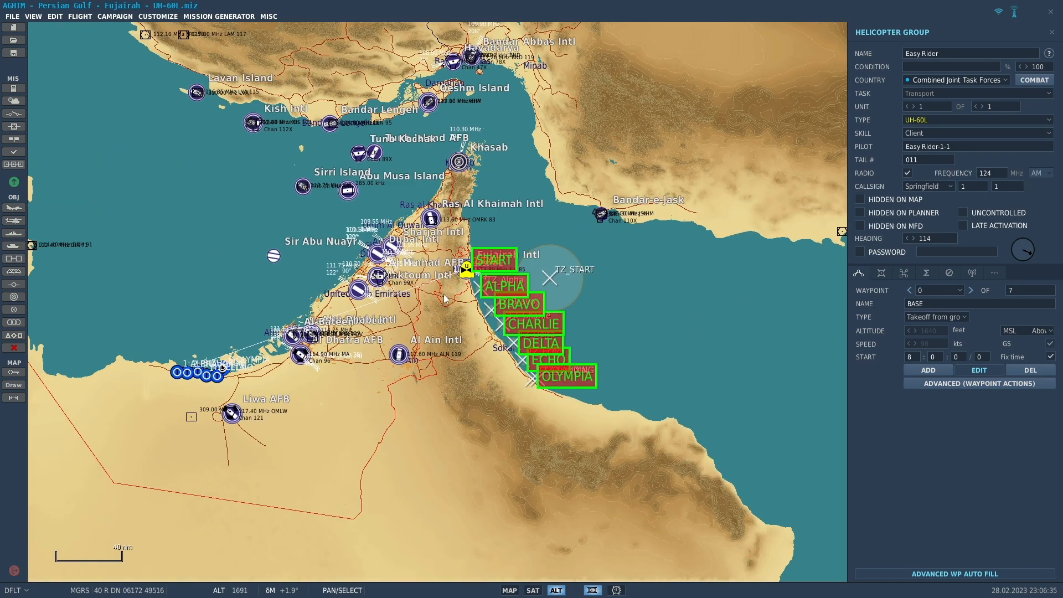
click(178, 375)
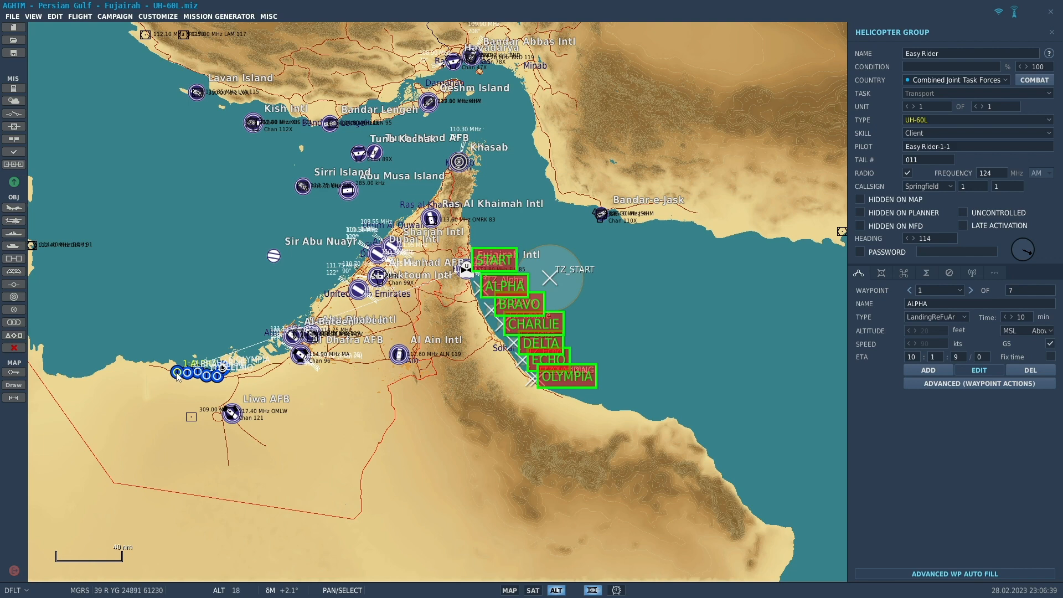
click(177, 373)
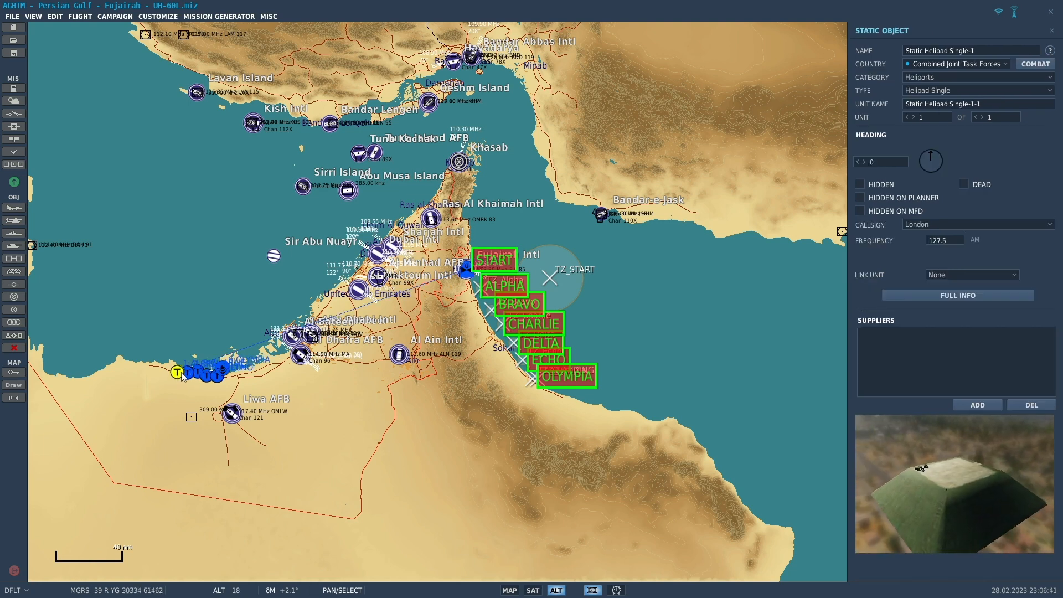
click(183, 376)
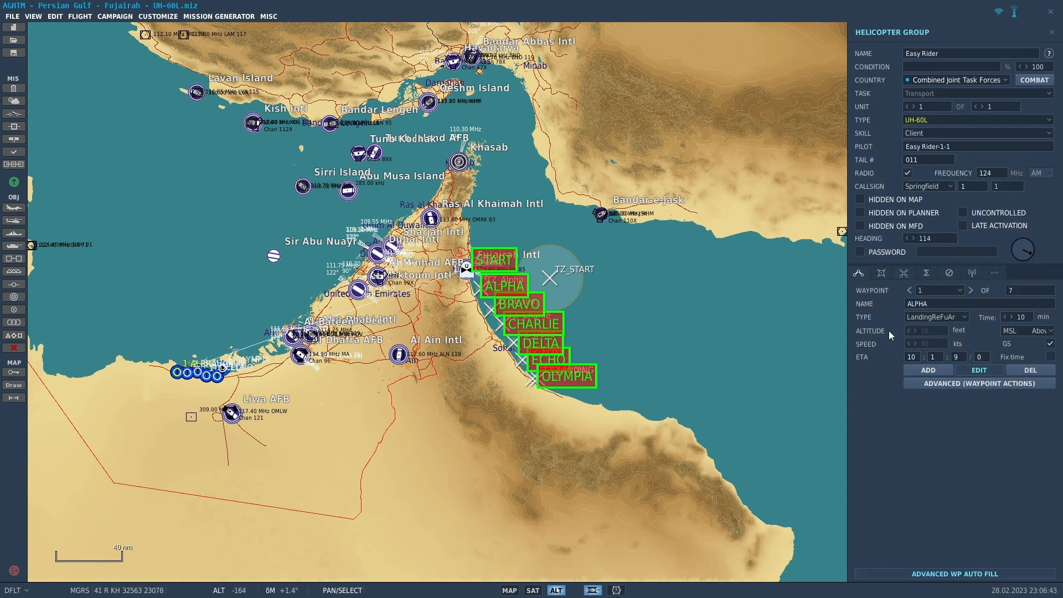
click(924, 317)
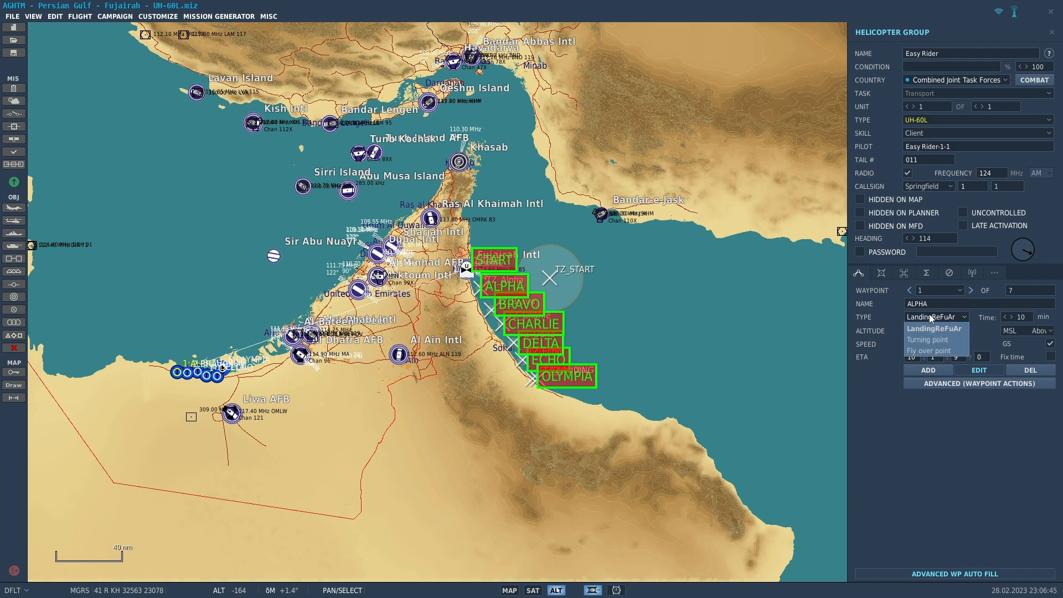
click(970, 289)
click(971, 289)
click(971, 289)
click(971, 289)
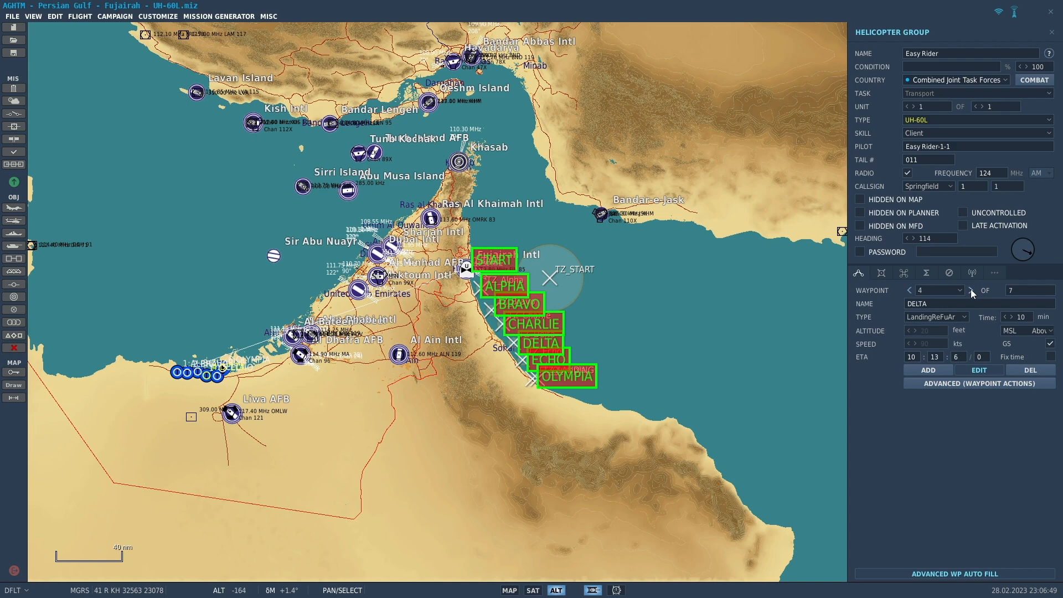
click(971, 289)
click(970, 289)
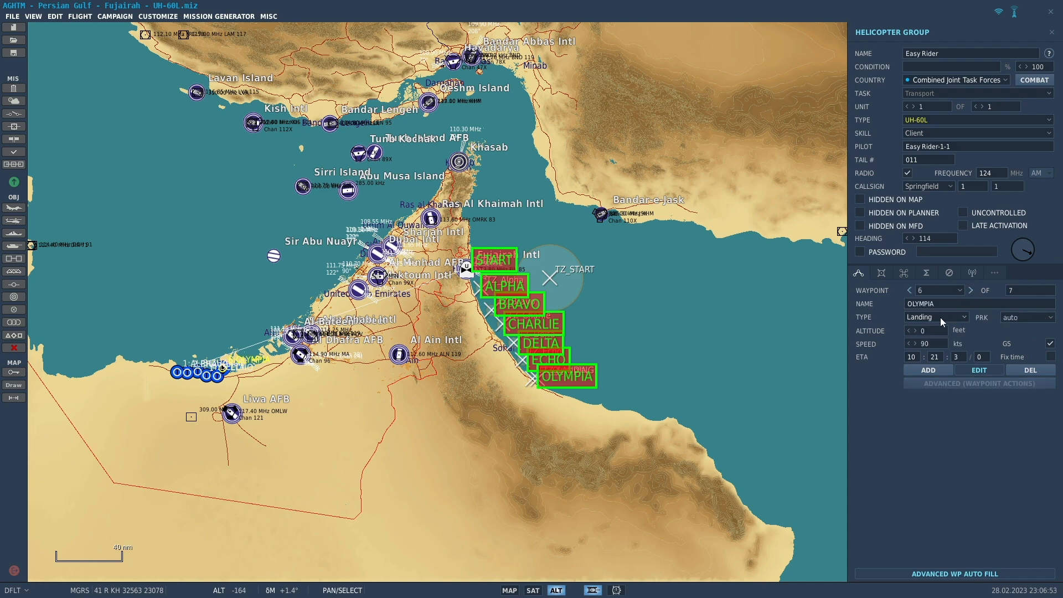
click(908, 290)
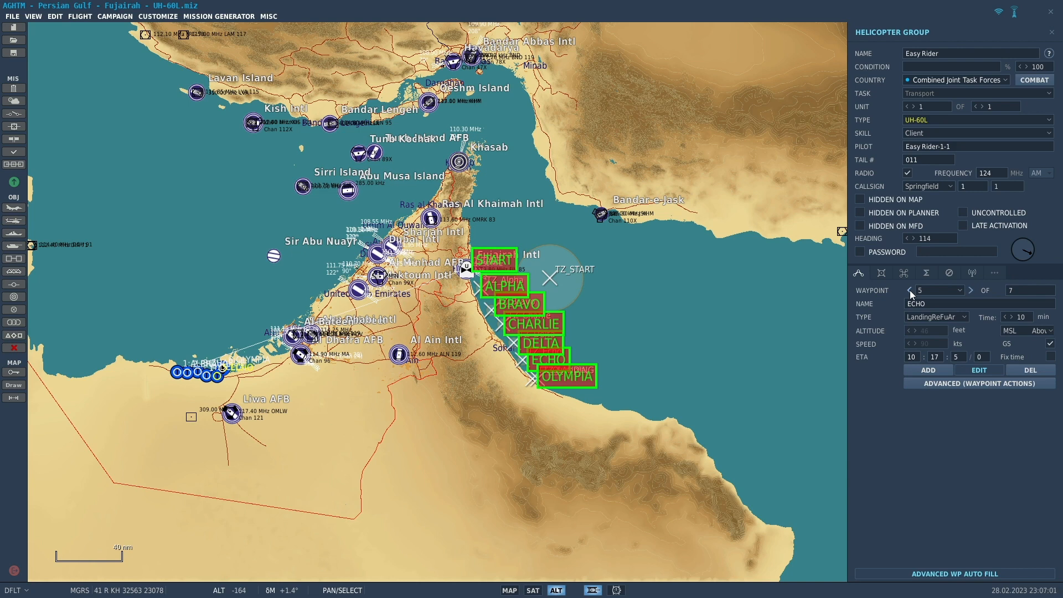
- Move the Static Helipad Single-1 object with its ALPHA waypoint from the western cluster to the coast near the ALPHA label
scroll(310, 369, up, 2)
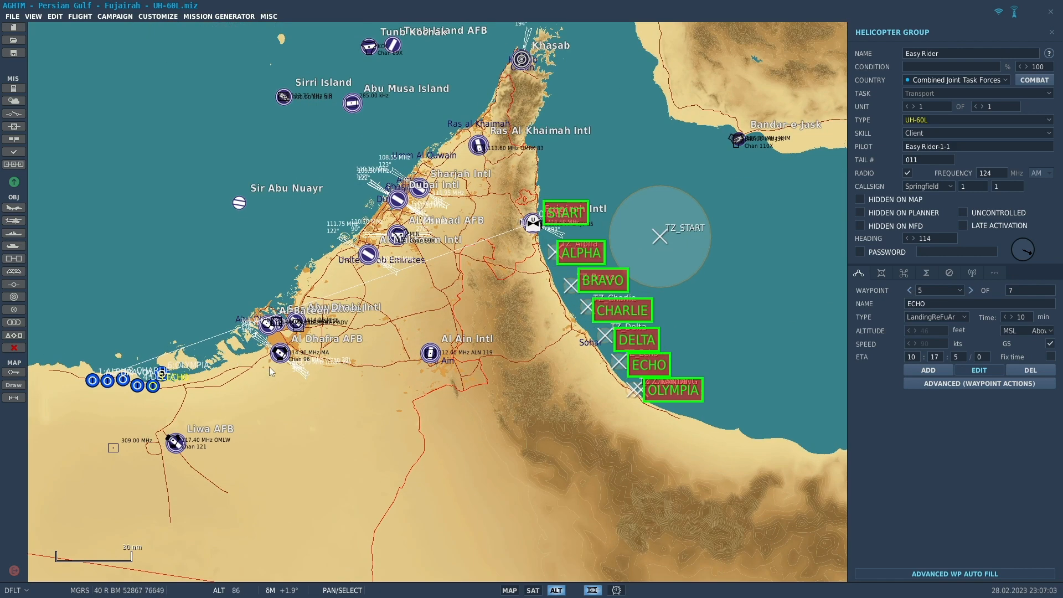
drag(236, 373, 283, 384)
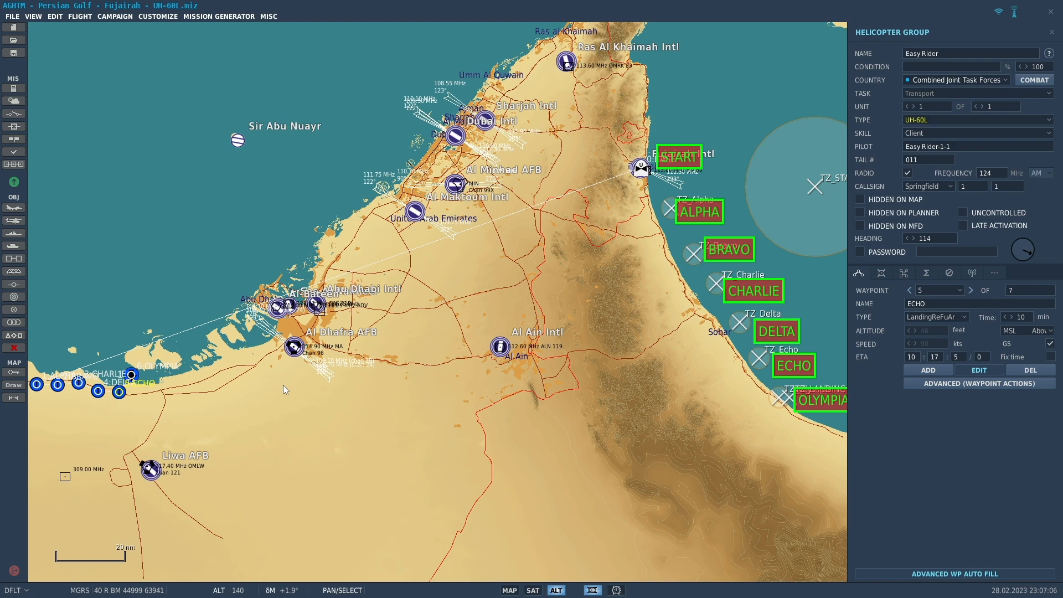
click(82, 403)
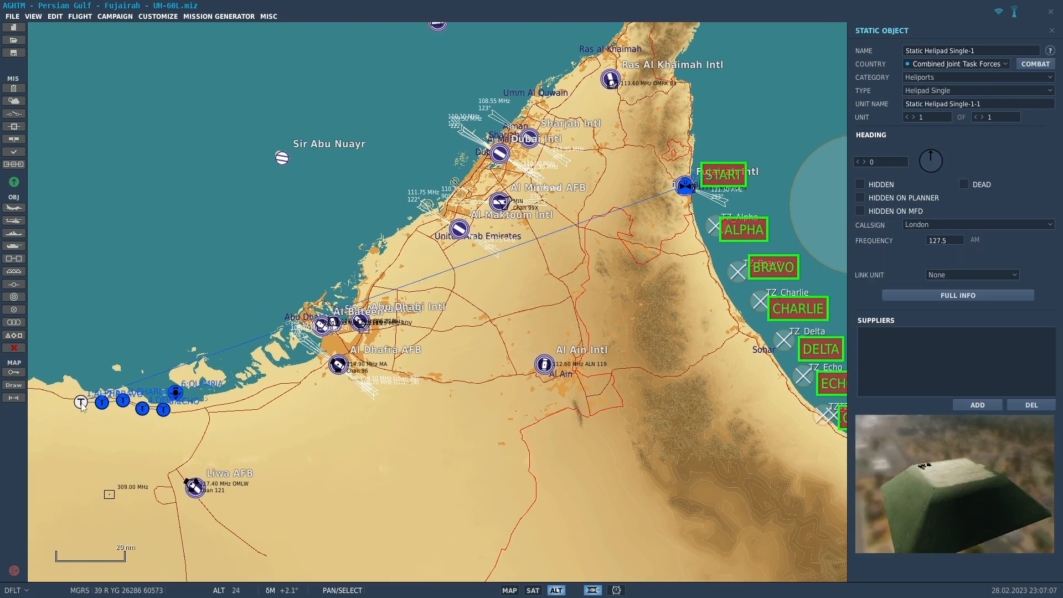
drag(81, 403, 690, 230)
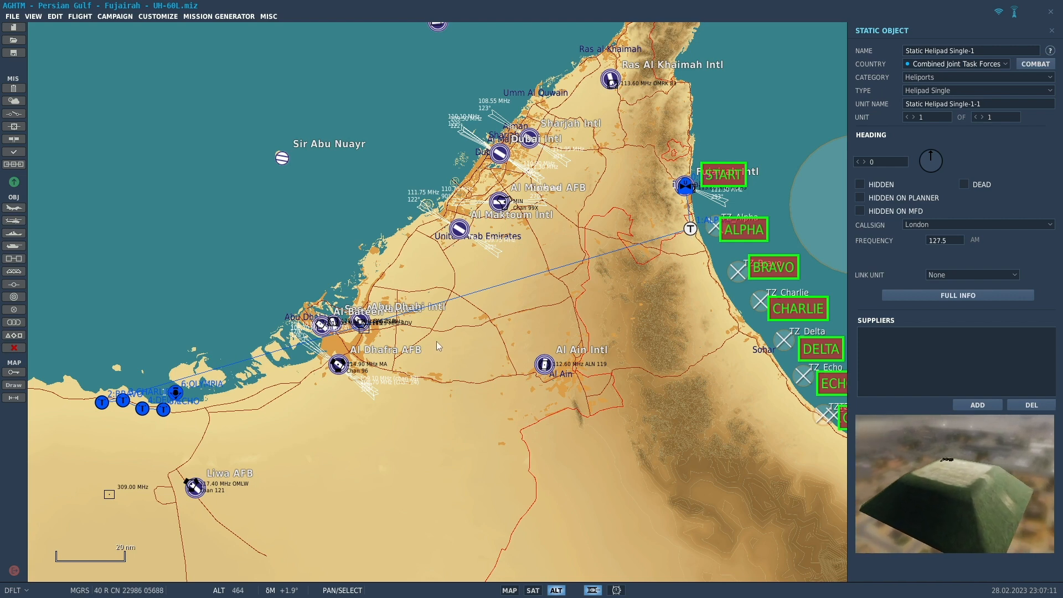
- Move Static Helipad Single-2 and Static Helipad Single-3 from the western cluster to the eastern coast near the BRAVO and CHARLIE labels
click(103, 404)
click(103, 405)
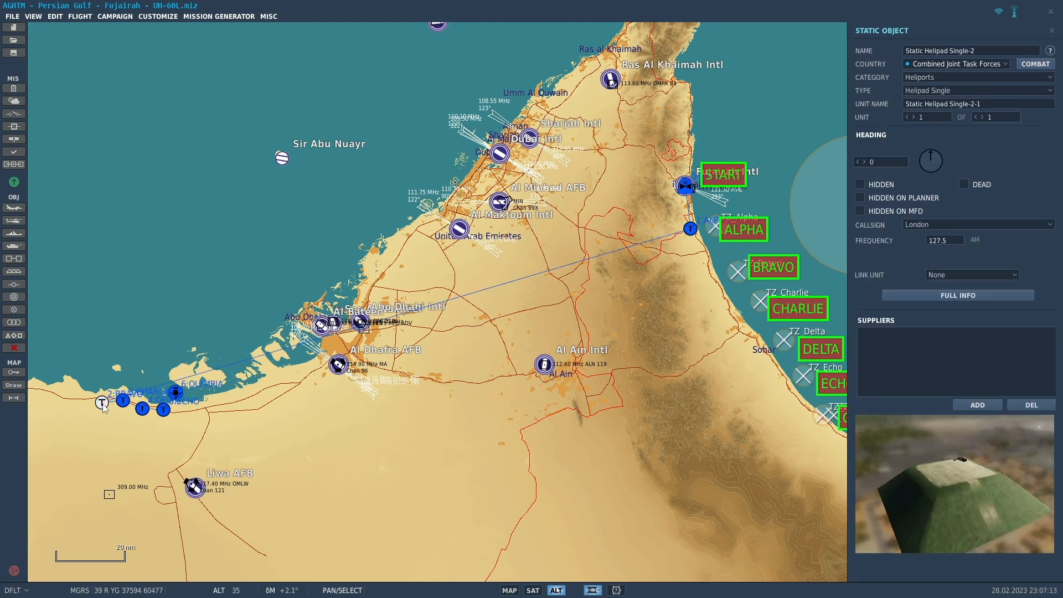
drag(103, 405, 713, 276)
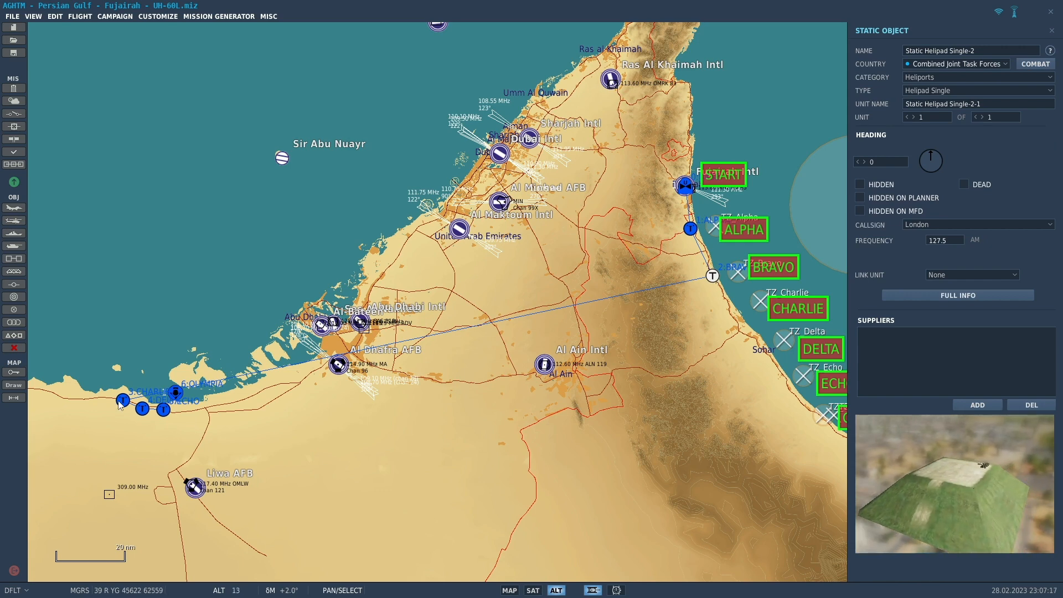
drag(120, 405, 736, 324)
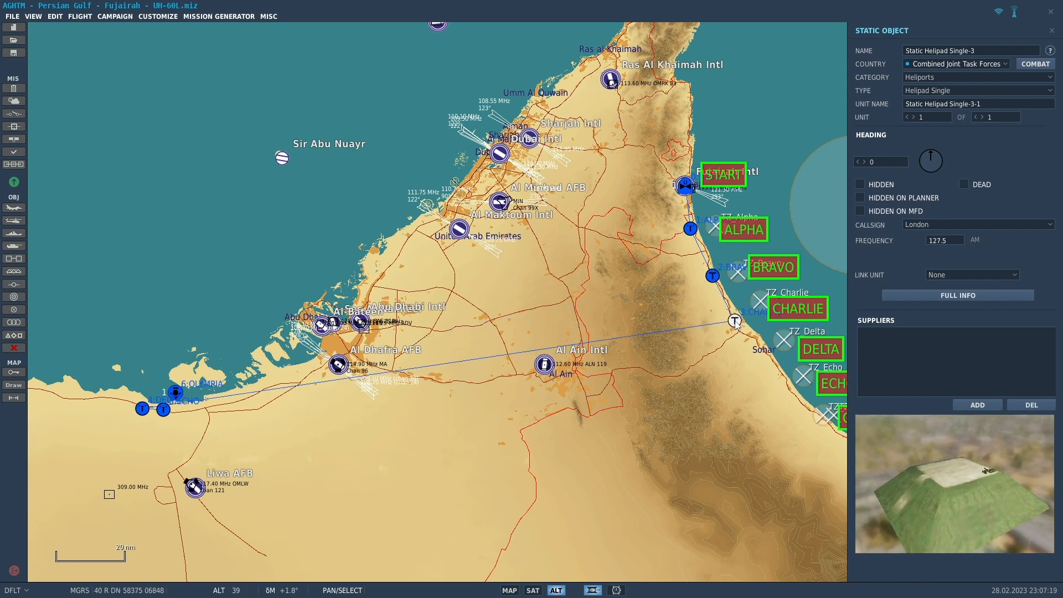
- Move Static Helipad Single-4 from the western cluster to the coast south of Sohar, inland from the DELTA label
drag(142, 413, 759, 354)
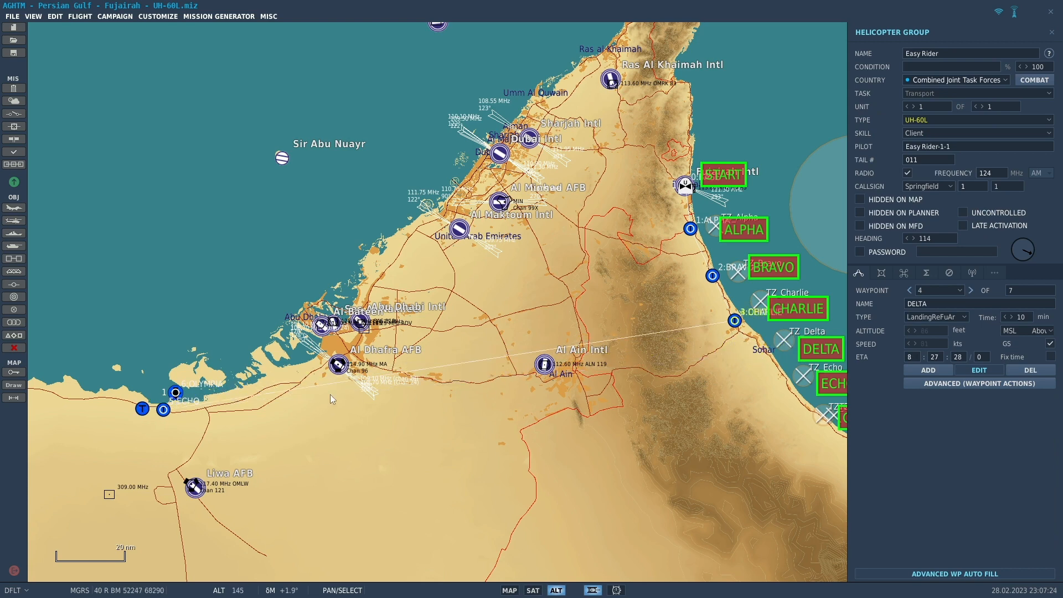
click(142, 410)
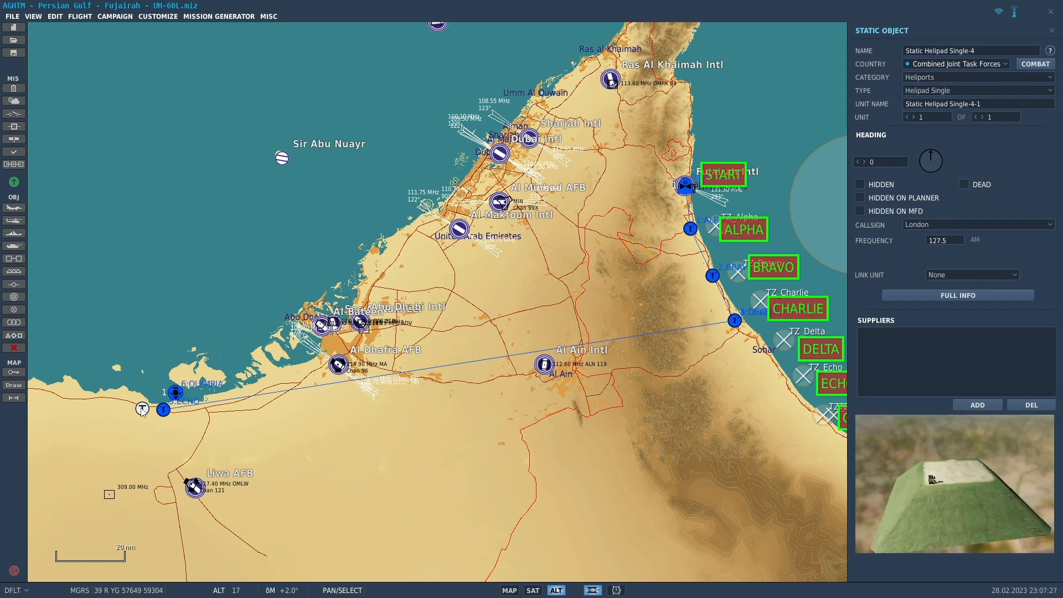
click(735, 321)
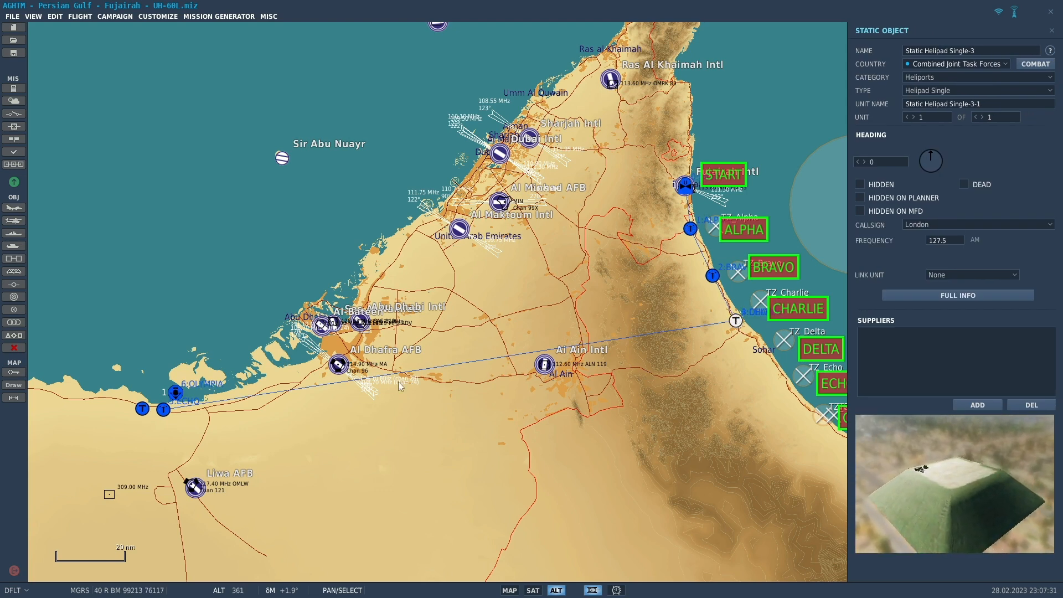
drag(165, 410, 761, 360)
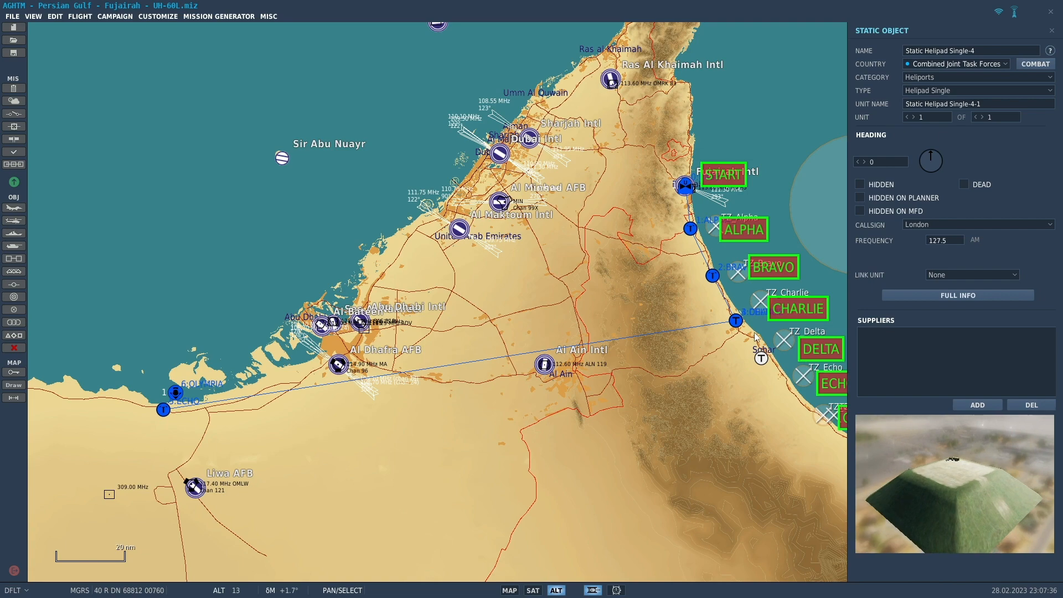
- Separate the DELTA waypoint from the CHARLIE helipad and place it on Static Helipad Single-4
scroll(747, 332, up, 4)
scroll(716, 297, up, 3)
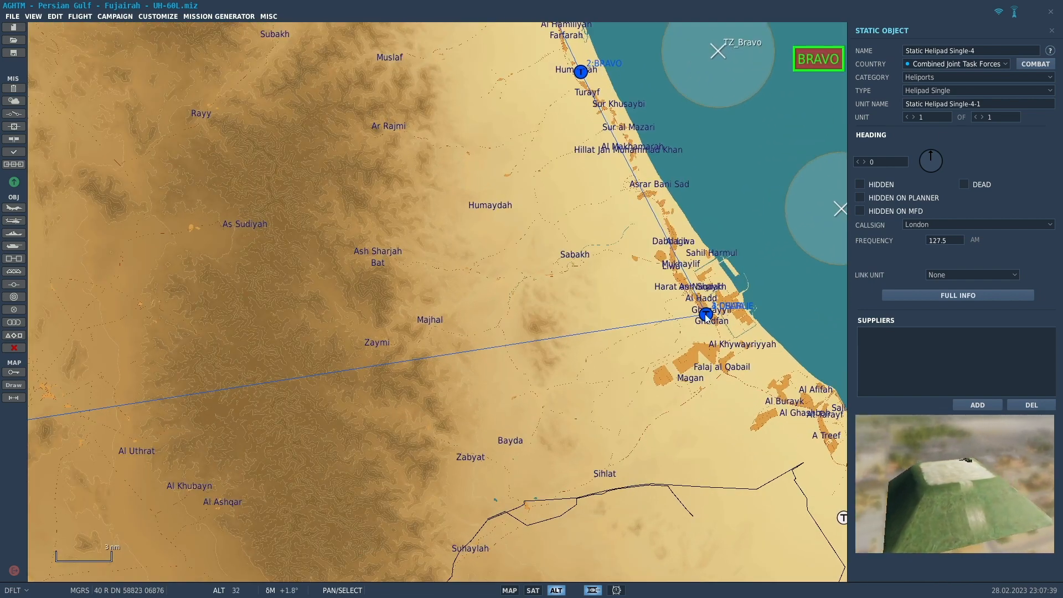
click(707, 314)
click(706, 315)
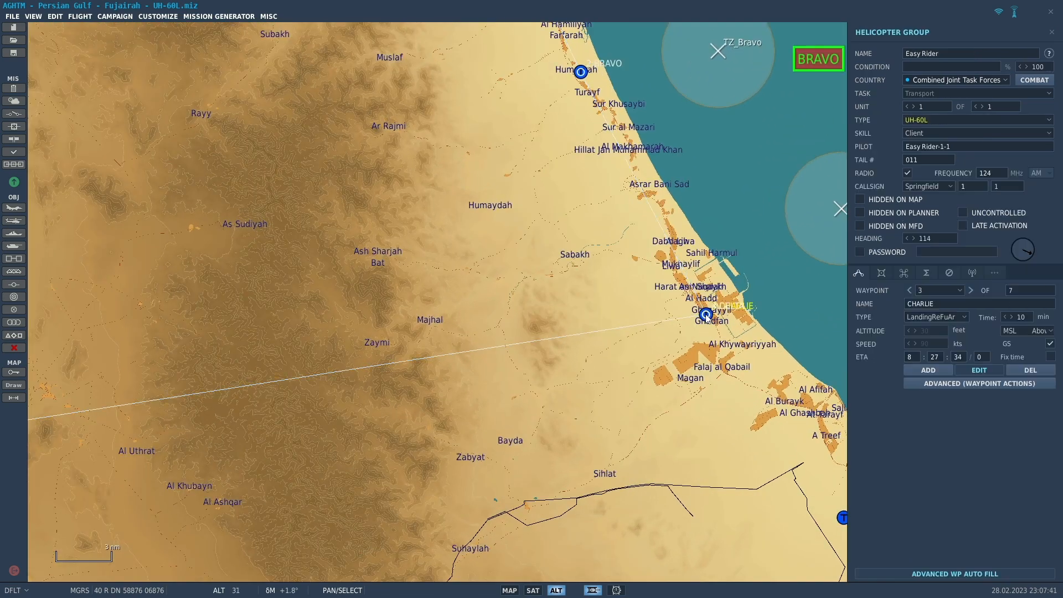
drag(706, 315, 719, 390)
mouse_move(698, 352)
mouse_down()
mouse_move(683, 299)
mouse_move(667, 294)
mouse_up()
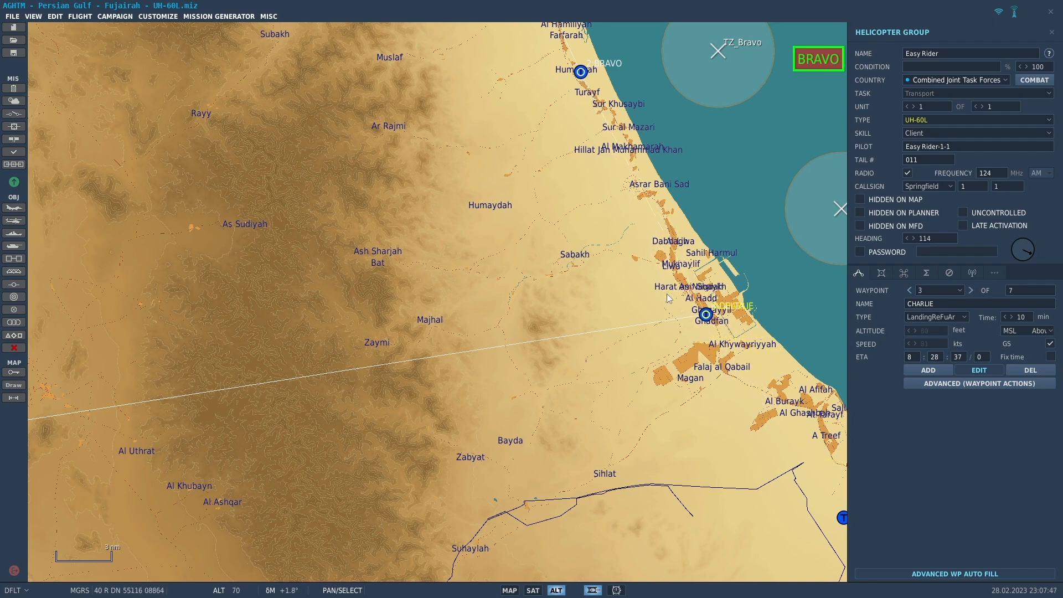
click(706, 315)
mouse_move(708, 320)
mouse_down()
mouse_move(775, 437)
mouse_move(842, 517)
mouse_up()
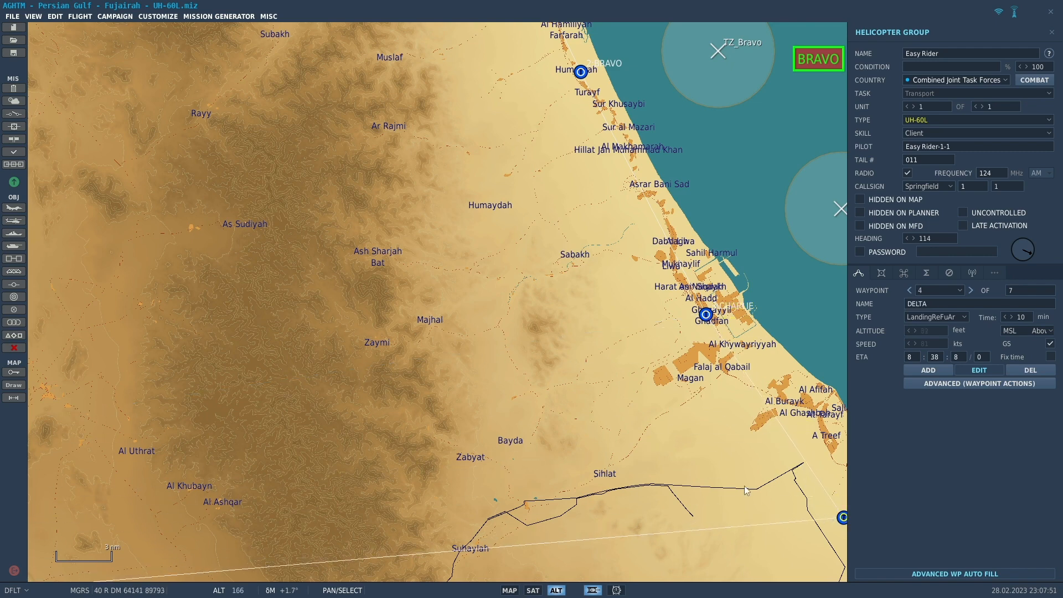
- Move Static Helipad Single-5 with its ECHO waypoint from the western cluster to the coast near the ECHO label
scroll(688, 463, down, 3)
right_drag(637, 453, 562, 307)
scroll(562, 307, down, 5)
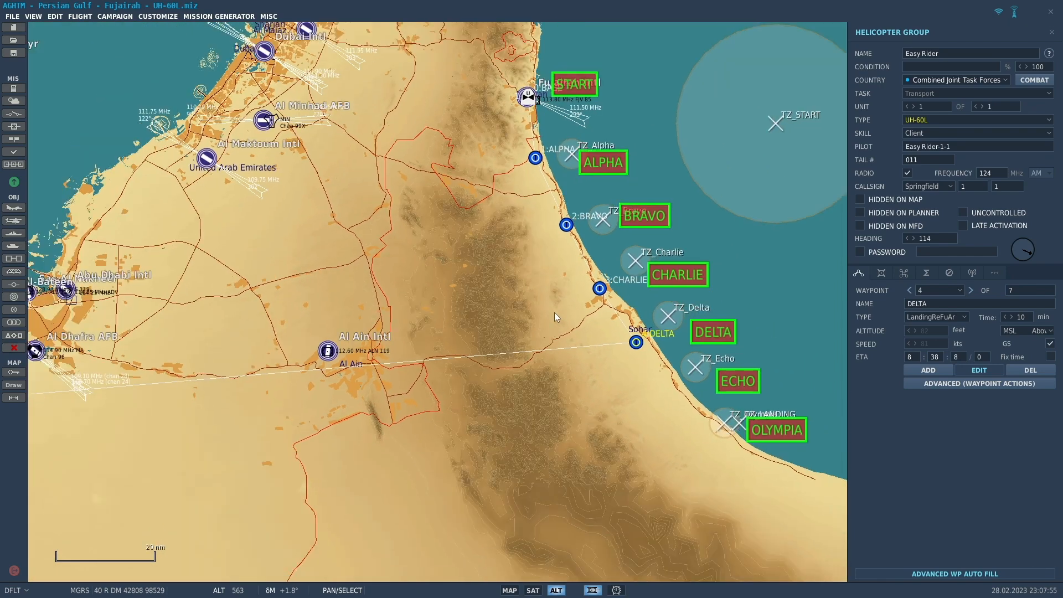
scroll(558, 314, down, 1)
scroll(259, 359, down, 1)
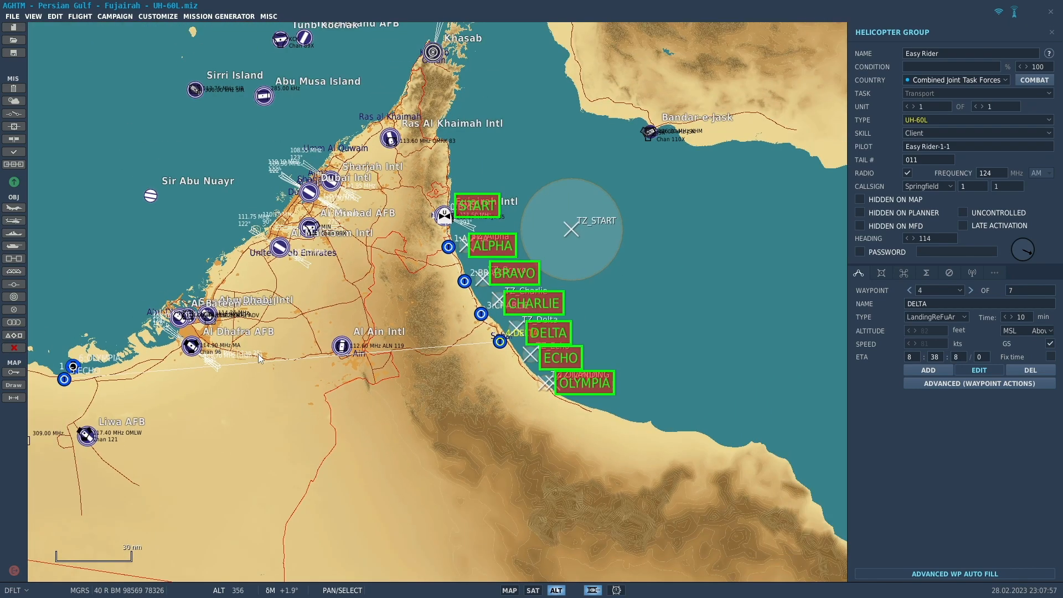
scroll(259, 358, down, 1)
click(82, 378)
mouse_move(82, 377)
mouse_down()
mouse_move(462, 381)
mouse_move(502, 368)
mouse_up()
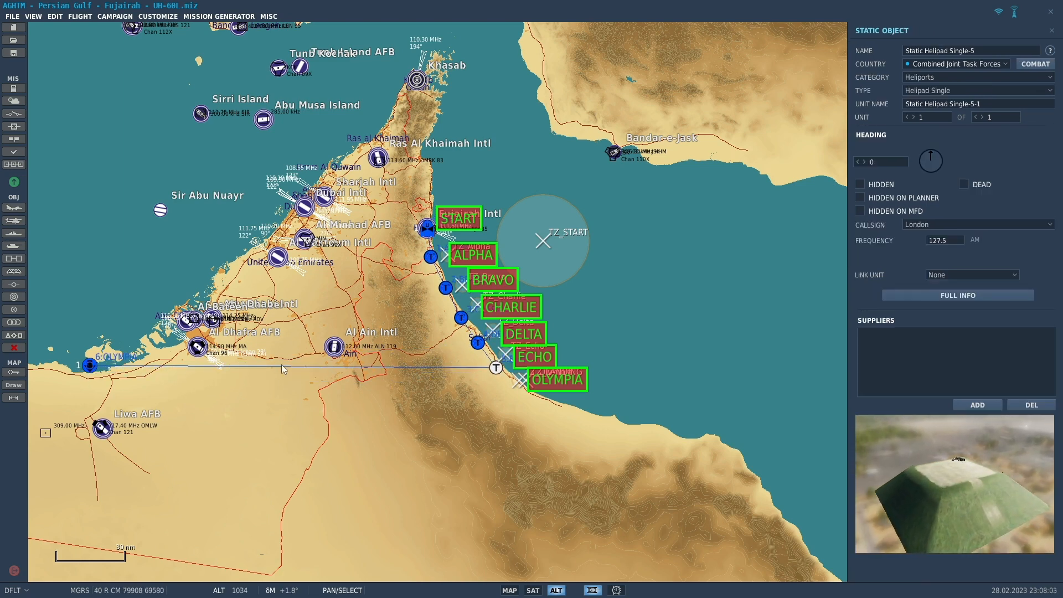
- Move the Olympia-1 naval group with its OLYMPIA waypoint from the western coast to the water near the OLYMPIA label
click(90, 365)
scroll(90, 365, up, 1)
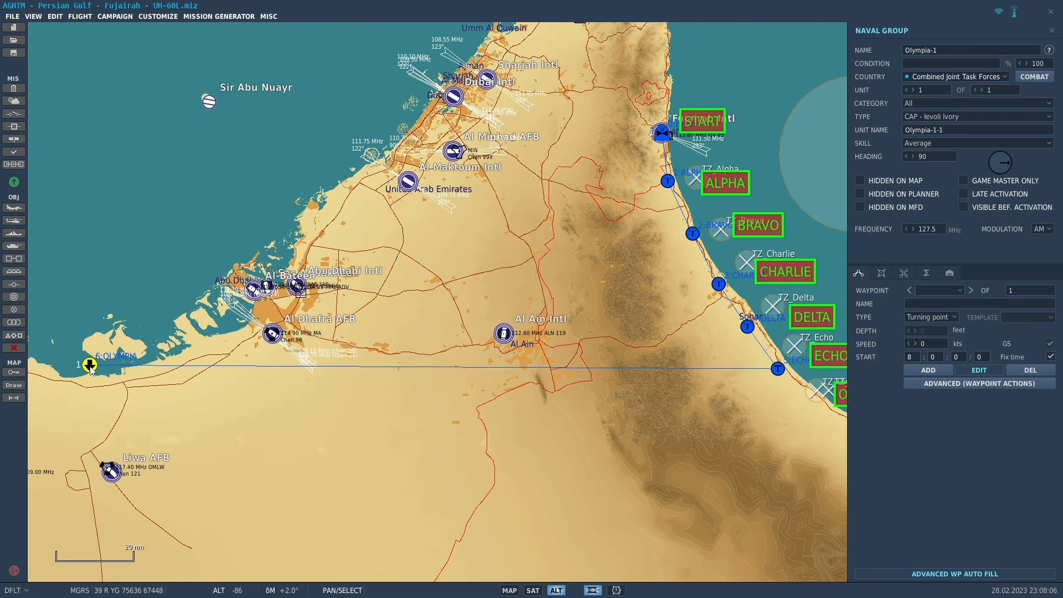
scroll(90, 366, up, 6)
scroll(92, 308, up, 5)
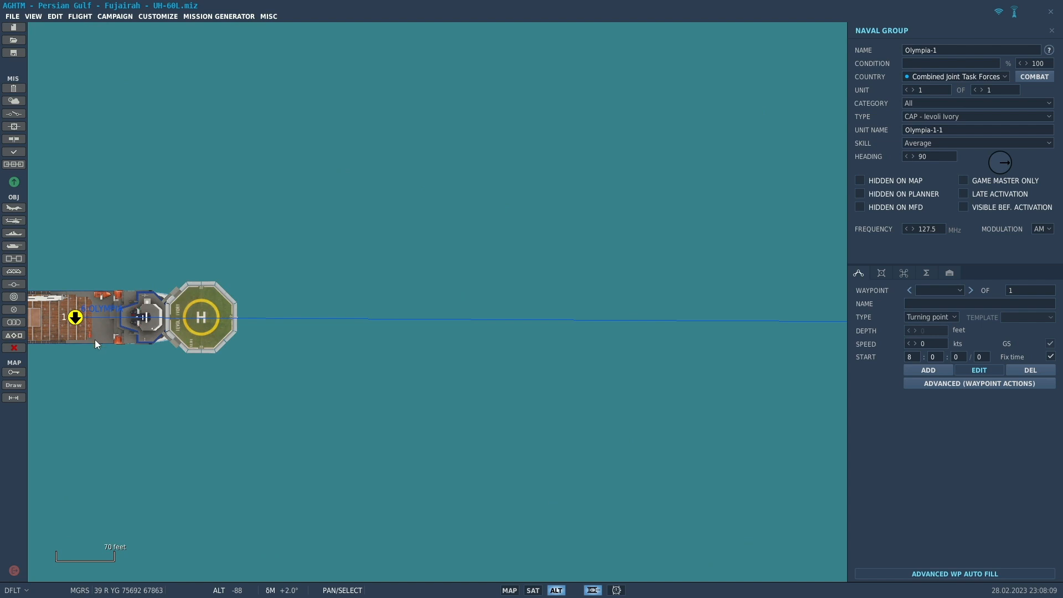
click(138, 360)
drag(153, 384, 418, 368)
scroll(418, 367, down, 1)
scroll(413, 363, down, 1)
click(394, 349)
scroll(423, 373, down, 3)
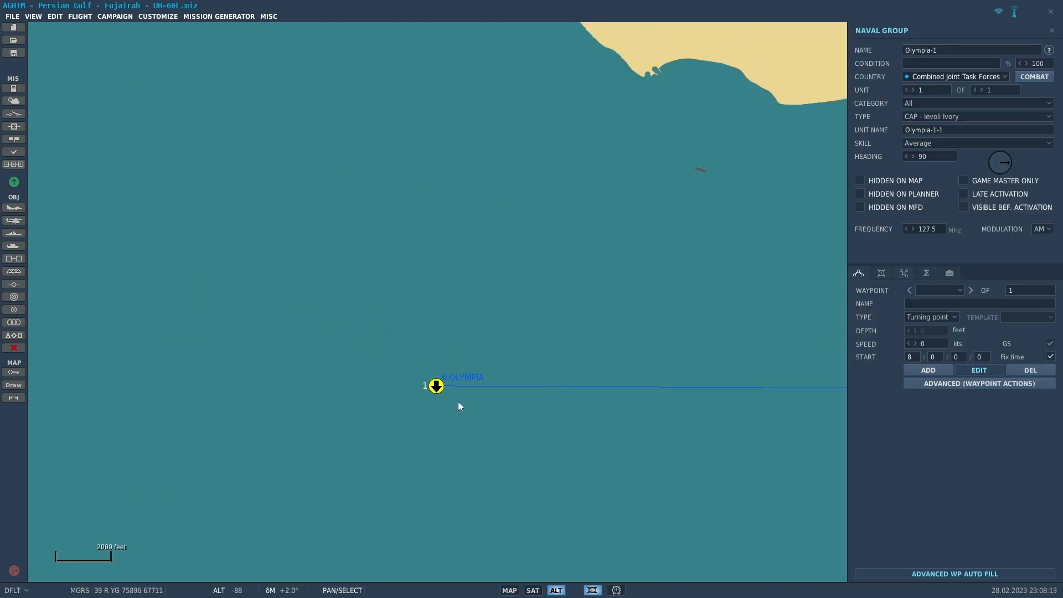
scroll(538, 427, down, 6)
drag(623, 470, 660, 270)
scroll(180, 257, down, 1)
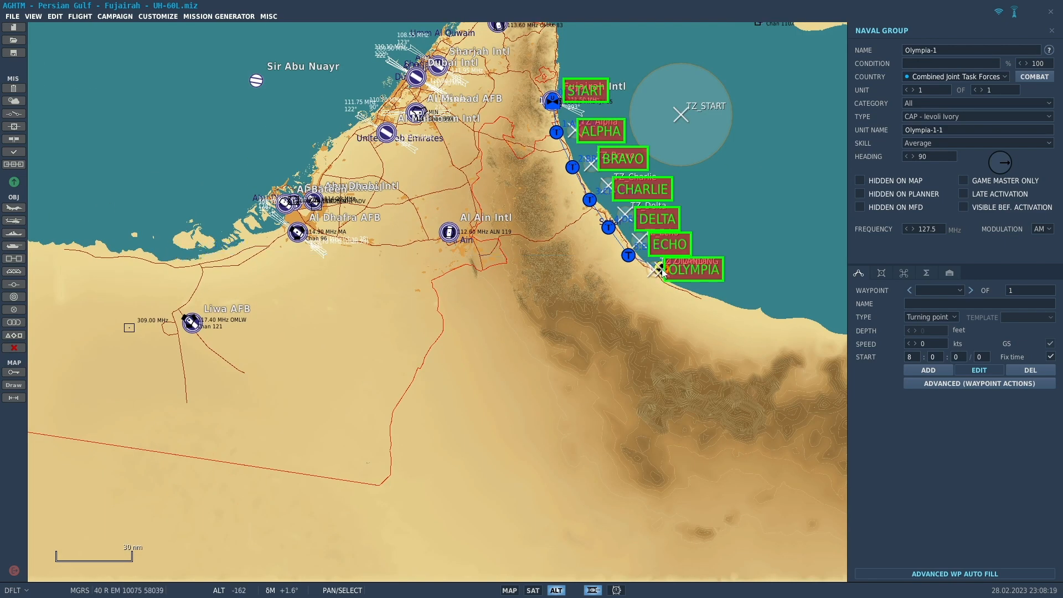
- Shift the Olympia-1 ship southeast along the coast to the small U-shaped breakwater near the OLYMPIA label
scroll(663, 271, up, 1)
scroll(663, 271, up, 5)
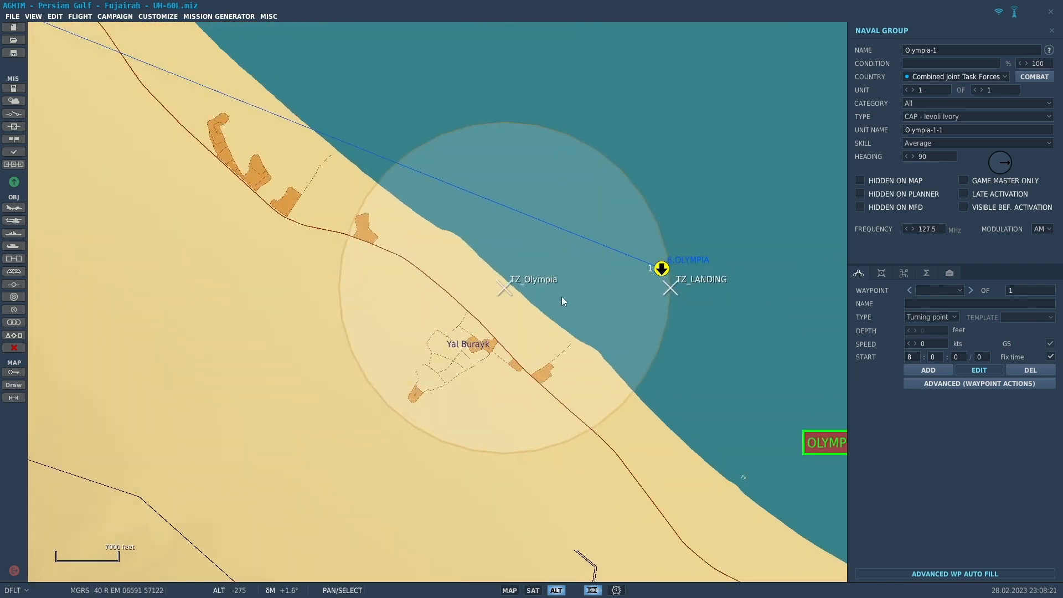
scroll(562, 298, up, 1)
scroll(624, 333, down, 1)
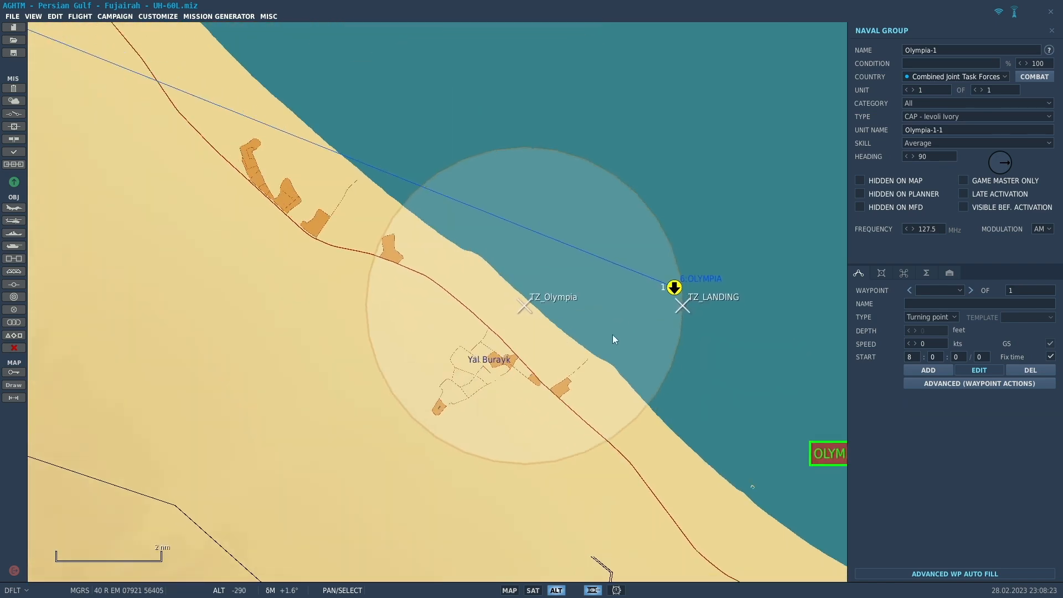
drag(662, 382, 536, 213)
drag(540, 117, 624, 308)
scroll(625, 311, up, 1)
scroll(625, 313, up, 5)
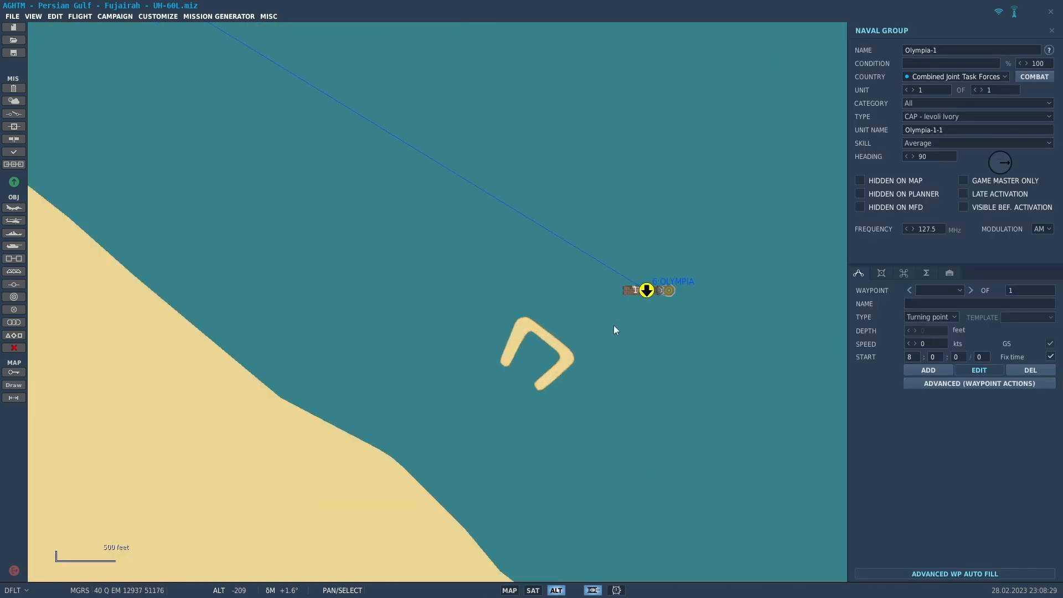
- Place the Olympia-1 ship alongside the breakwater's northern arm and set its heading to 132
drag(628, 292, 548, 323)
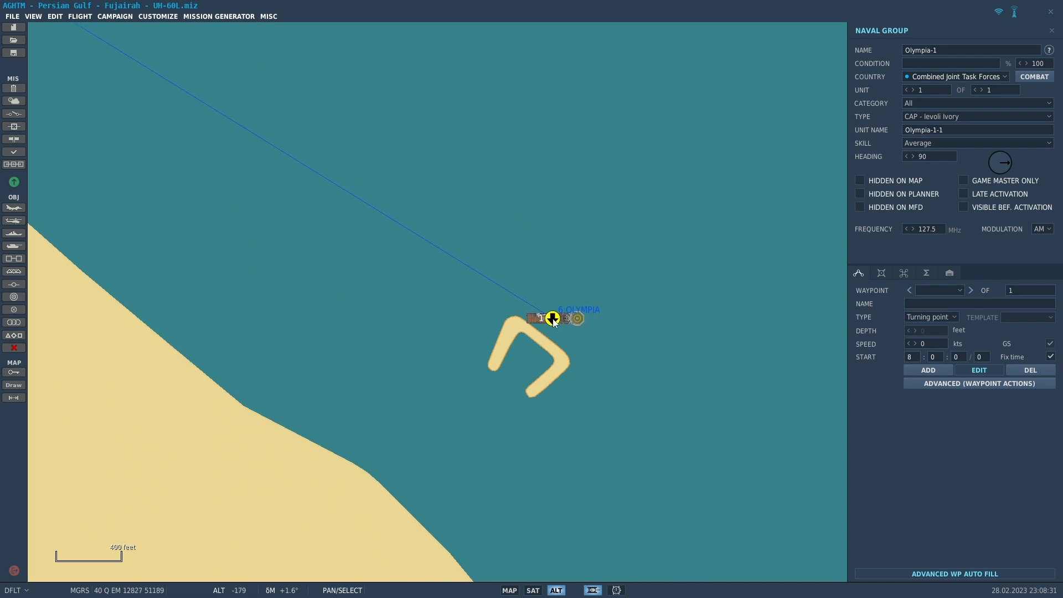
drag(1001, 167, 1012, 172)
drag(554, 319, 553, 324)
- Examine the relocated route along the coast from OLYMPIA back to ALPHA and the settlement near Bu Baqarah
scroll(373, 270, down, 10)
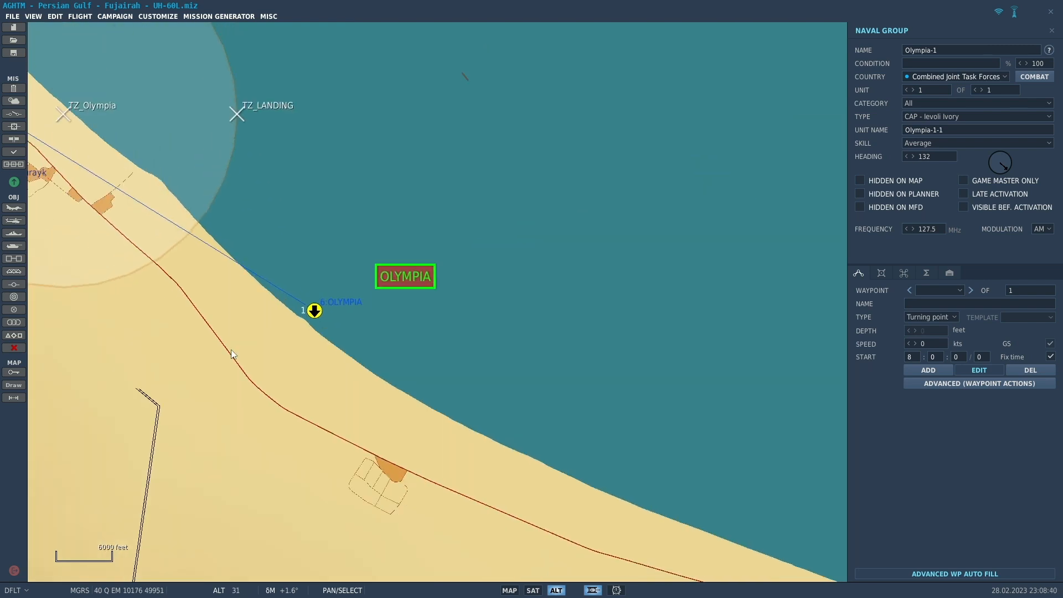
scroll(222, 352, down, 2)
drag(95, 377, 530, 513)
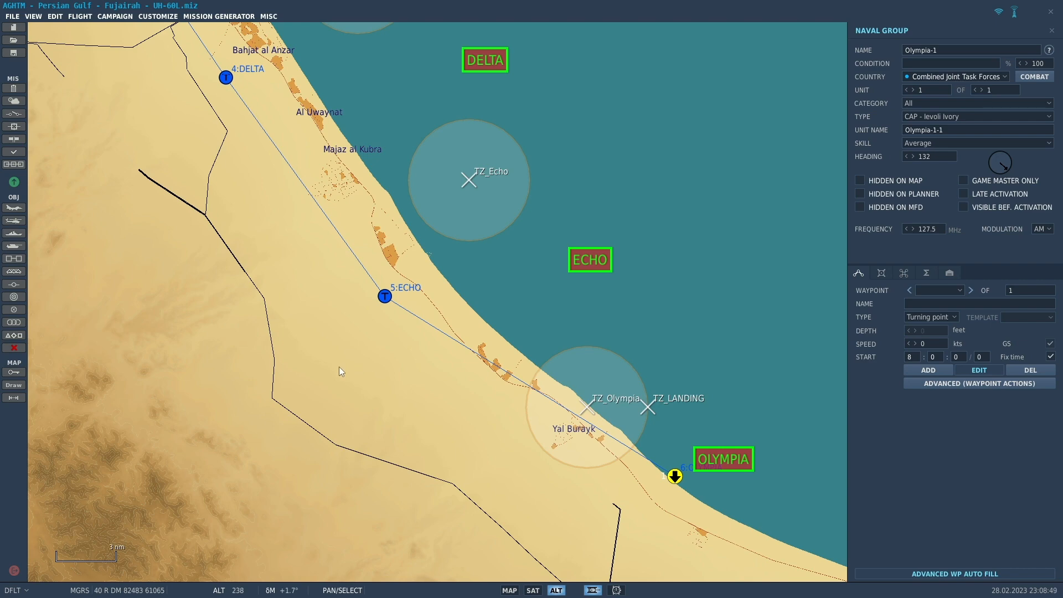
right_drag(250, 198, 434, 430)
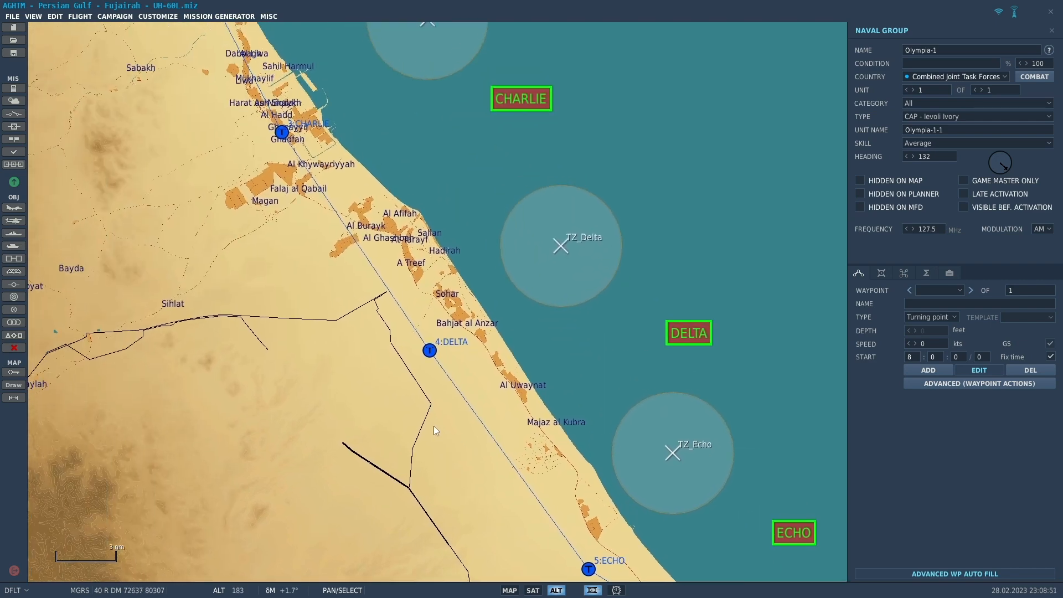
right_drag(256, 185, 429, 442)
right_drag(341, 255, 467, 463)
mouse_move(441, 360)
right_down()
mouse_move(468, 431)
mouse_move(484, 410)
mouse_move(487, 448)
mouse_move(438, 343)
right_up()
scroll(418, 293, up, 3)
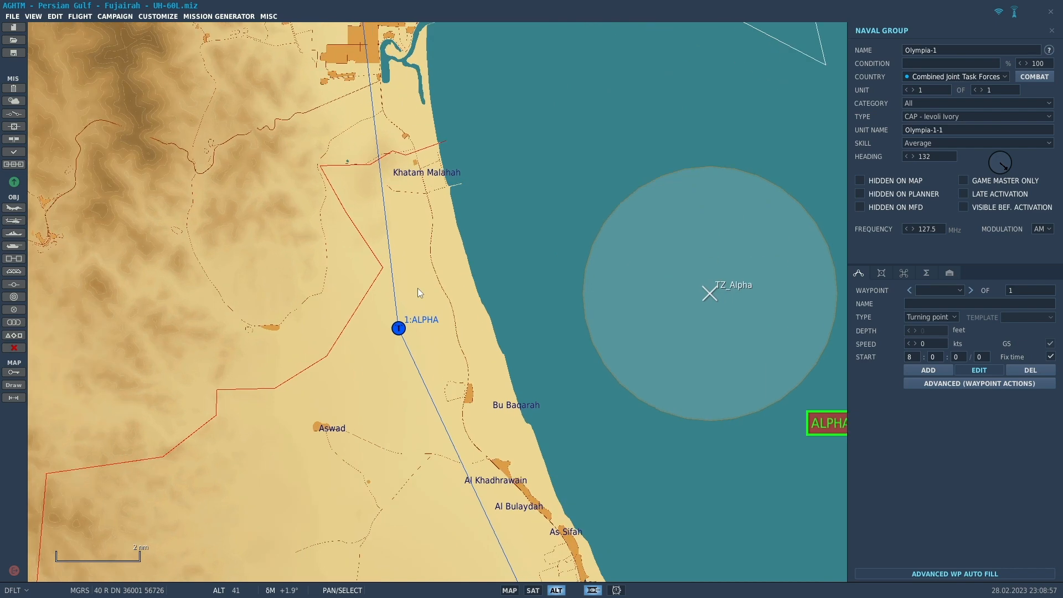
scroll(437, 355, up, 2)
right_drag(458, 411, 353, 270)
scroll(420, 333, up, 2)
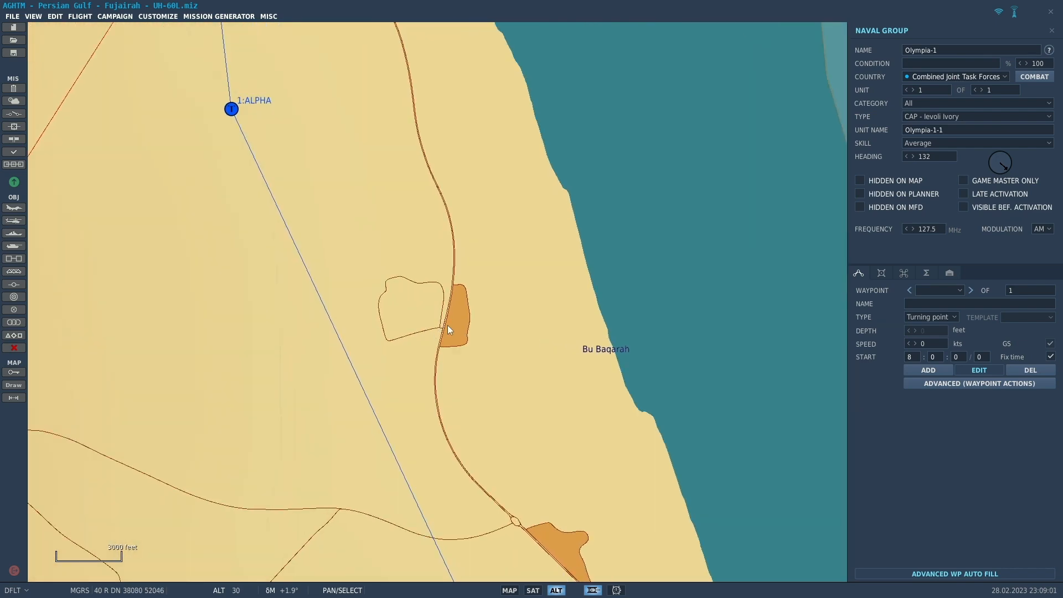
scroll(474, 410, up, 1)
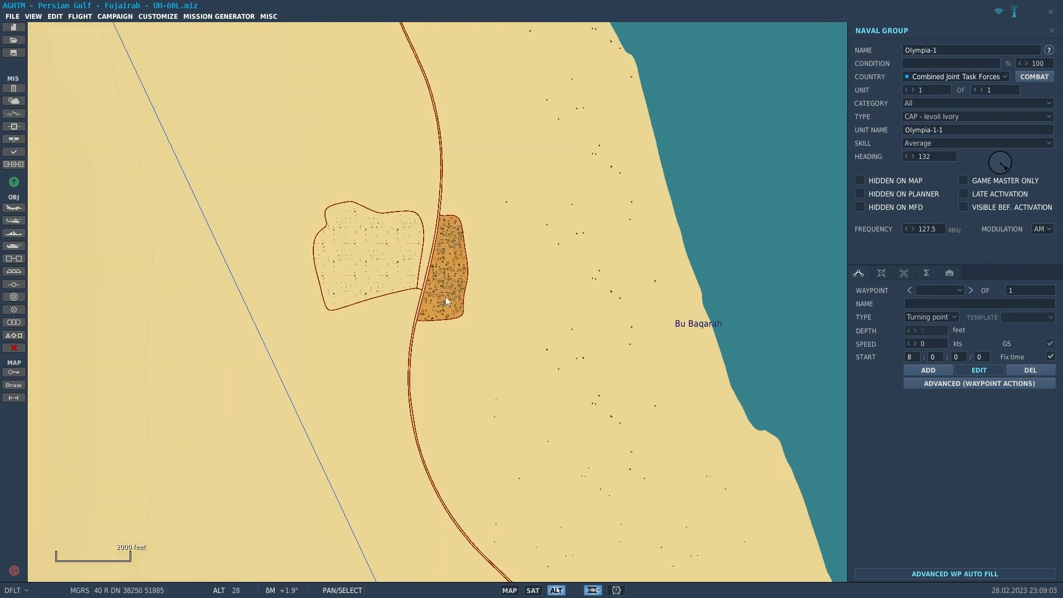
- Display satellite imagery on the map and inspect the terrain around the Bu Baqarah settlement for a helipad site
scroll(431, 270, up, 4)
scroll(402, 284, down, 1)
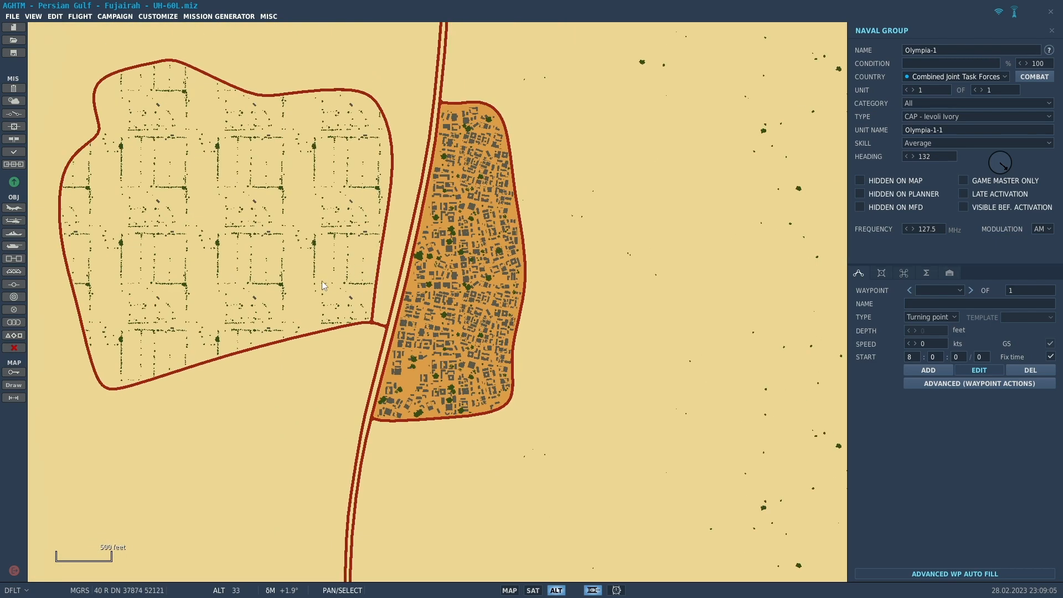
scroll(352, 280, down, 1)
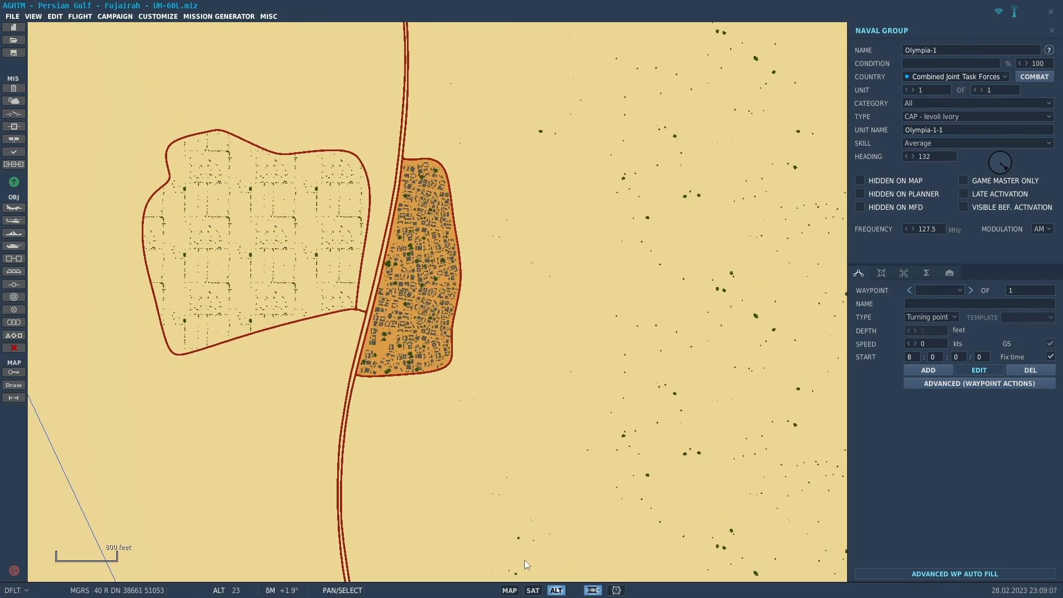
click(532, 590)
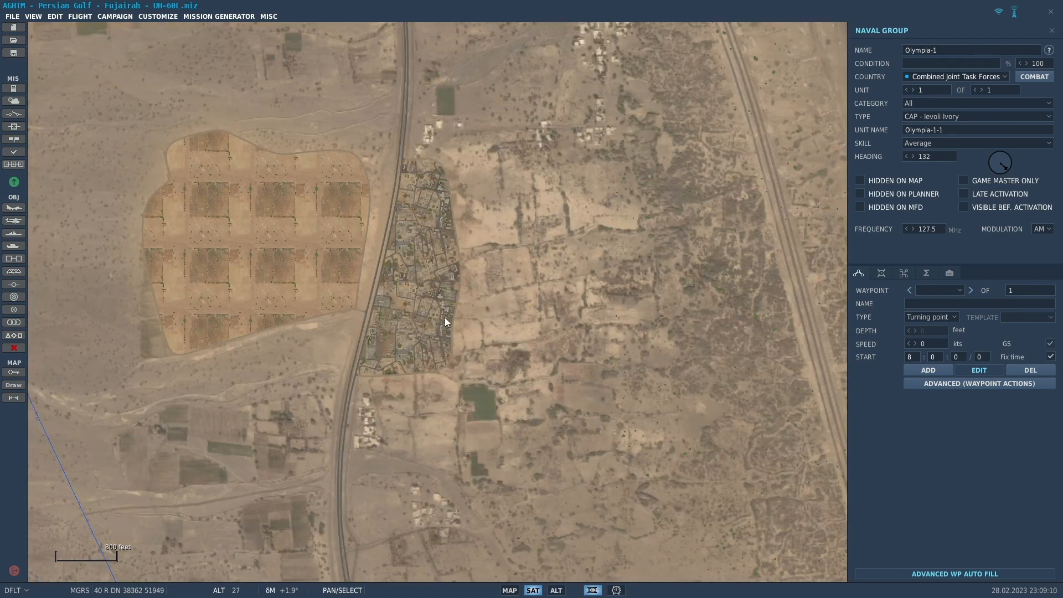
scroll(420, 228, up, 1)
right_click(414, 180)
right_drag(414, 179, 430, 410)
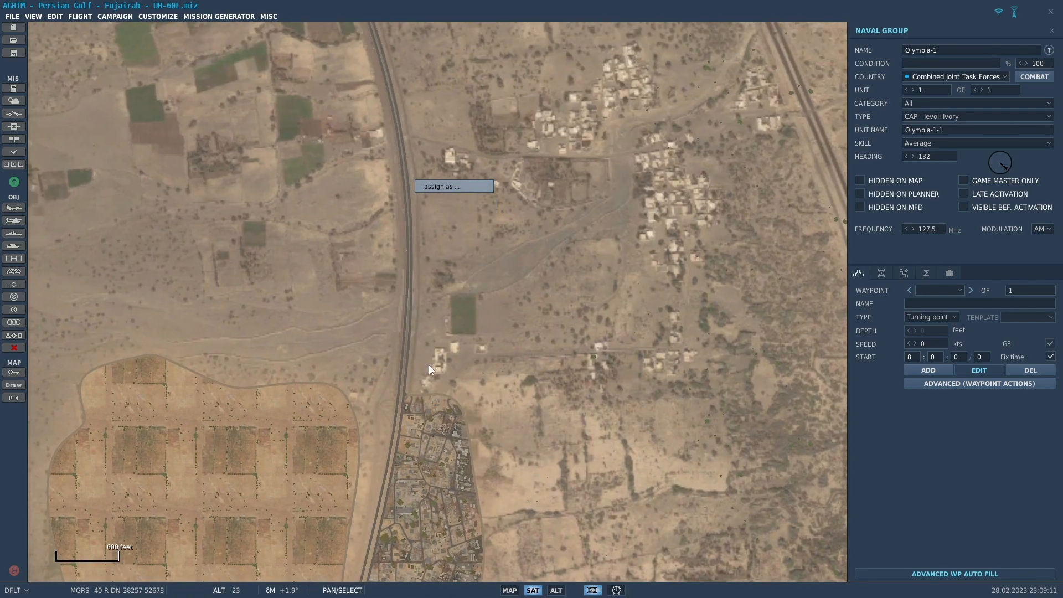
click(356, 350)
scroll(357, 350, down, 4)
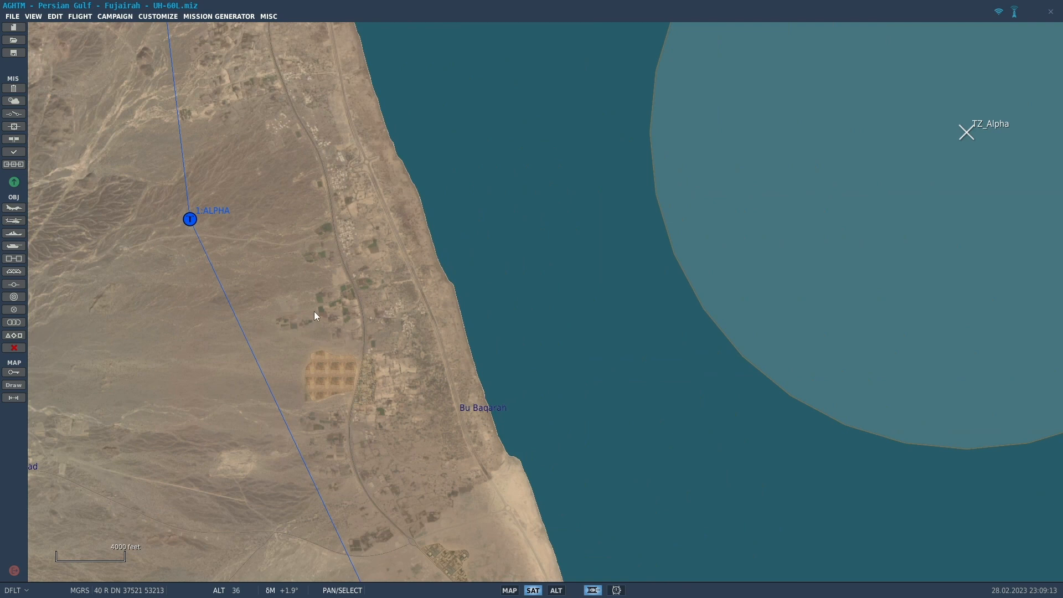
- Move Static Helipad Single-1 with its ALPHA waypoint to the open ground west of the highway, just north of the gridded farm plots
click(191, 220)
click(189, 220)
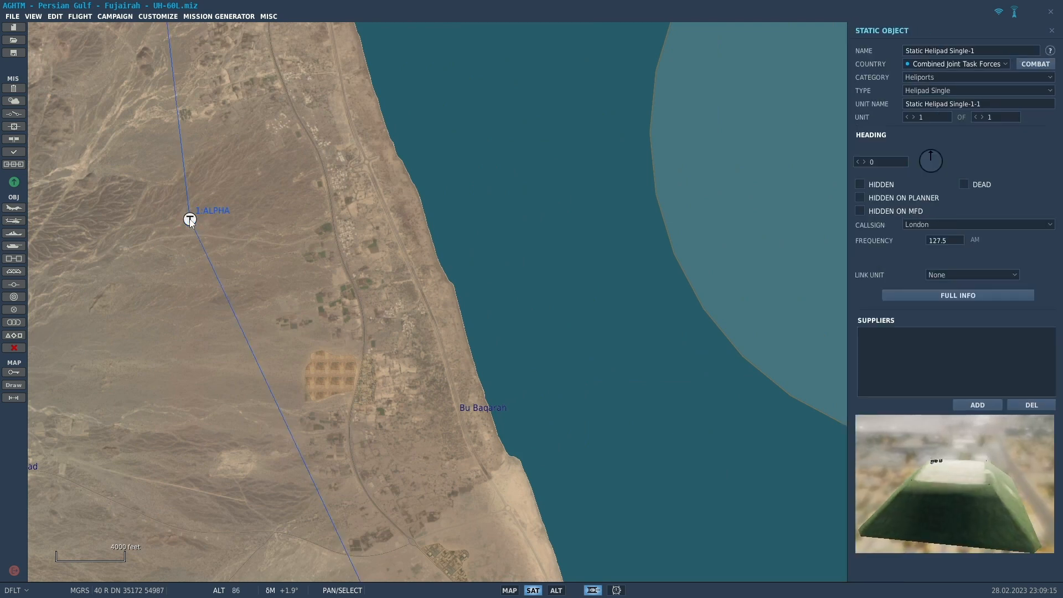
drag(187, 218, 351, 344)
scroll(351, 344, up, 3)
scroll(350, 344, up, 3)
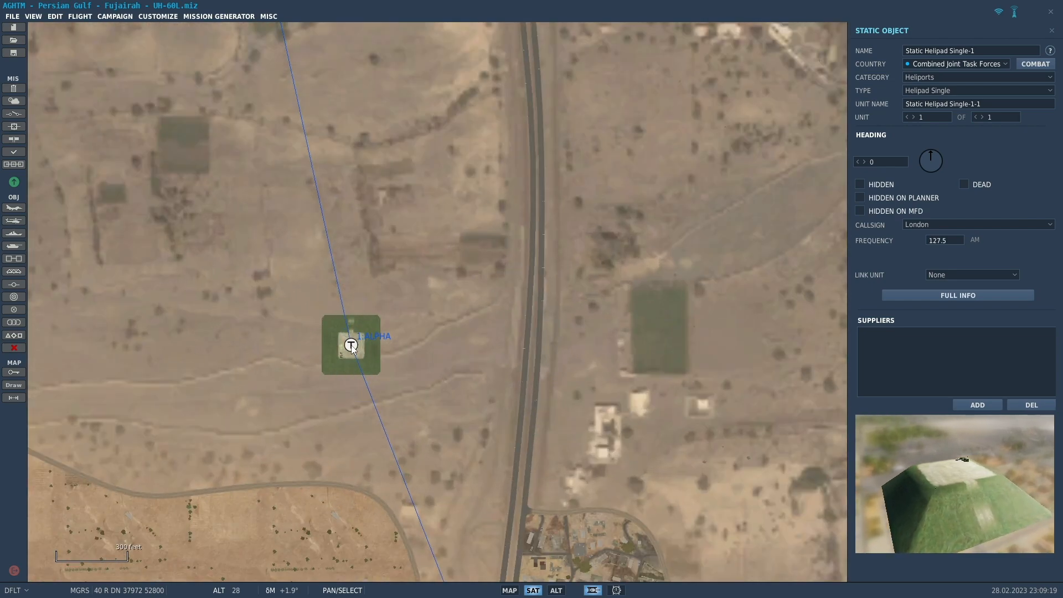
- Move Static Helipad Single-1 with its ALPHA waypoint closer to the highway, keeping it on the open ground just west of the road
drag(351, 344, 526, 349)
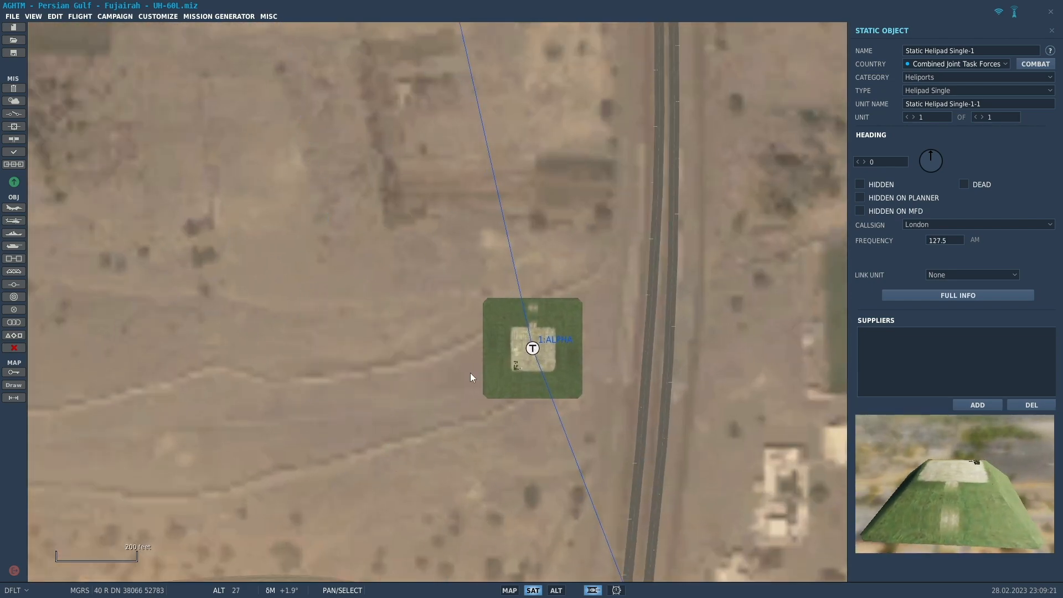
scroll(457, 380, down, 3)
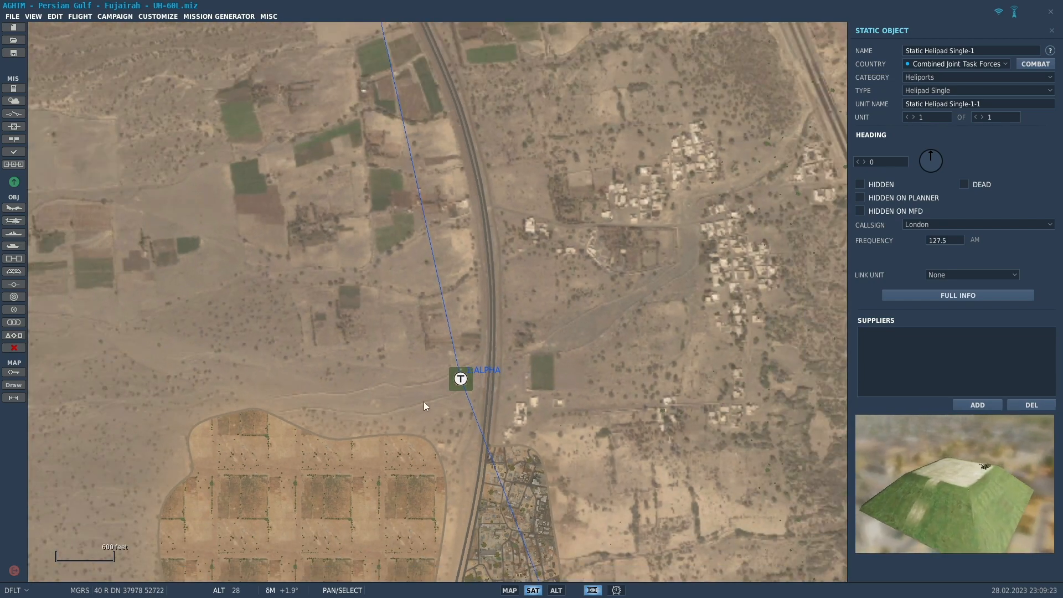
scroll(424, 395, down, 4)
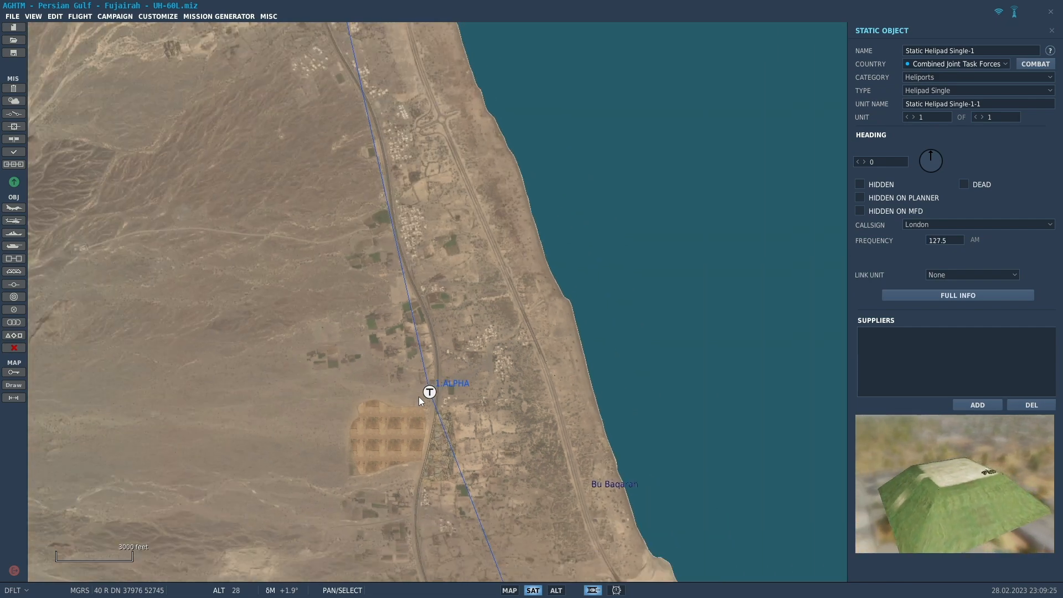
scroll(425, 396, up, 6)
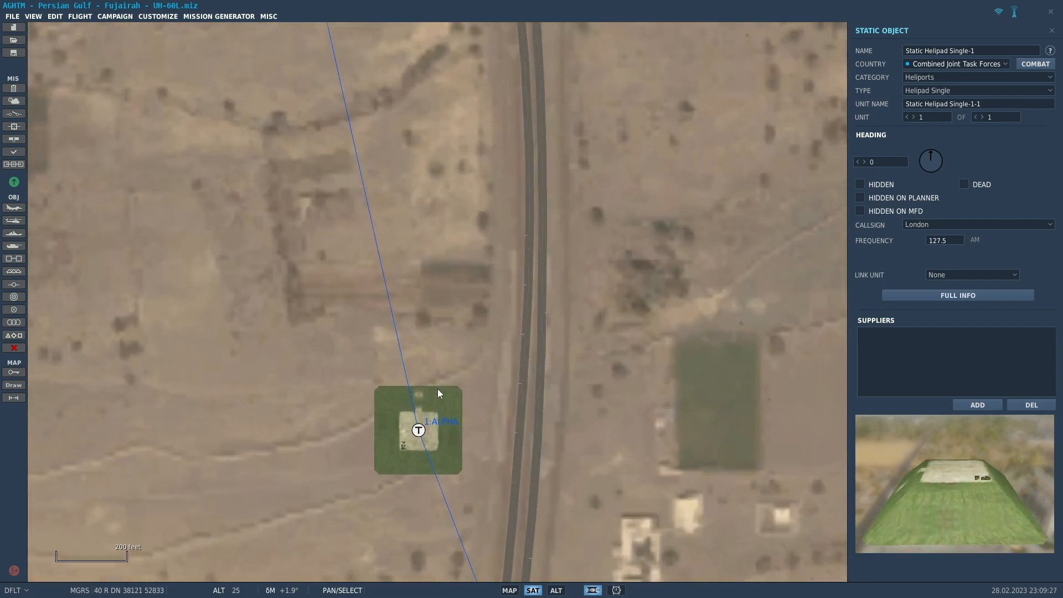
mouse_move(423, 420)
mouse_down()
mouse_move(409, 450)
mouse_move(420, 469)
mouse_move(407, 467)
mouse_move(426, 444)
mouse_move(418, 440)
mouse_up()
scroll(424, 421, down, 12)
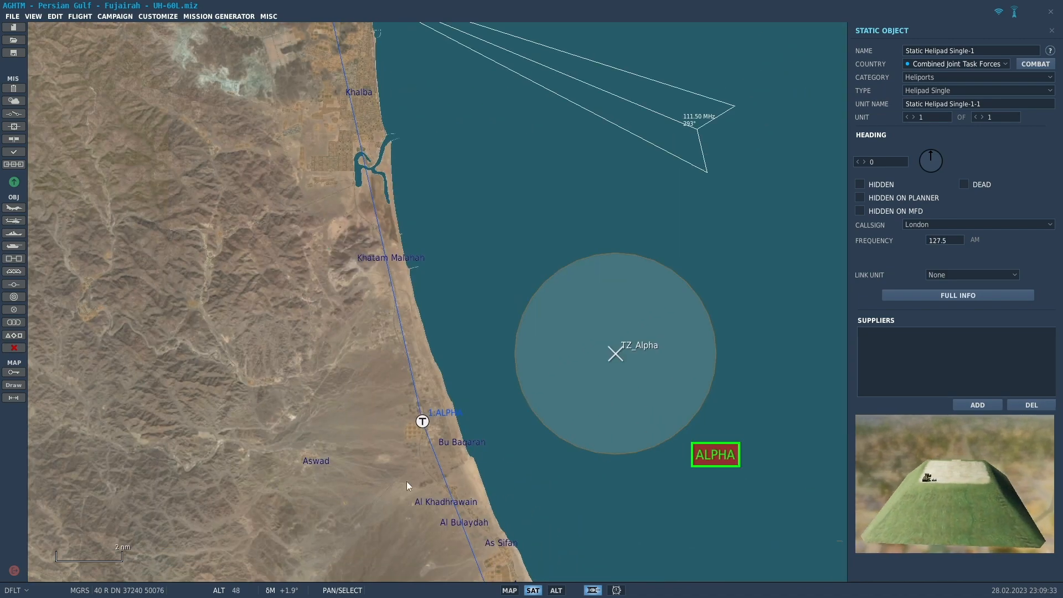
- Move Static Helipad Single-2 with its BRAVO waypoint from Humayrah to clear ground southwest of the highway junction near Turayf, using the altitude map
drag(406, 481, 294, 266)
drag(343, 575, 381, 347)
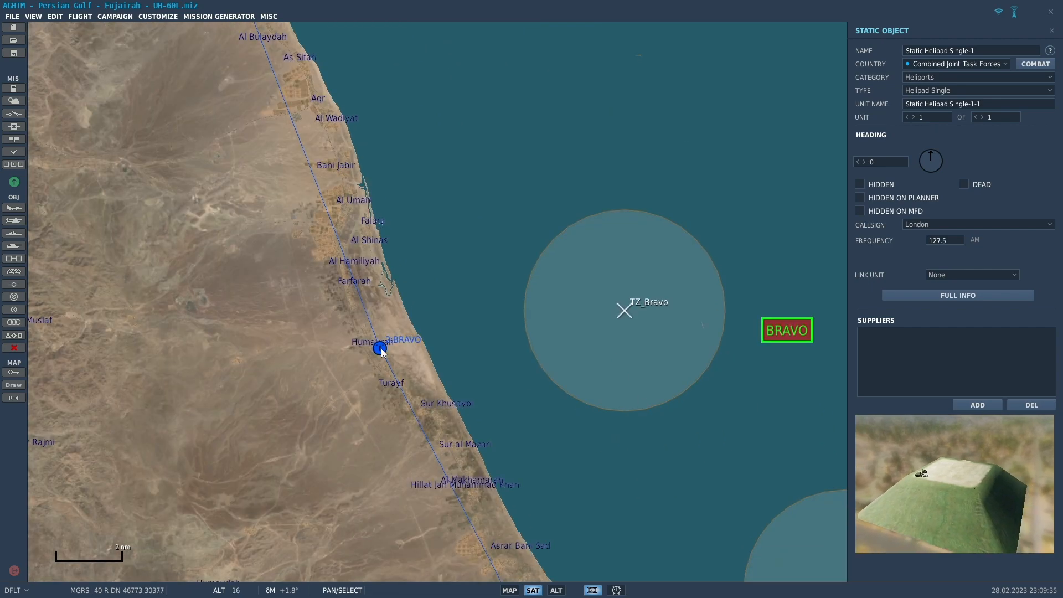
scroll(381, 347, up, 3)
scroll(381, 348, up, 5)
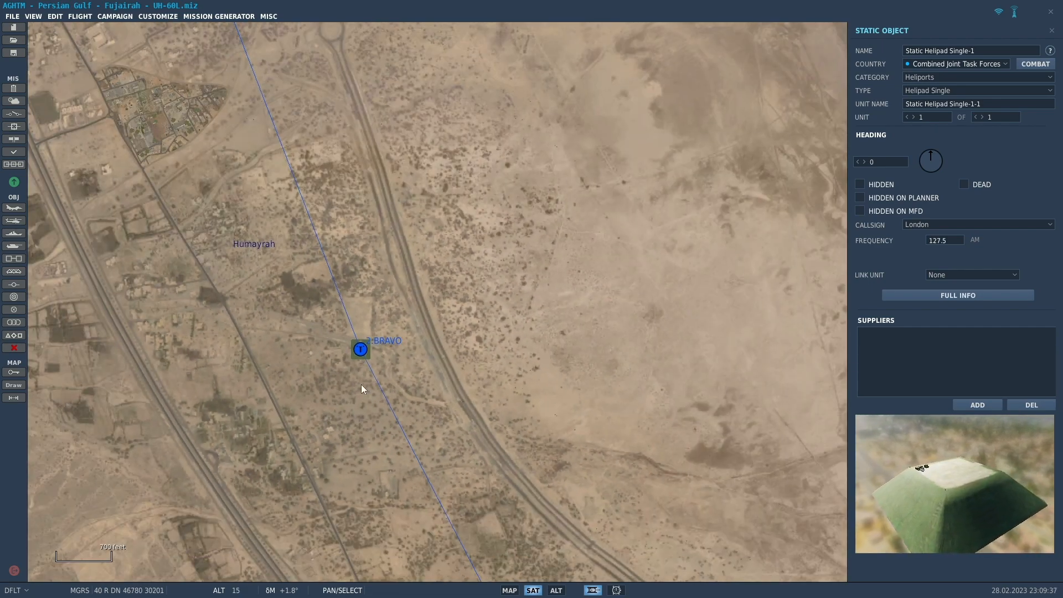
drag(361, 383, 380, 248)
scroll(364, 225, down, 3)
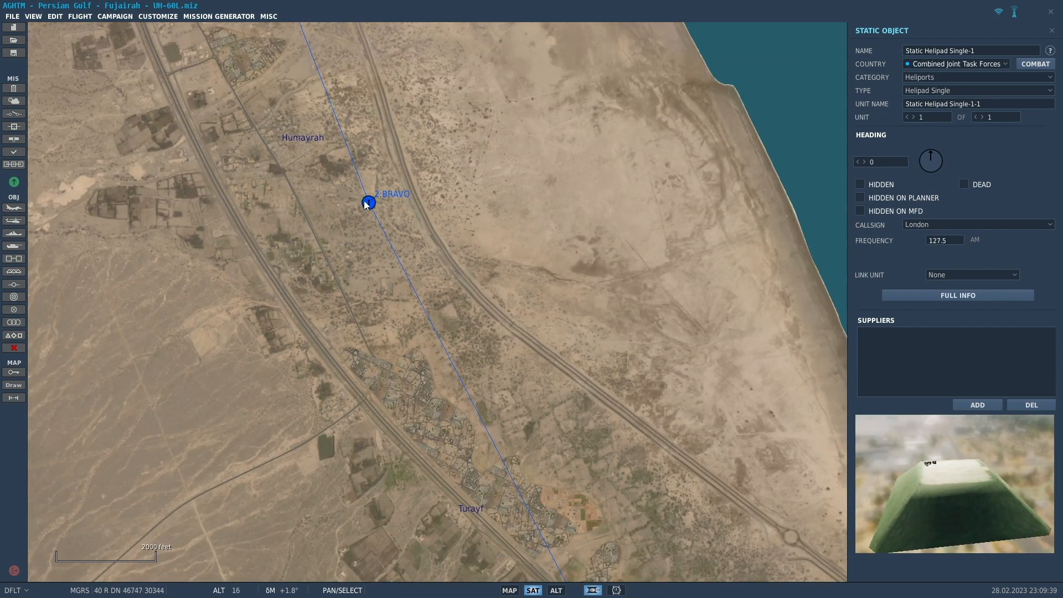
click(555, 590)
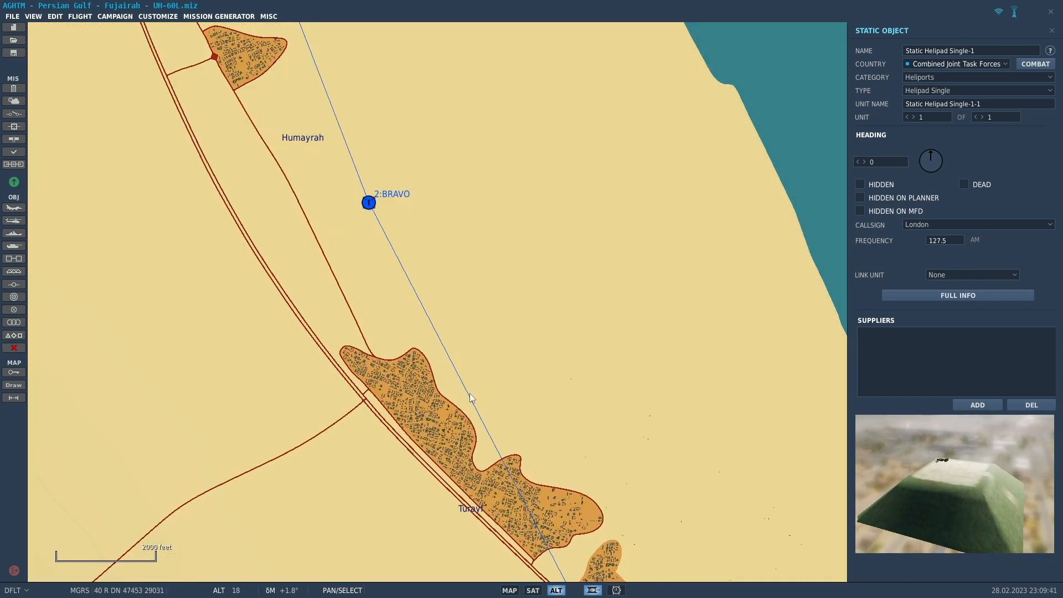
click(368, 203)
drag(368, 204, 368, 375)
scroll(370, 379, up, 3)
scroll(371, 381, up, 3)
right_drag(412, 384, 403, 276)
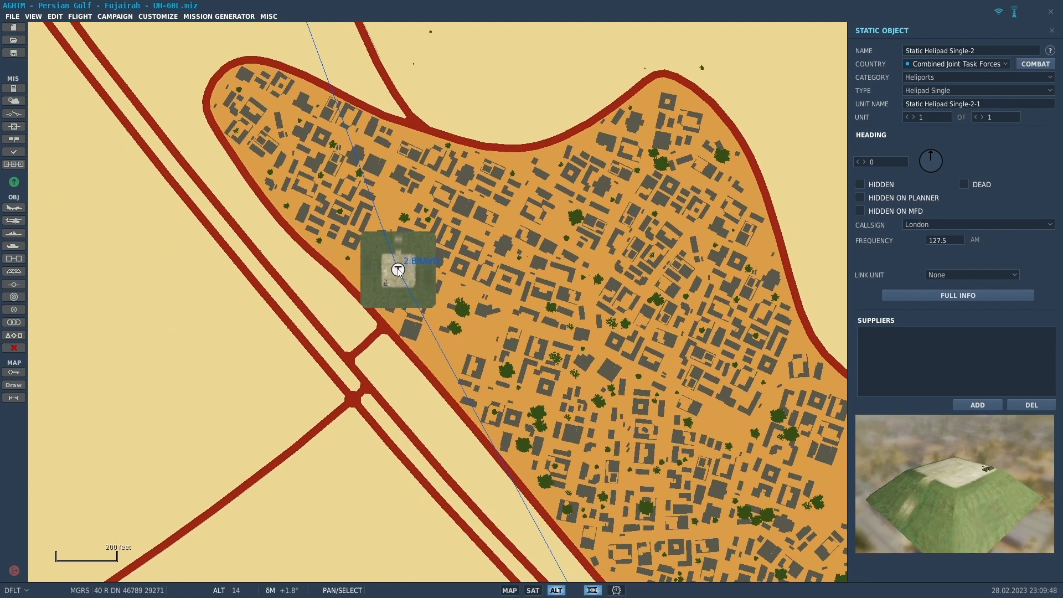
drag(397, 270, 271, 389)
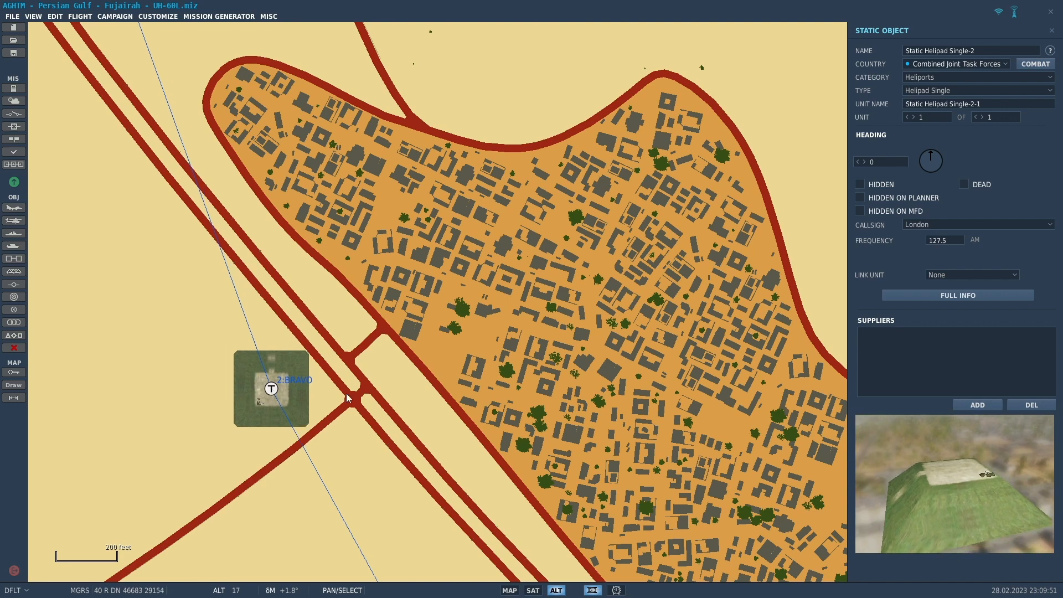
- Fine-tune the BRAVO helipad's position beside the side road on satellite imagery and set its heading to 320
click(532, 590)
right_drag(298, 407, 420, 331)
drag(392, 314, 370, 339)
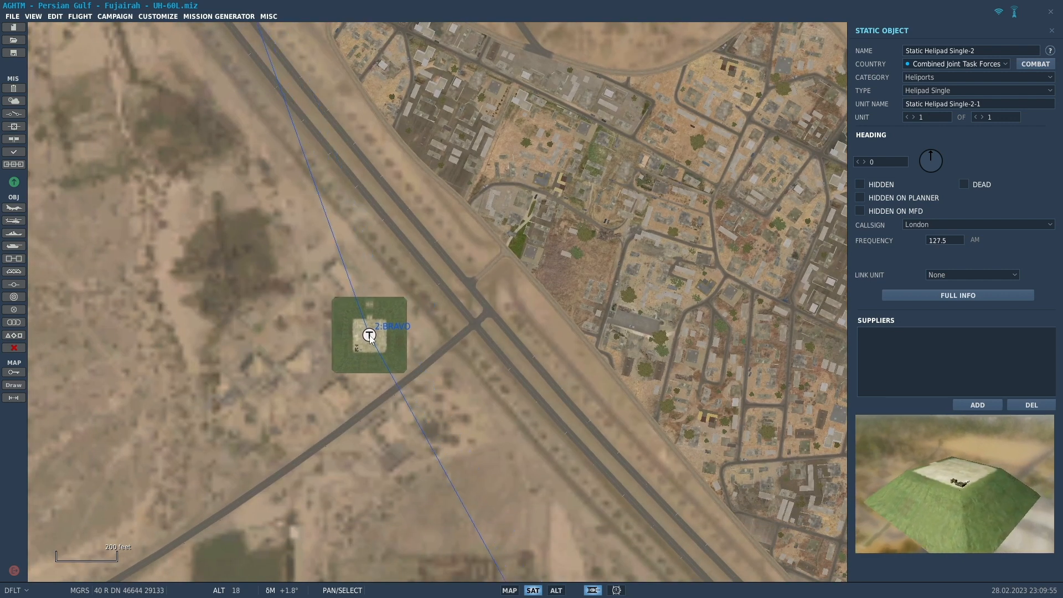
drag(929, 162, 927, 159)
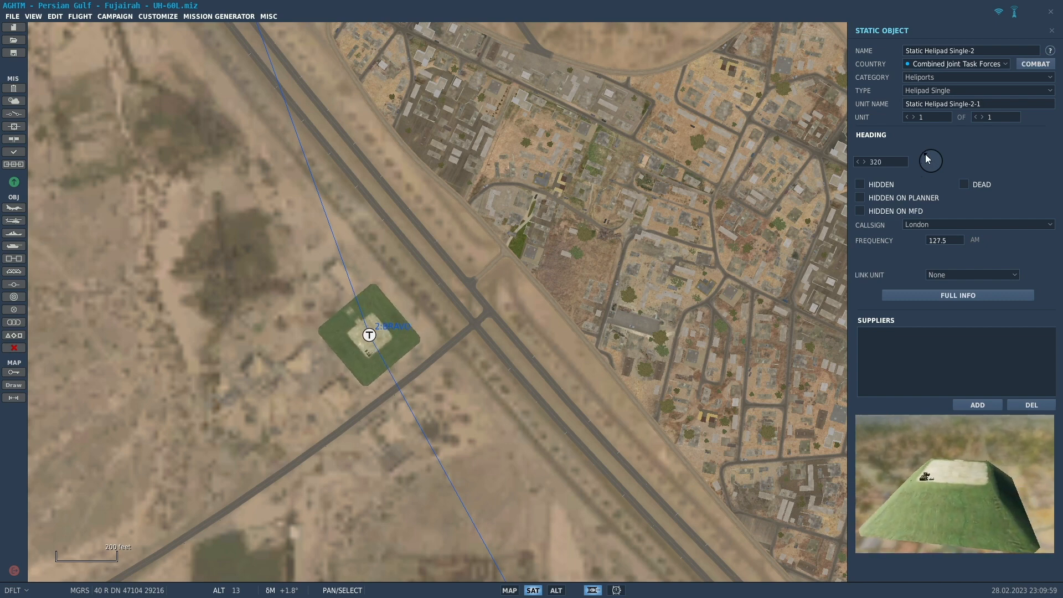
drag(368, 336, 378, 334)
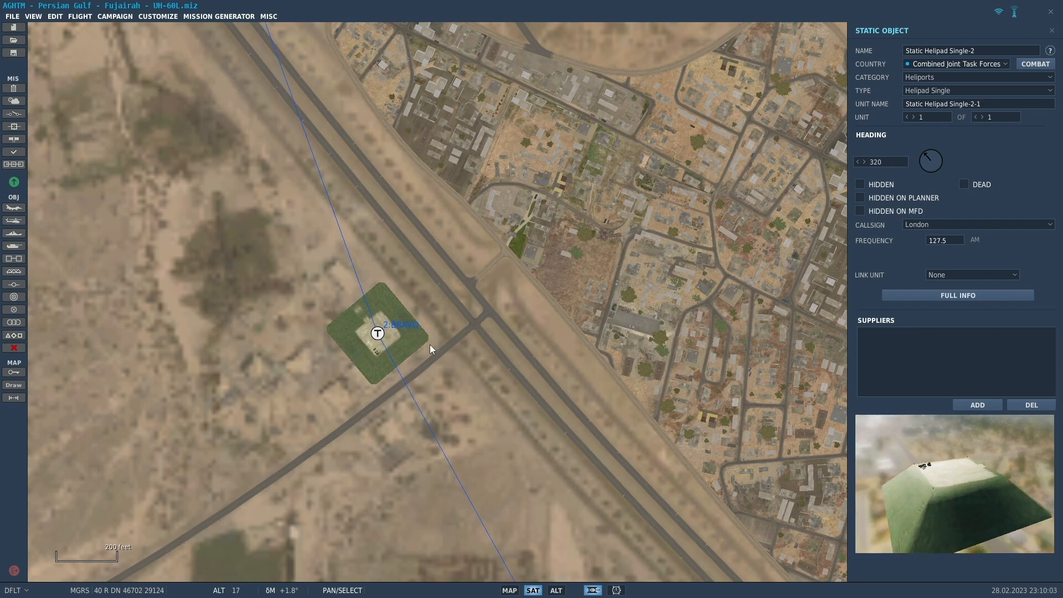
- Move Static Helipad Single-3 with its CHARLIE waypoint to the empty plot in the industrial district northeast of Ghadfan, using the altitude map
scroll(459, 357, down, 10)
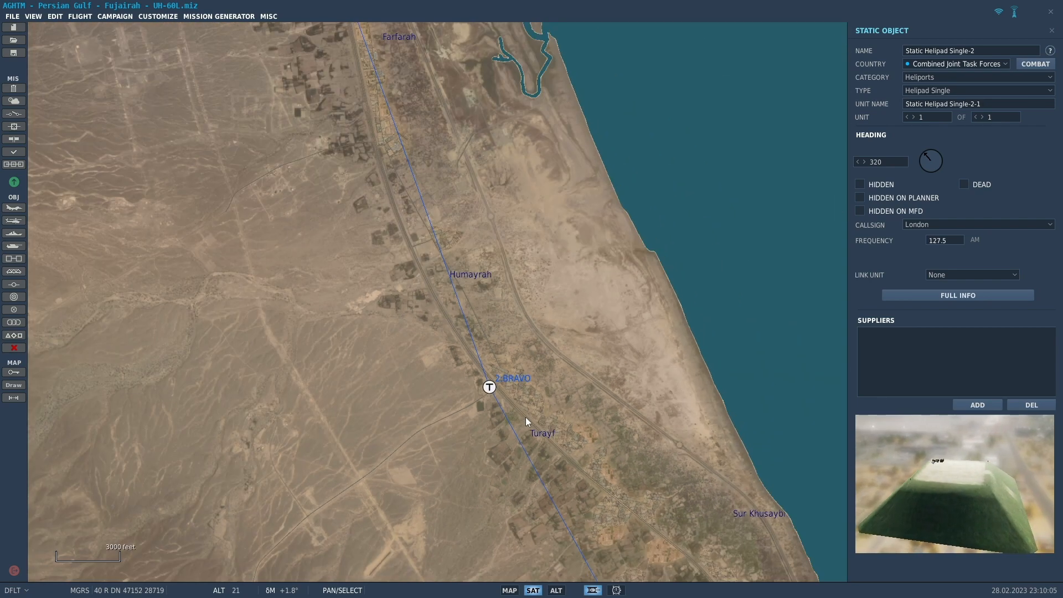
drag(525, 417, 314, 93)
scroll(451, 349, down, 4)
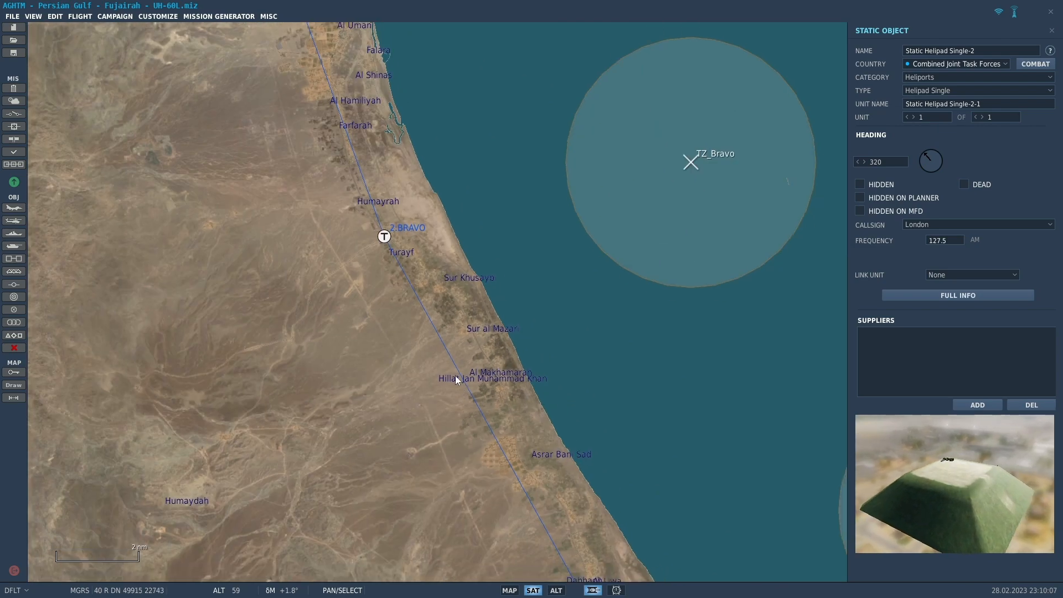
drag(464, 397, 296, 173)
scroll(501, 531, up, 10)
click(555, 590)
scroll(460, 358, down, 2)
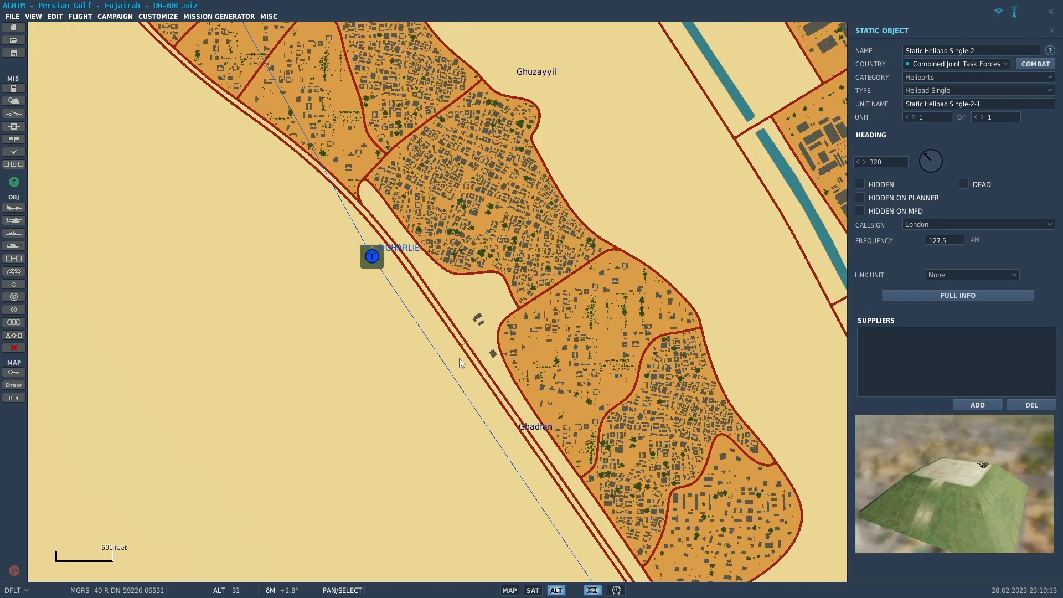
scroll(429, 358, down, 2)
mouse_move(449, 321)
mouse_down()
mouse_move(297, 412)
mouse_move(334, 410)
mouse_move(348, 384)
mouse_move(310, 396)
mouse_move(360, 407)
mouse_move(501, 350)
mouse_move(501, 313)
mouse_up()
scroll(347, 378, down, 1)
scroll(503, 346, up, 3)
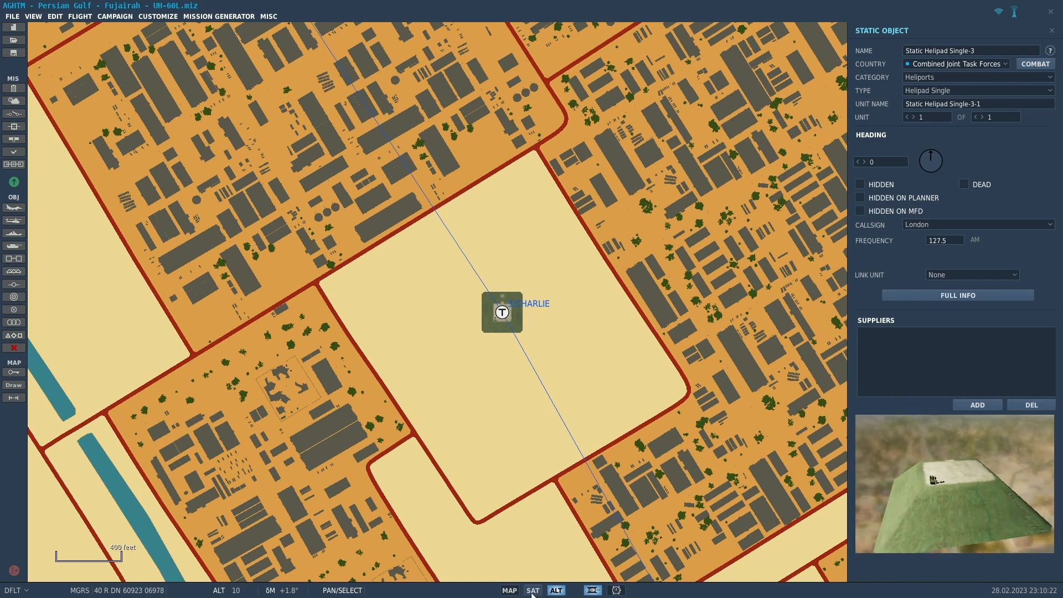
- Shift the CHARLIE helipad toward the northern corner of the empty plot on satellite imagery and set its heading to 325
click(531, 591)
drag(505, 317, 510, 284)
scroll(510, 281, up, 2)
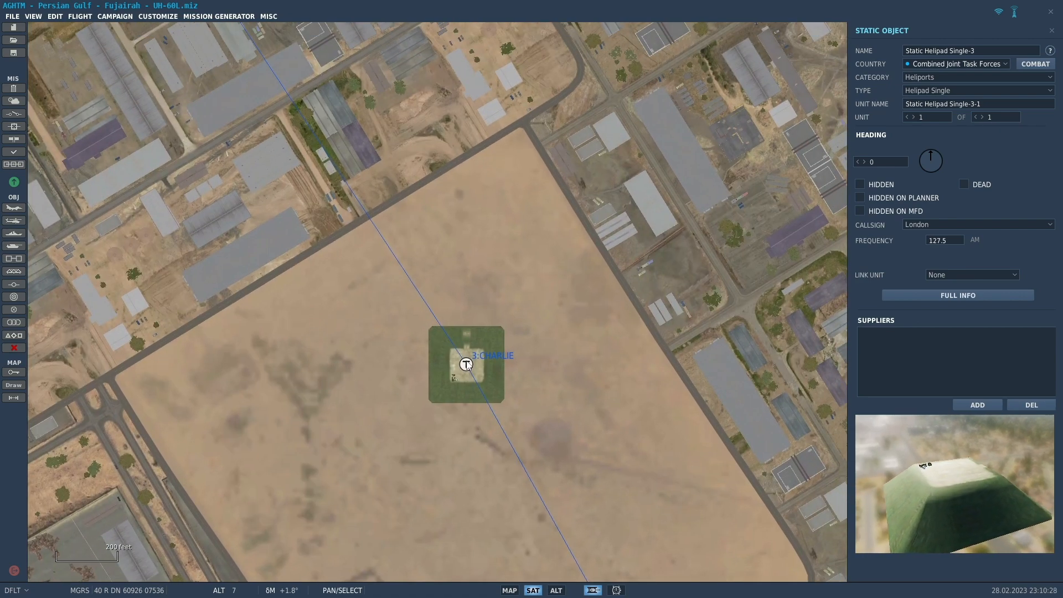
mouse_move(468, 367)
mouse_down()
mouse_move(499, 255)
mouse_move(501, 269)
mouse_up()
drag(923, 152, 927, 157)
- Move Static Helipad Single-4 with its DELTA waypoint from the inland desert to the empty rectangular plot within Sohar, using the altitude map
scroll(523, 453, down, 10)
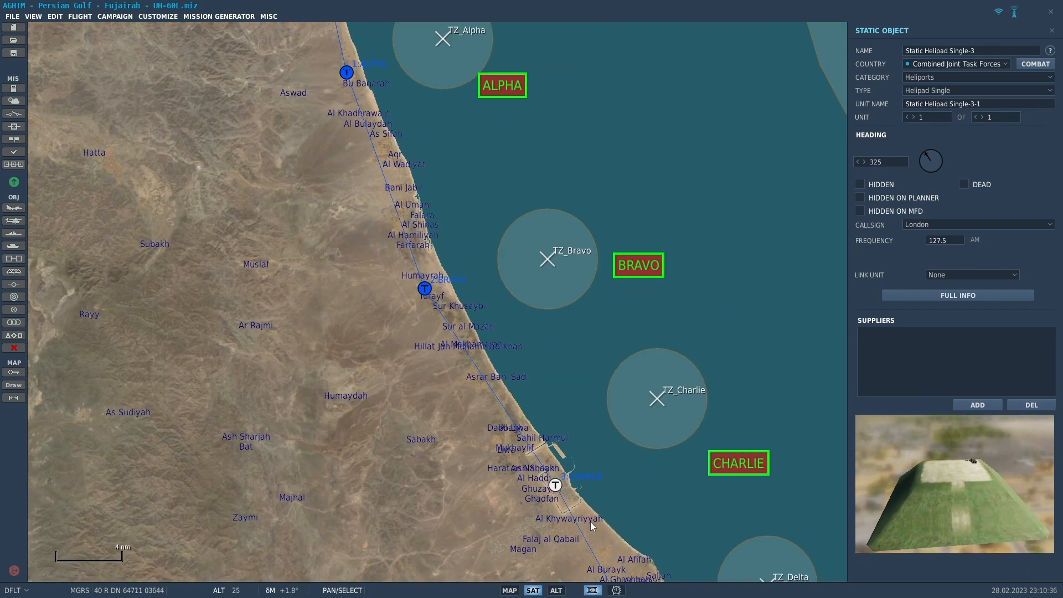
drag(590, 521, 322, 114)
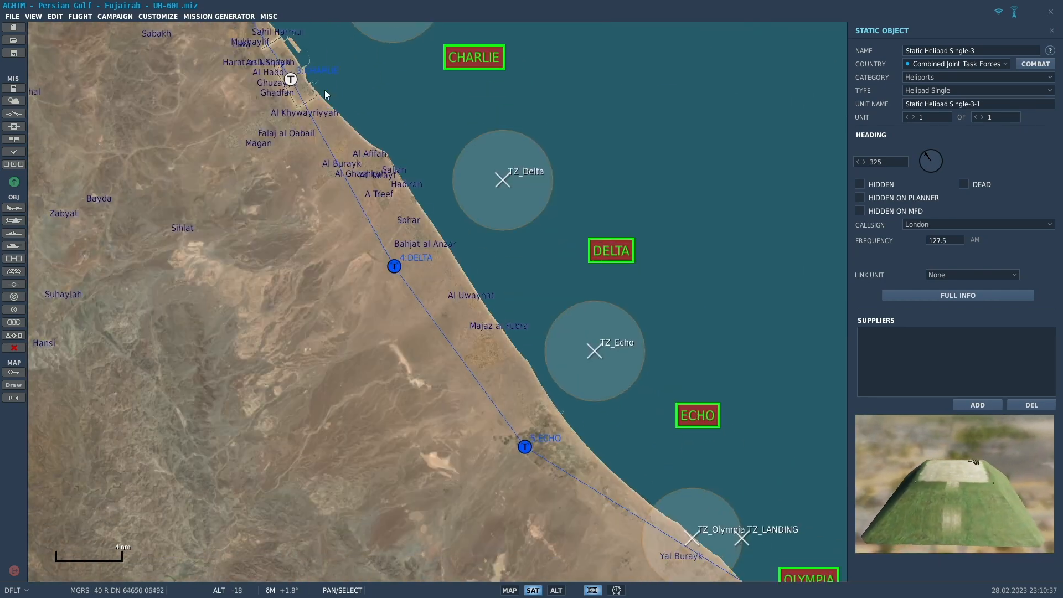
click(393, 266)
scroll(394, 266, up, 1)
scroll(397, 268, up, 2)
click(382, 265)
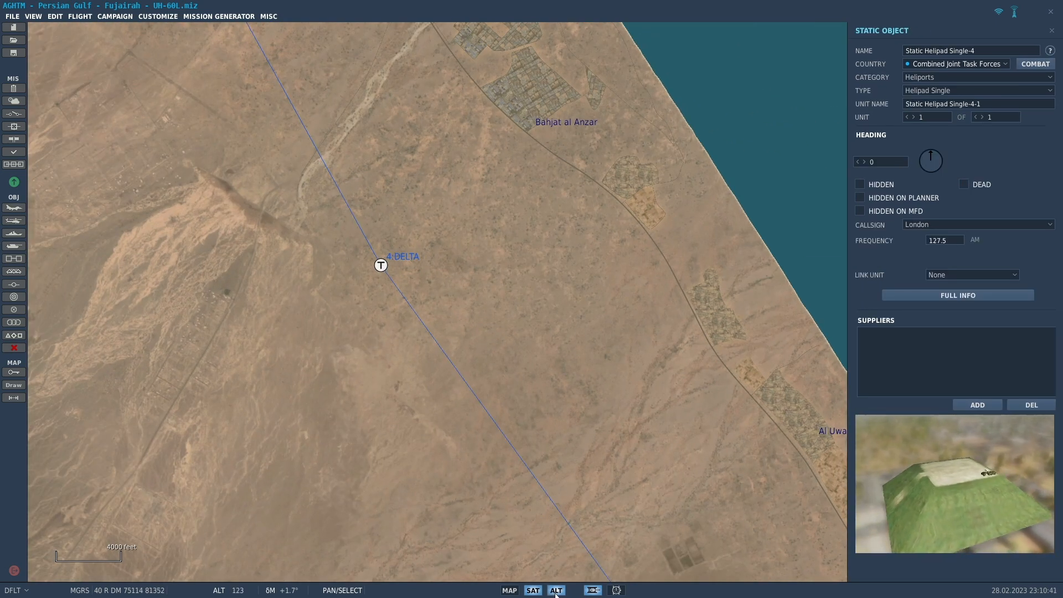
click(556, 590)
drag(535, 313, 412, 449)
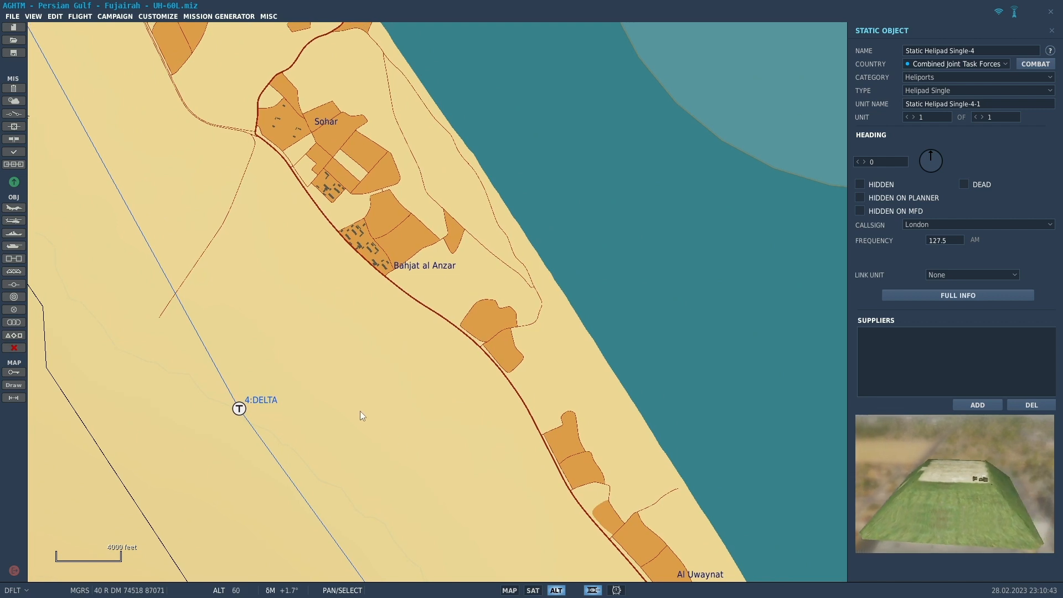
drag(238, 409, 349, 165)
drag(356, 219, 496, 393)
scroll(496, 393, down, 2)
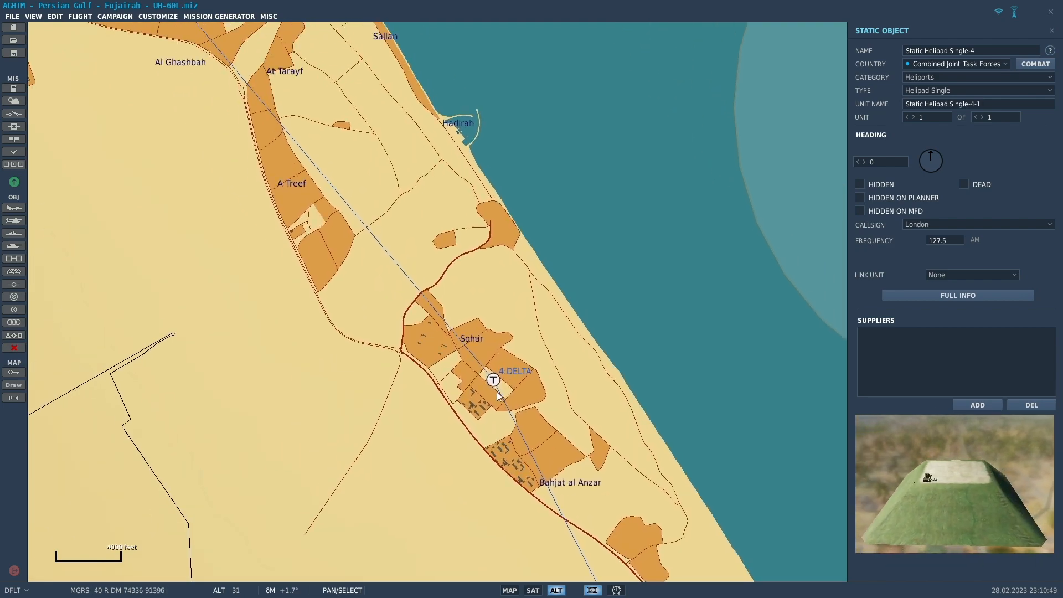
scroll(497, 389, up, 6)
scroll(480, 385, up, 1)
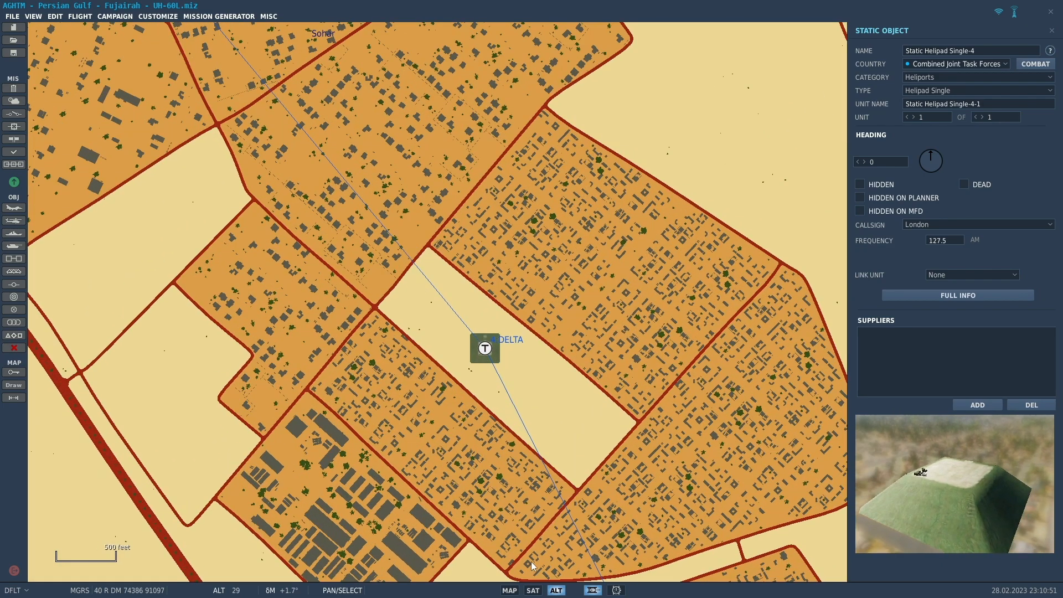
- Shift the DELTA helipad toward the northwestern end of the plot on satellite imagery and set its heading to 310
click(533, 590)
drag(489, 355, 449, 325)
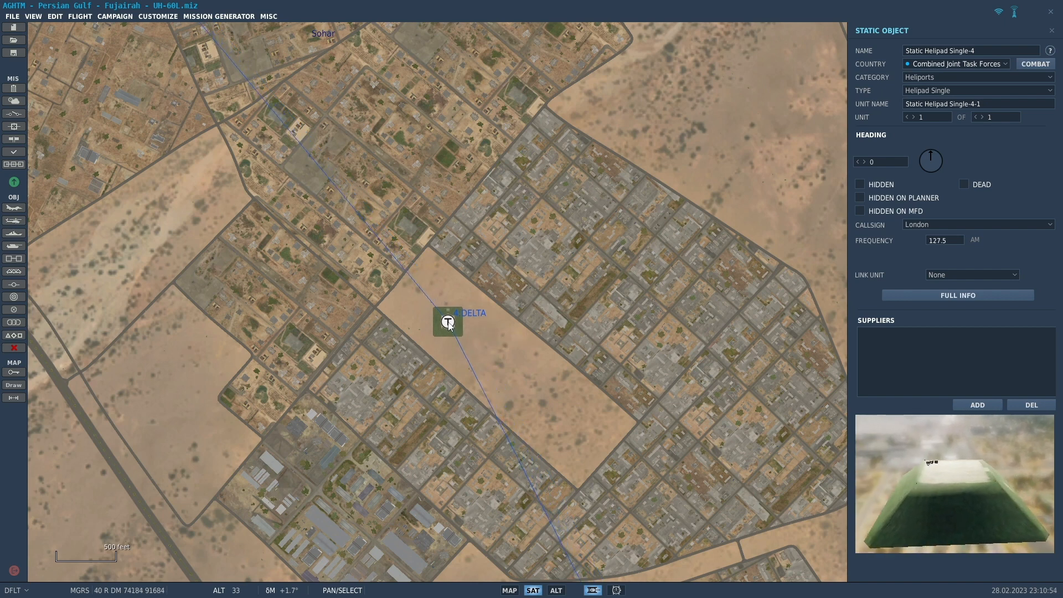
click(928, 158)
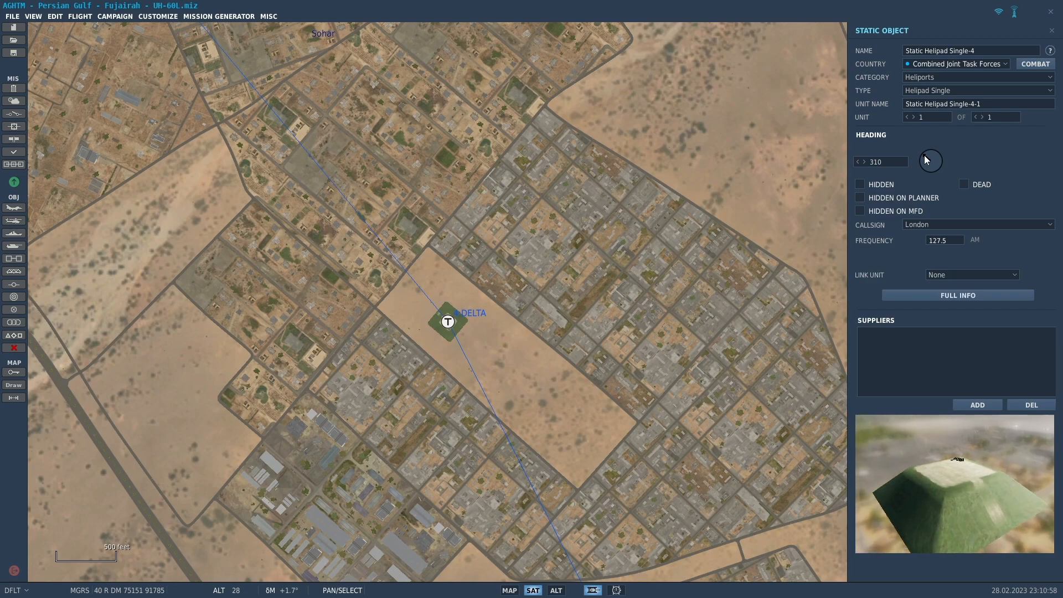
- Move Static Helipad Single-5 with its ECHO waypoint north to the open ground between two settlement blocks east of the highway, using the altitude map
scroll(599, 322, down, 8)
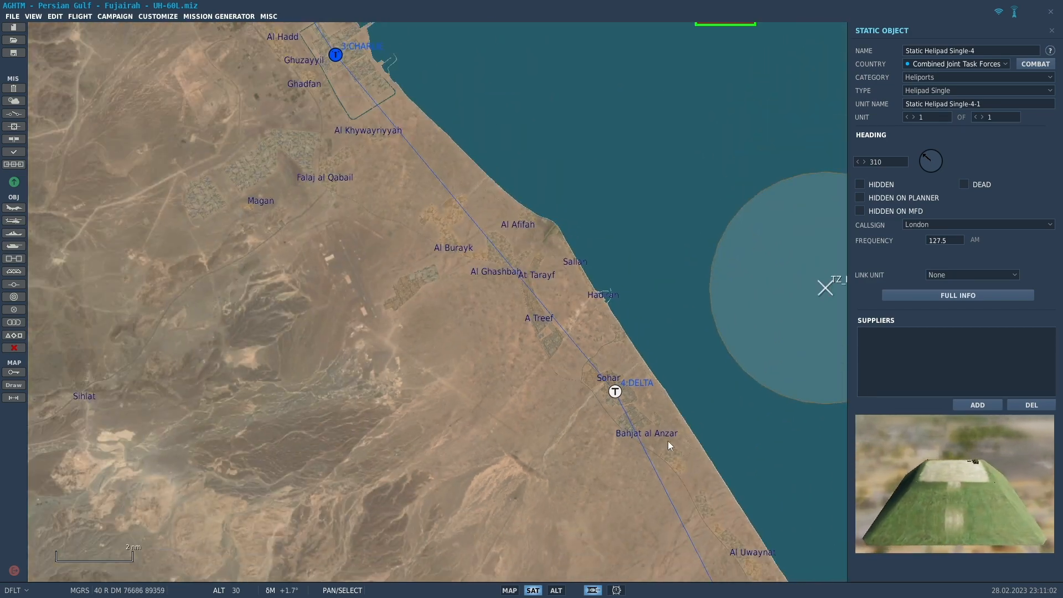
drag(667, 440, 360, 85)
drag(510, 431, 383, 207)
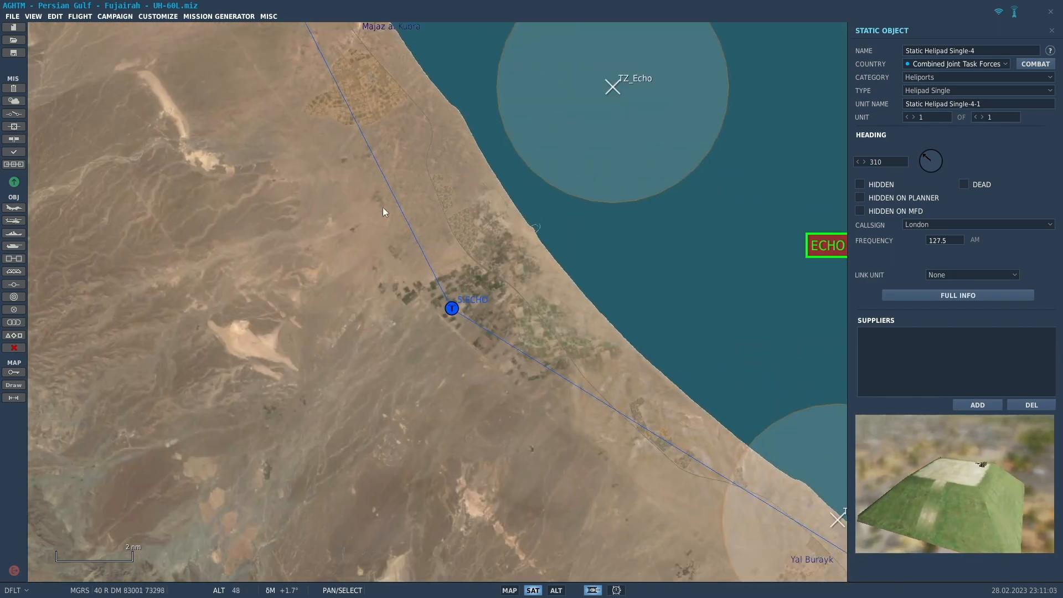
scroll(453, 303, up, 3)
scroll(460, 314, up, 3)
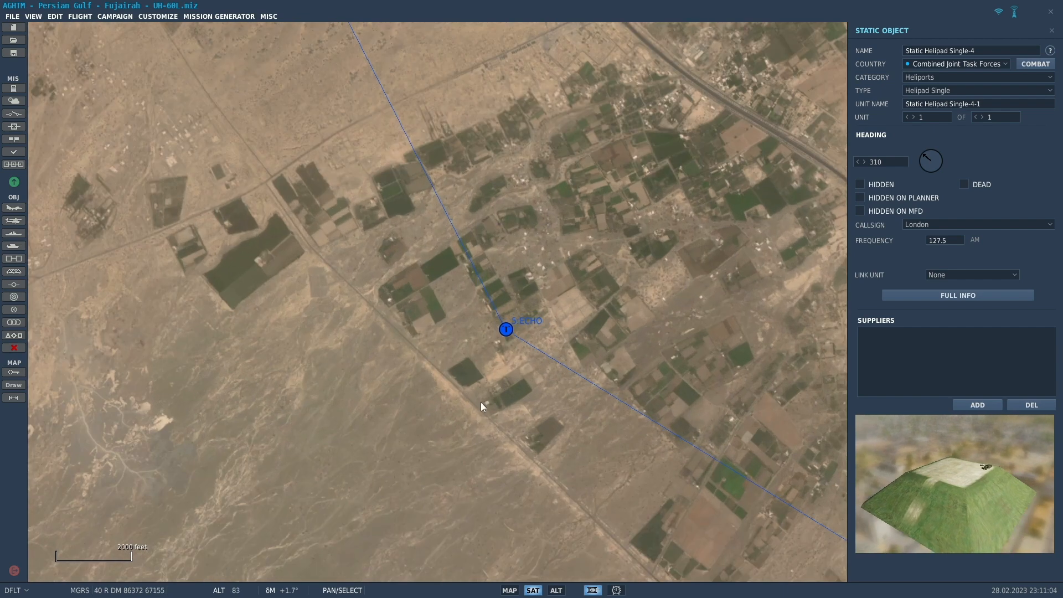
click(556, 590)
scroll(542, 361, down, 3)
click(531, 356)
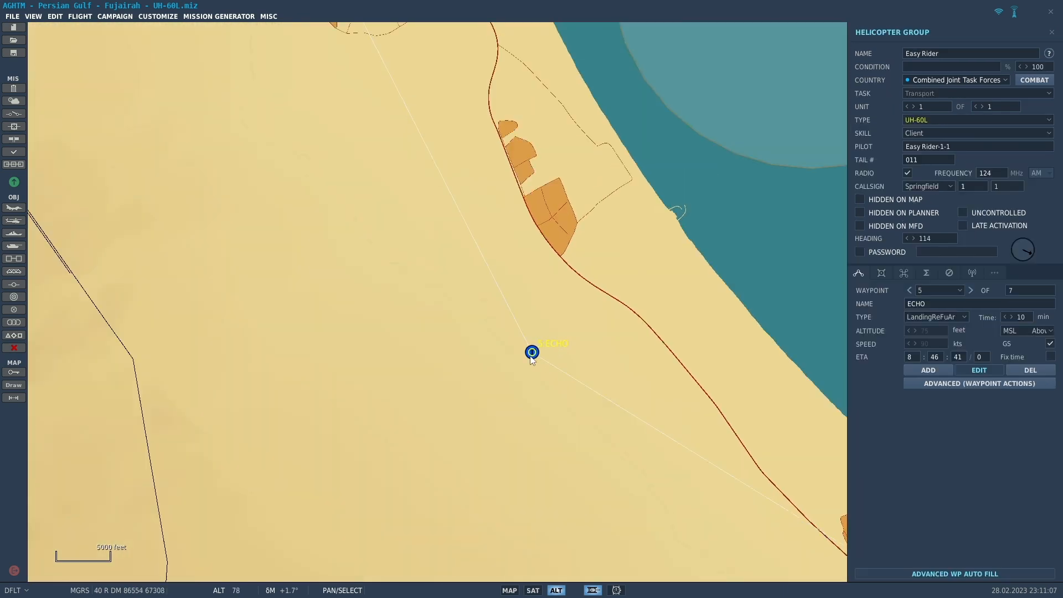
click(531, 355)
drag(532, 353, 532, 185)
scroll(532, 184, up, 5)
drag(523, 228, 529, 383)
scroll(567, 377, up, 3)
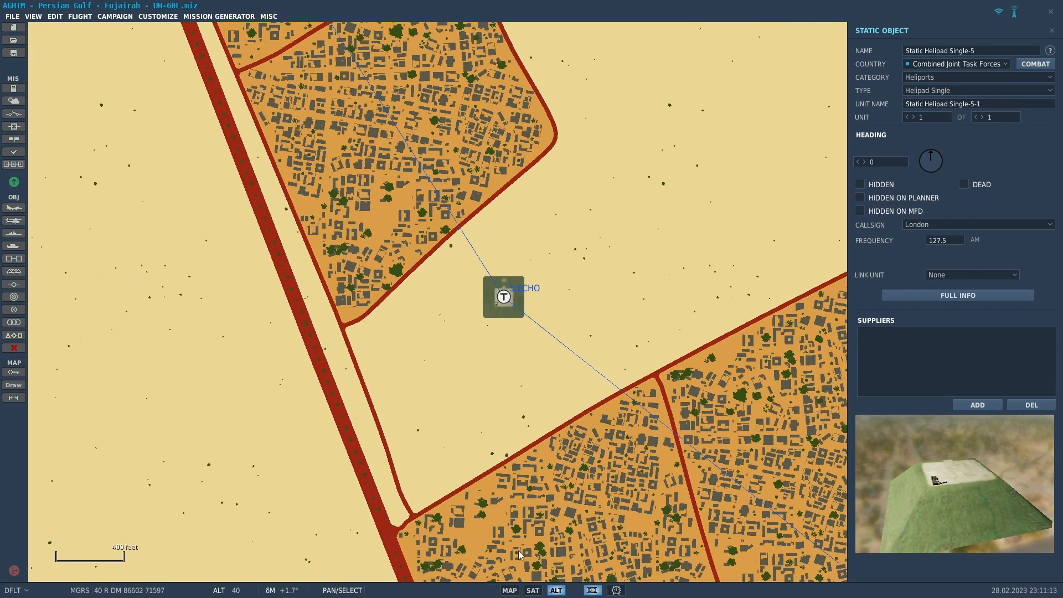
- Shift the ECHO helipad to the open ground's southwestern corner near the highway on satellite imagery and set its heading to 330
click(532, 590)
drag(505, 299, 429, 470)
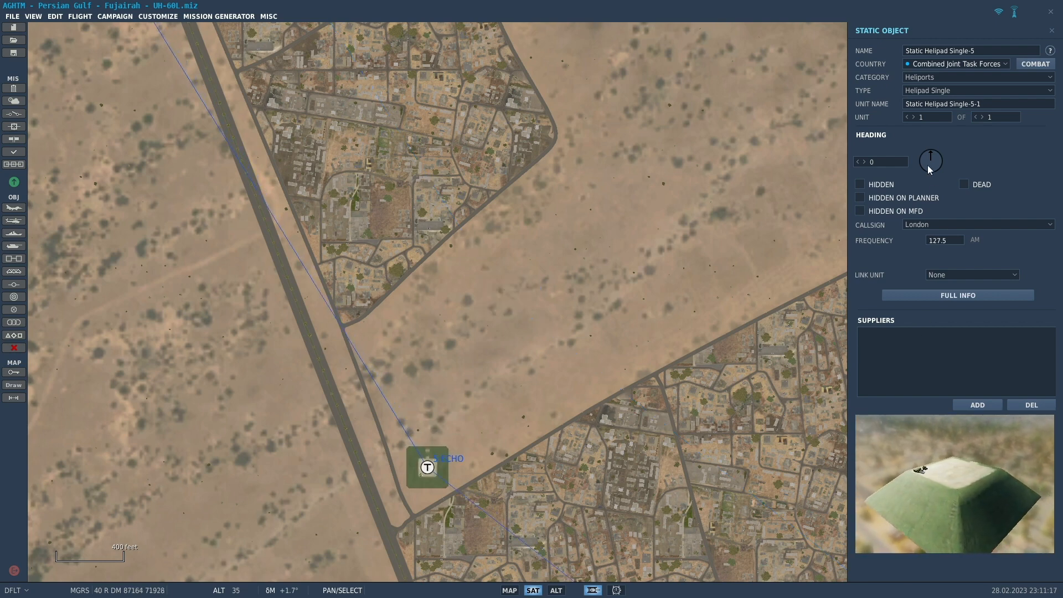
click(926, 151)
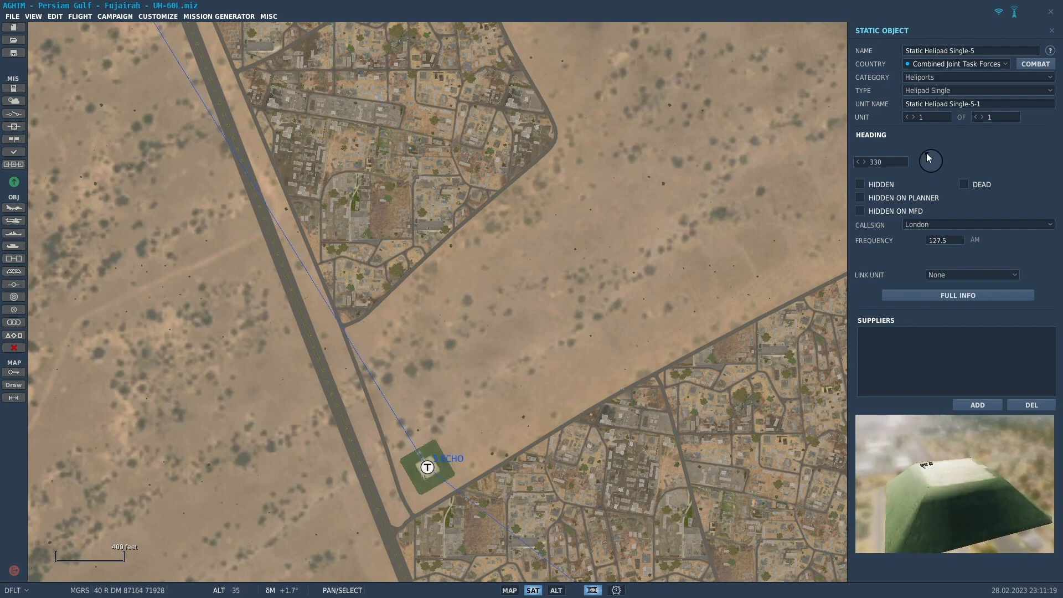
scroll(622, 415, down, 8)
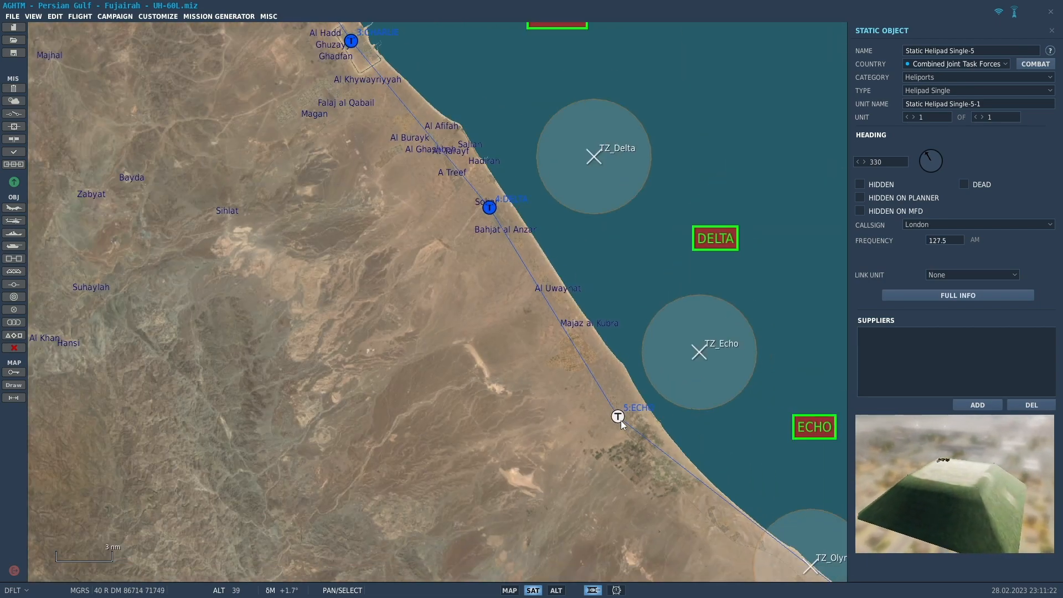
- Inspect the Olympia ship beside the breakwater, clear the helipad selection, and review the entire route down the coast from Fujairah
drag(620, 420, 475, 324)
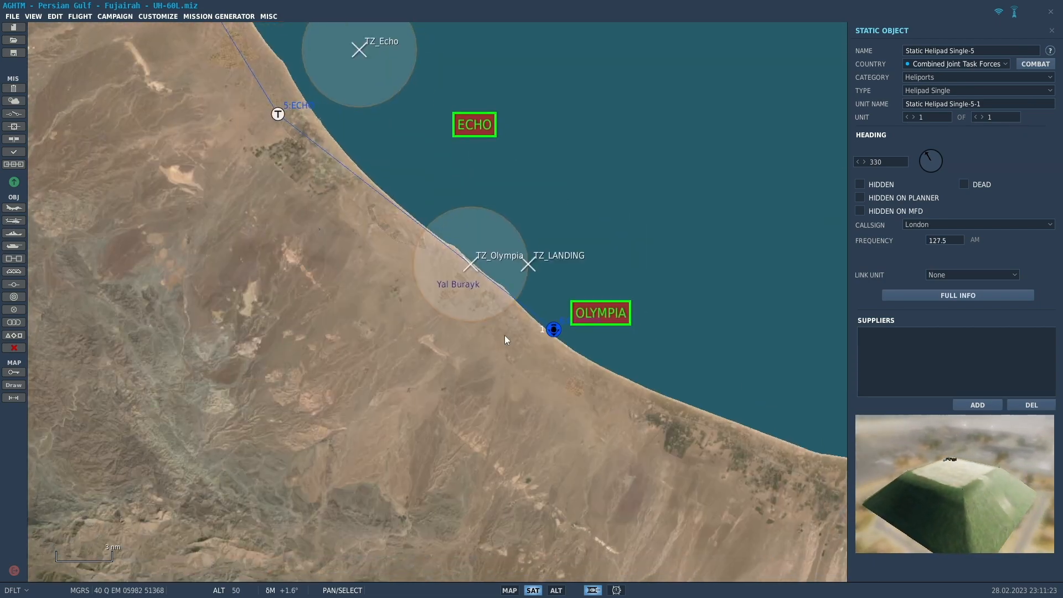
scroll(549, 334, up, 3)
scroll(551, 334, up, 8)
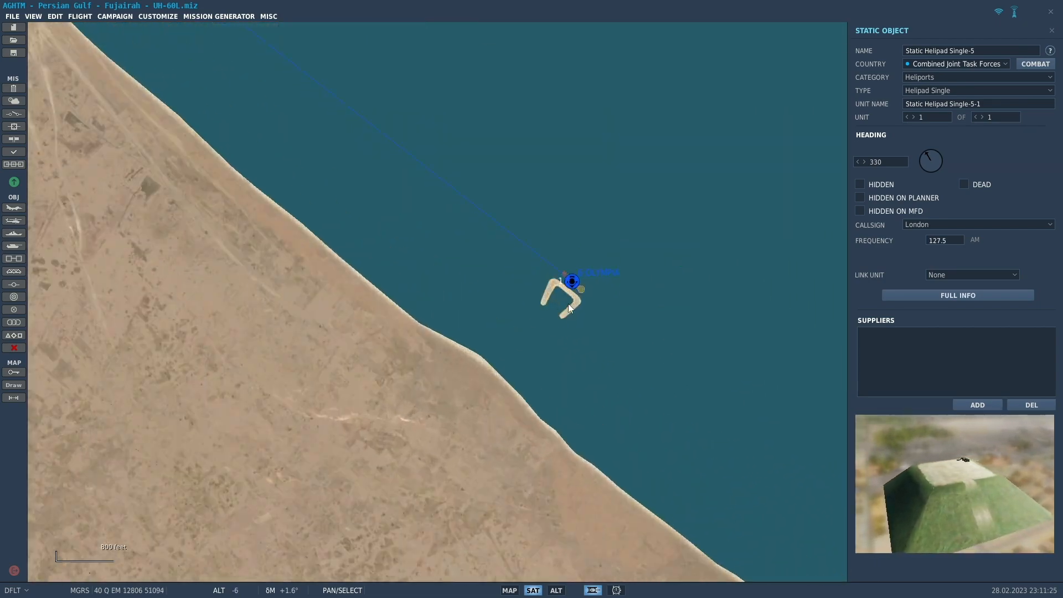
scroll(576, 280, down, 10)
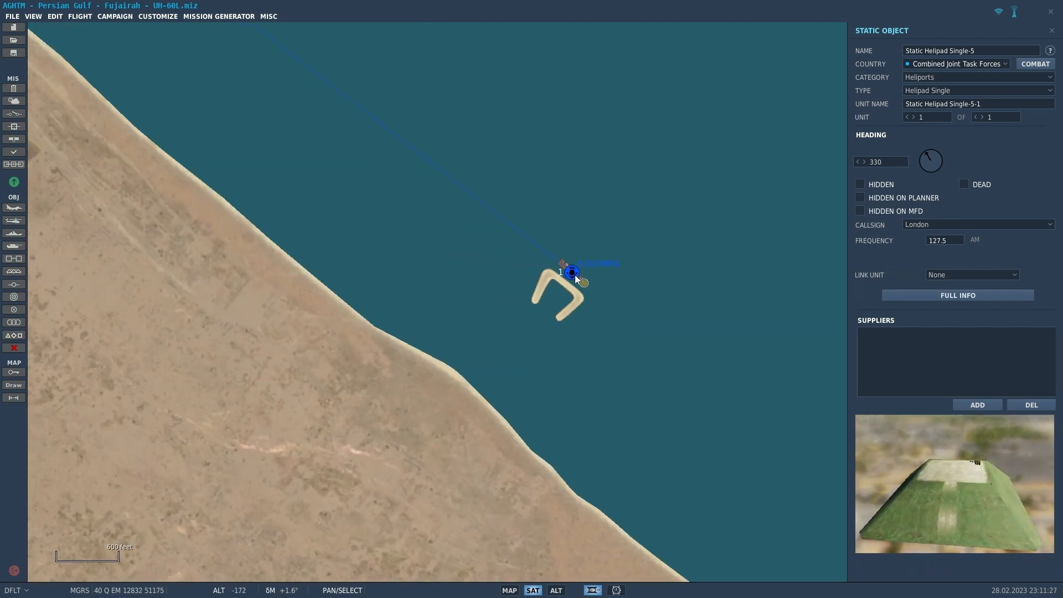
scroll(555, 280, down, 3)
scroll(159, 217, down, 4)
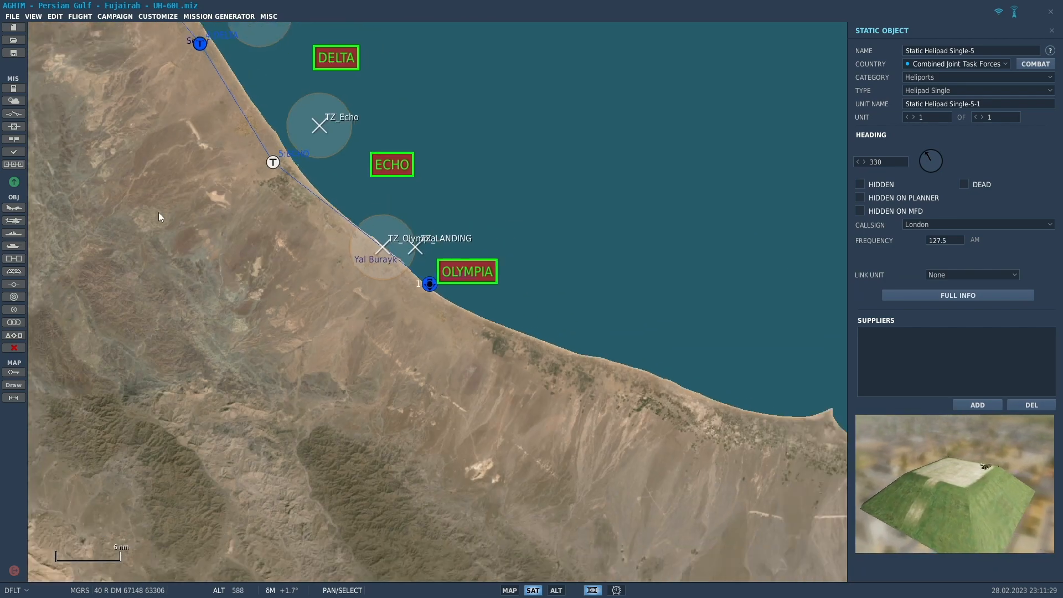
drag(160, 217, 498, 472)
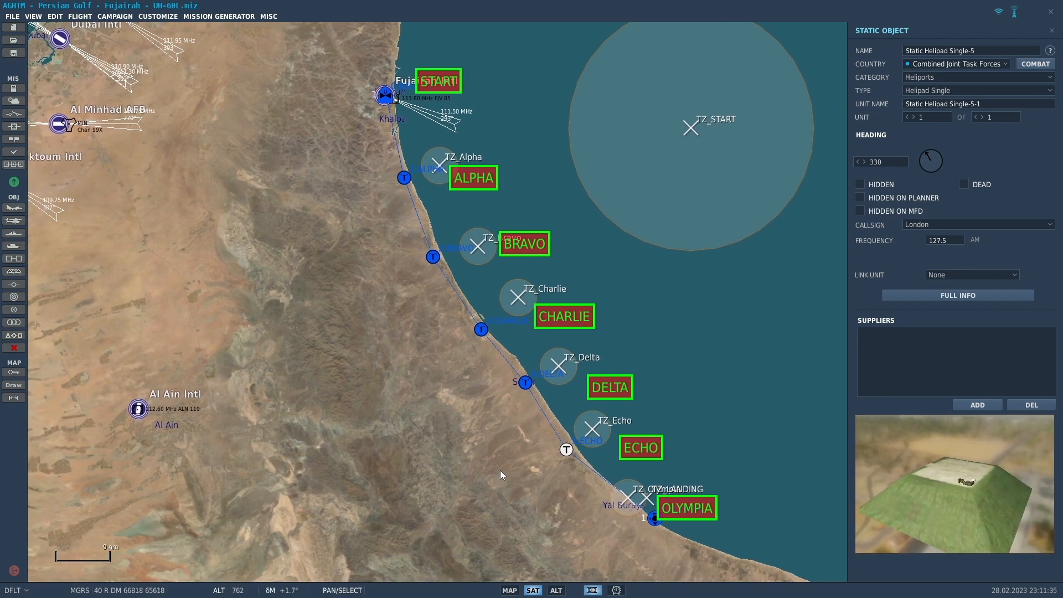
click(426, 365)
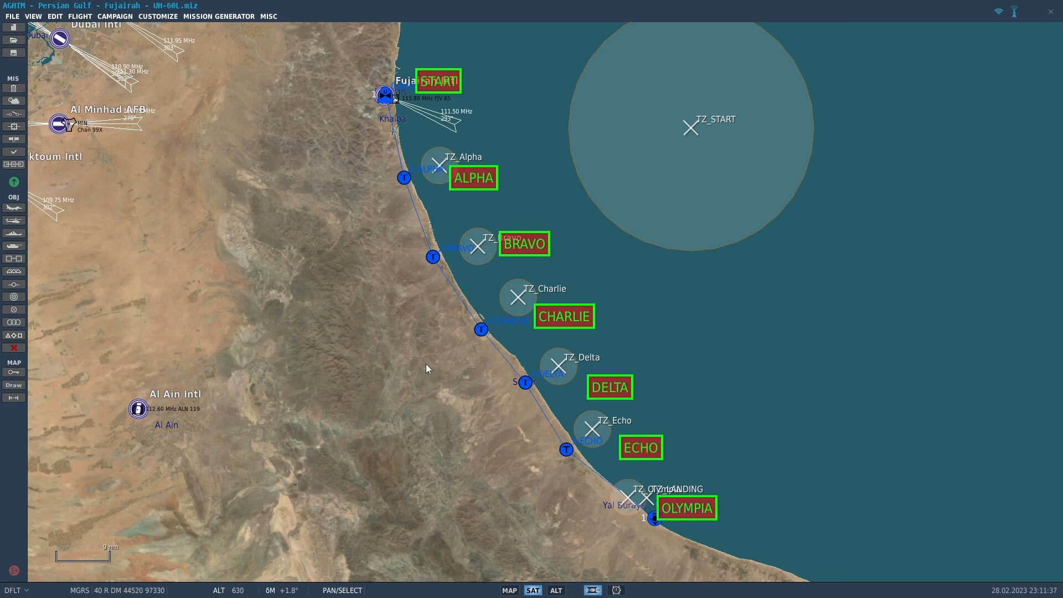
scroll(427, 367, up, 1)
mouse_move(422, 369)
mouse_down()
mouse_move(420, 388)
mouse_move(414, 382)
mouse_up()
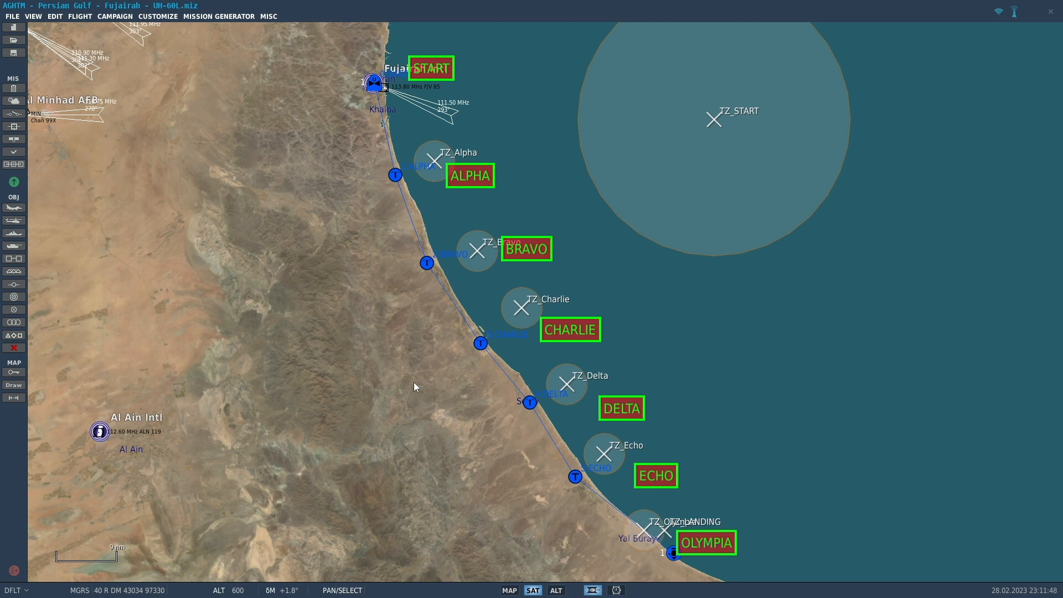
- Save the changed mission and launch it for a test, passing through the briefing and the role choice
key(ctrl+f)
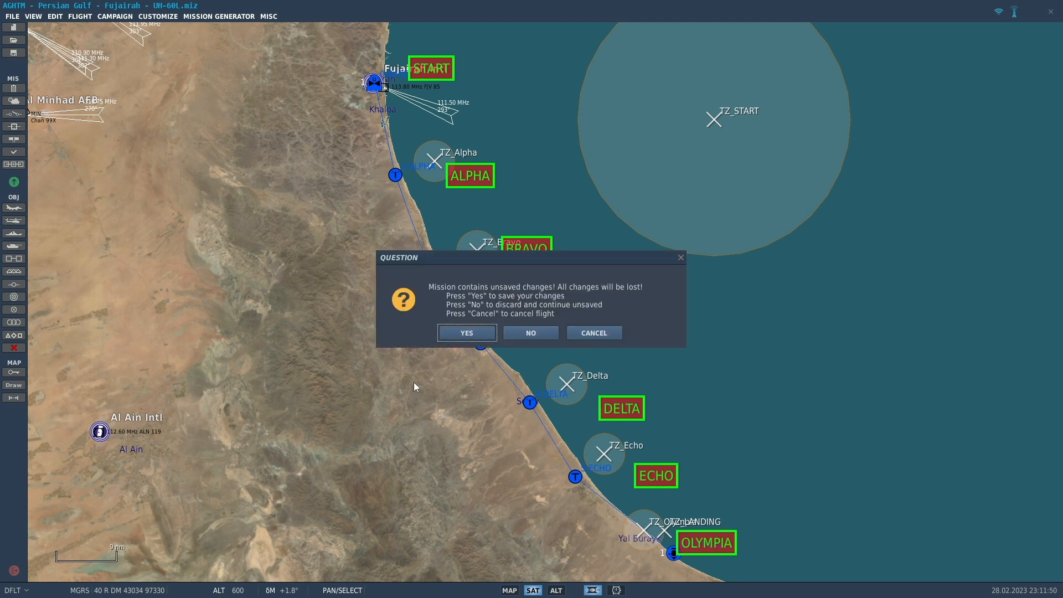
click(480, 333)
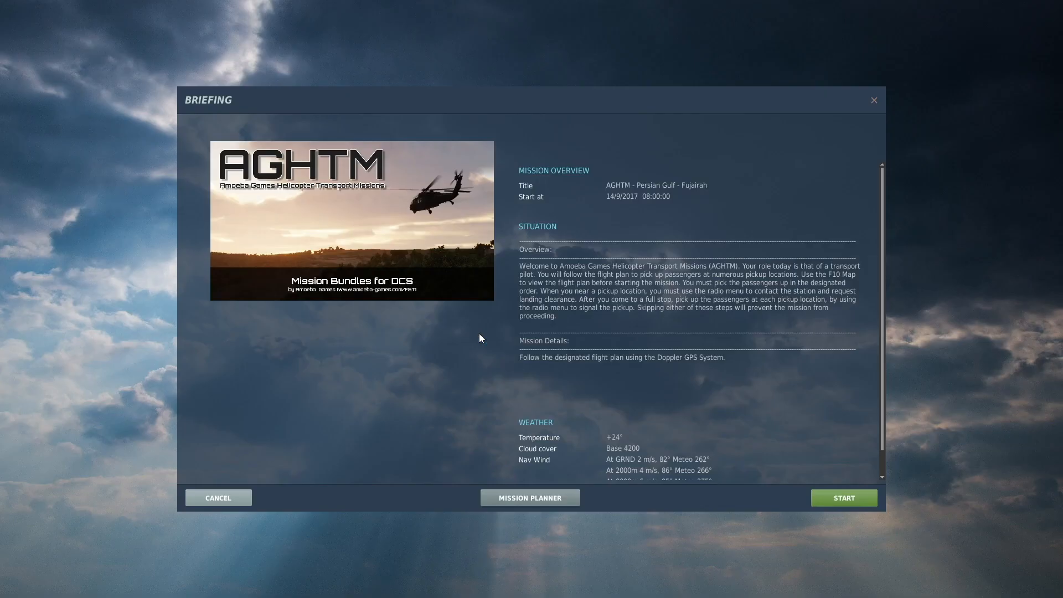
click(818, 496)
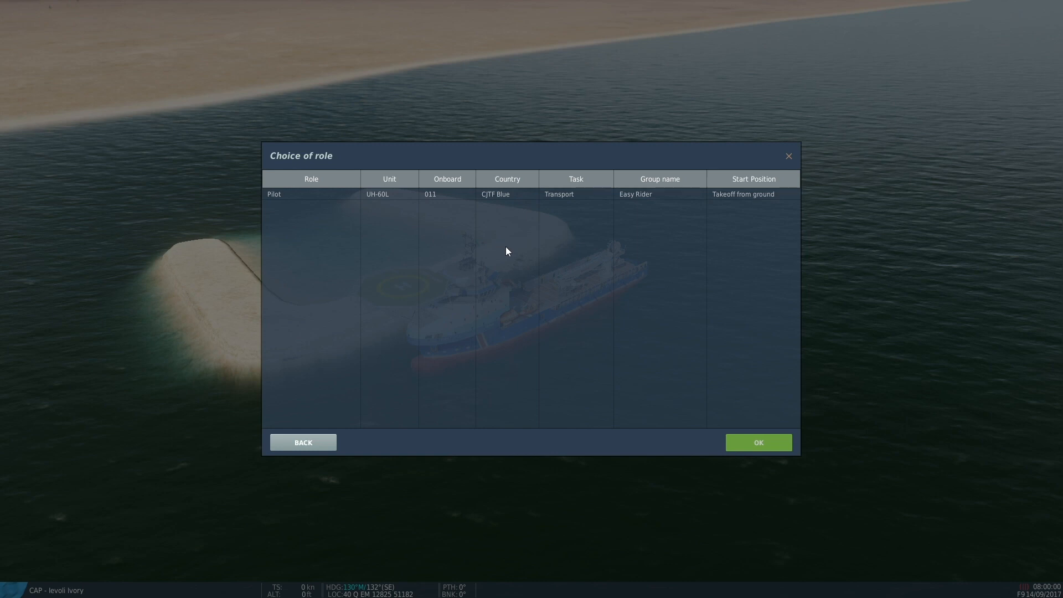
key(Return)
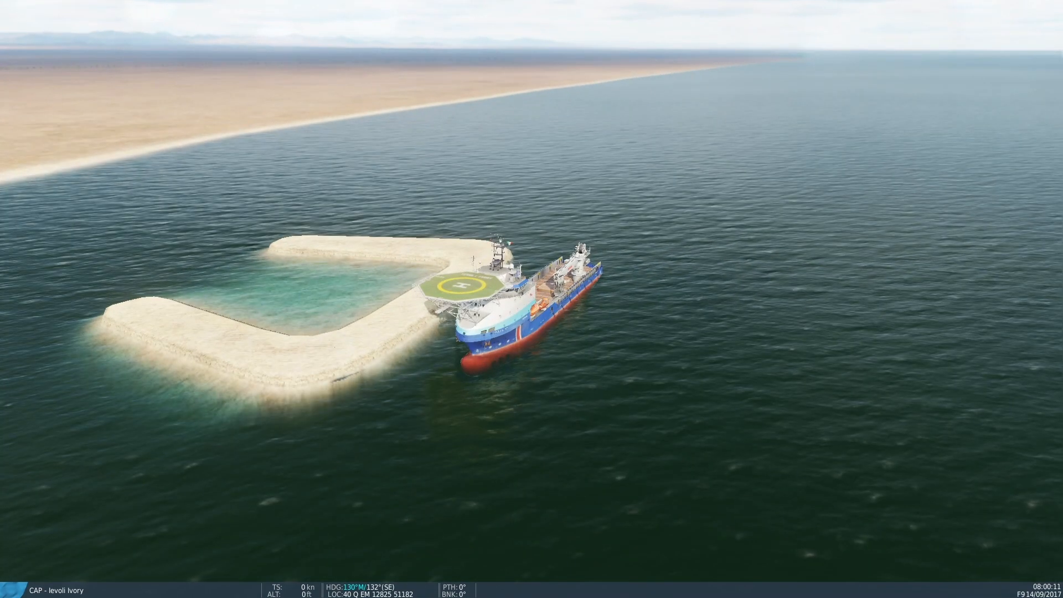
- Locate the ALPHA helipad on the in-mission map and inspect its placement and surroundings in the 3D view
key(F10)
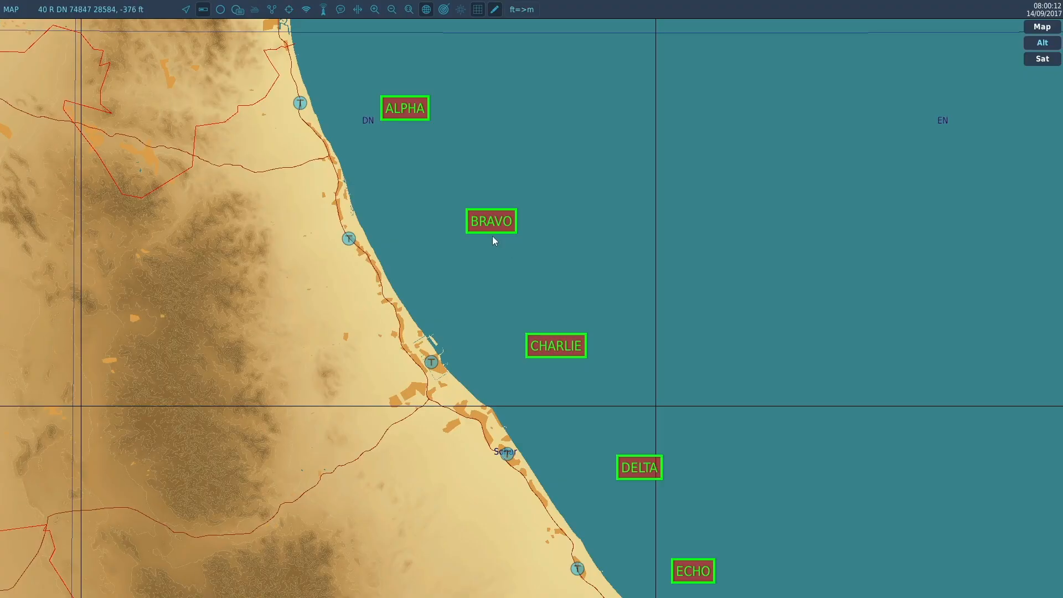
click(300, 106)
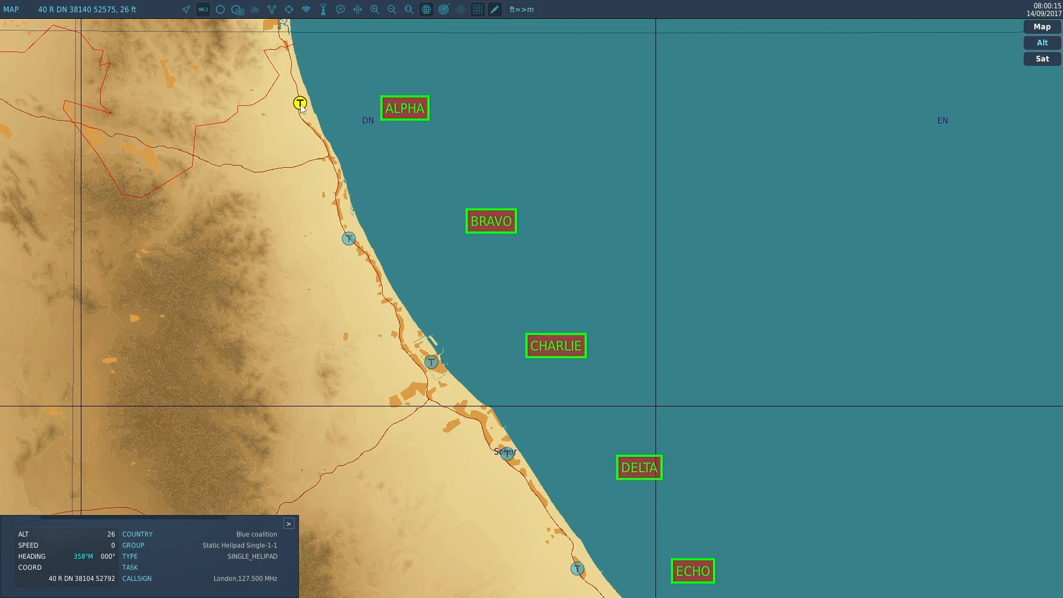
key(F12)
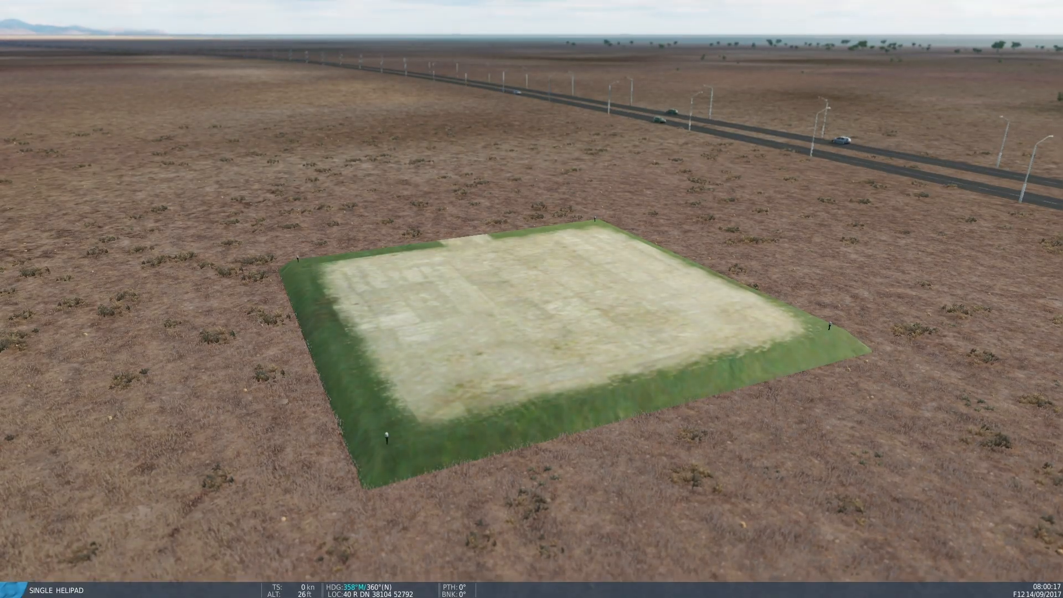
scroll(531, 299, down, 5)
right_drag(531, 299, 447, 308)
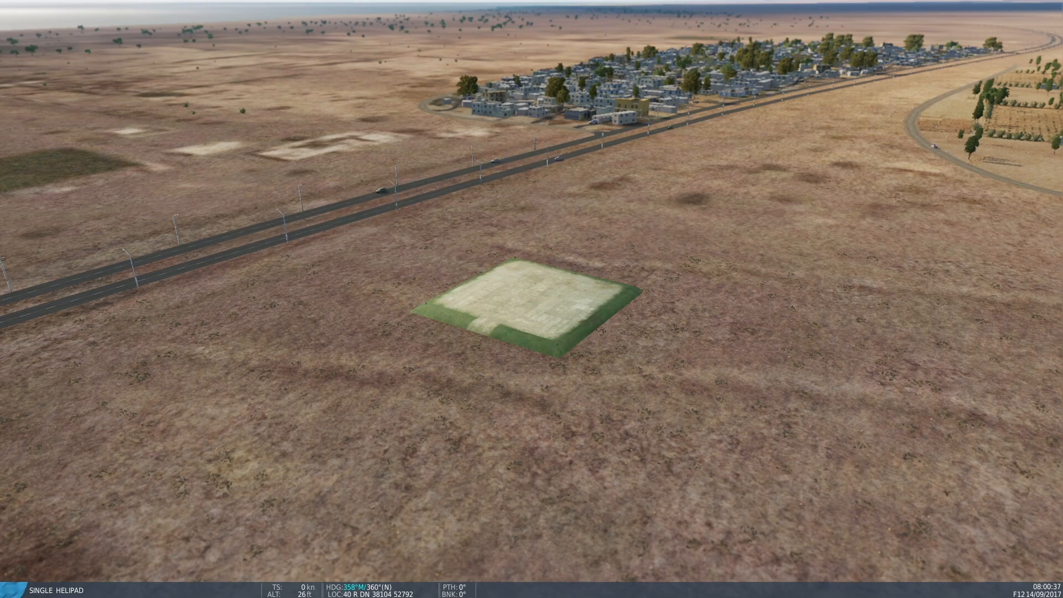
- Select the BRAVO helipad on the in-mission map and inspect its position near the road junction in 3D
key(m)
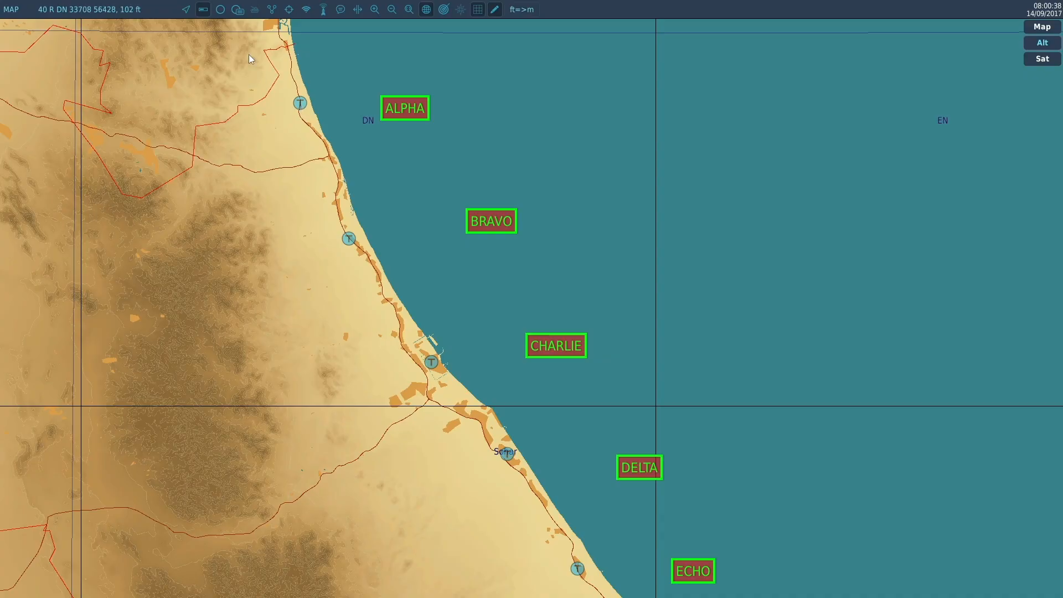
click(348, 240)
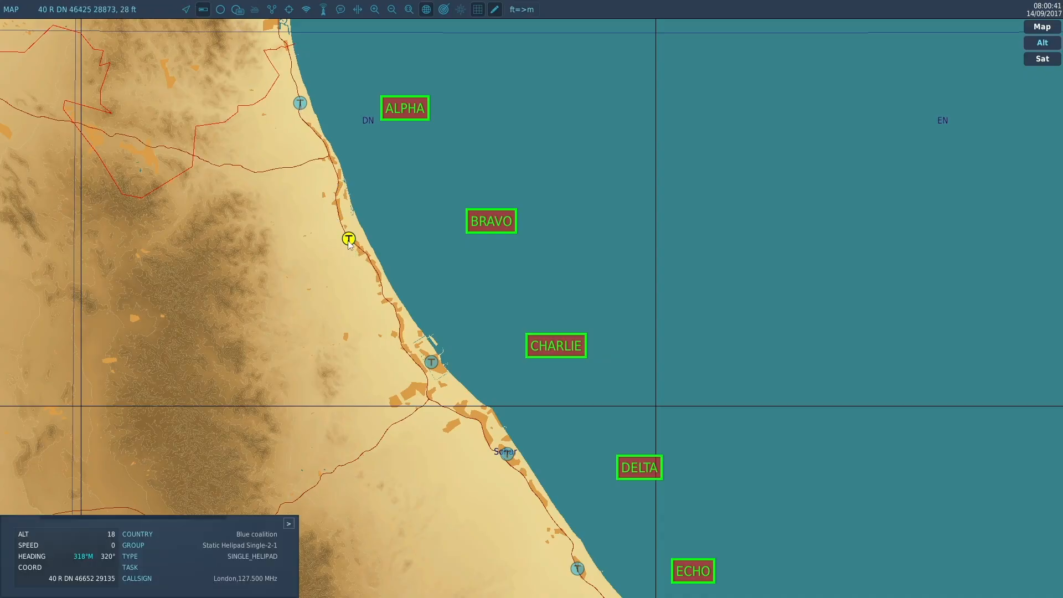
key(F12)
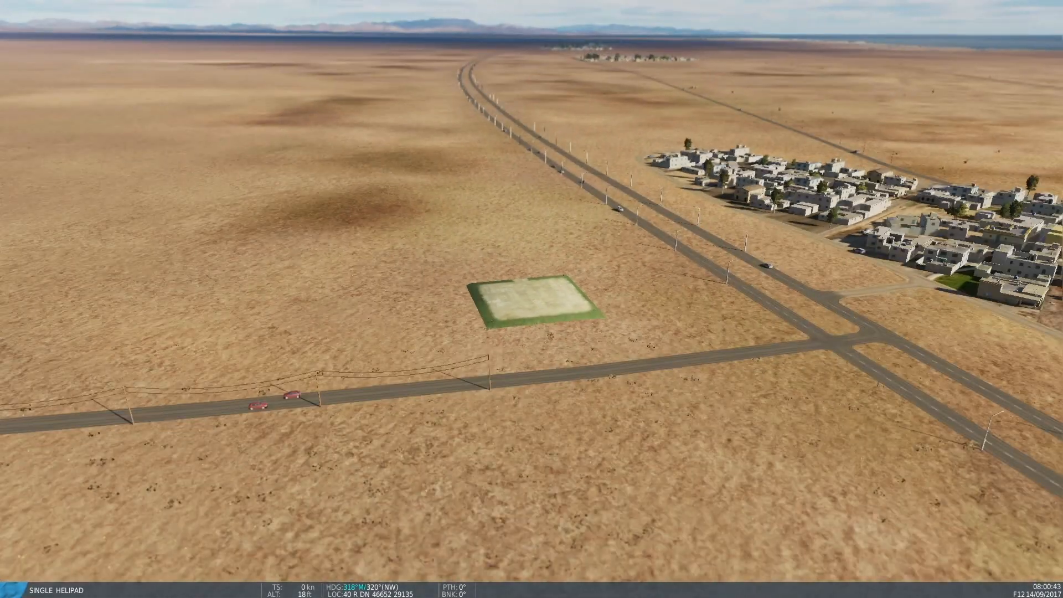
scroll(531, 299, down, 3)
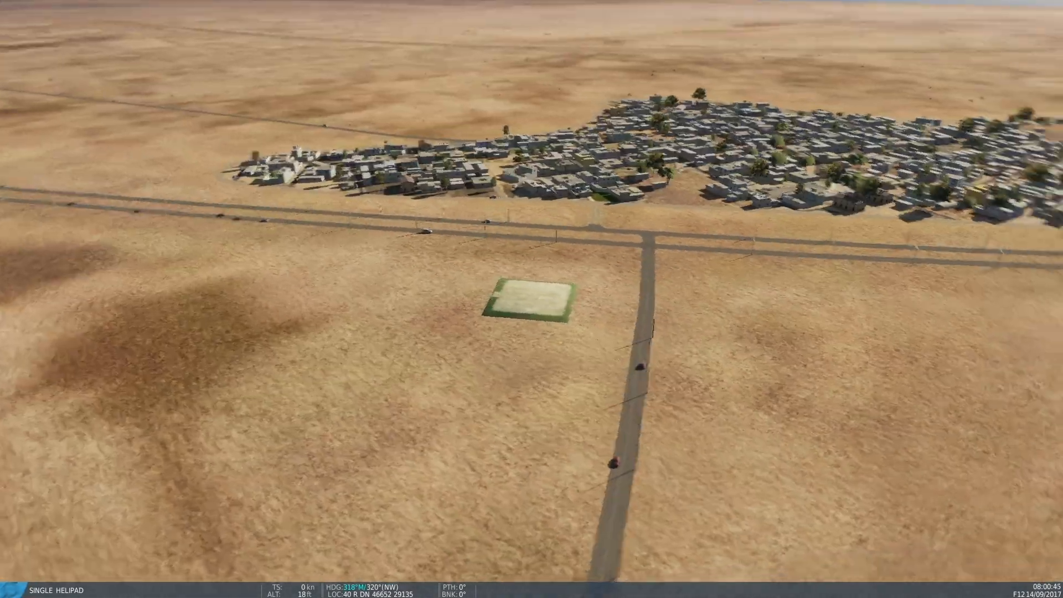
scroll(531, 299, up, 2)
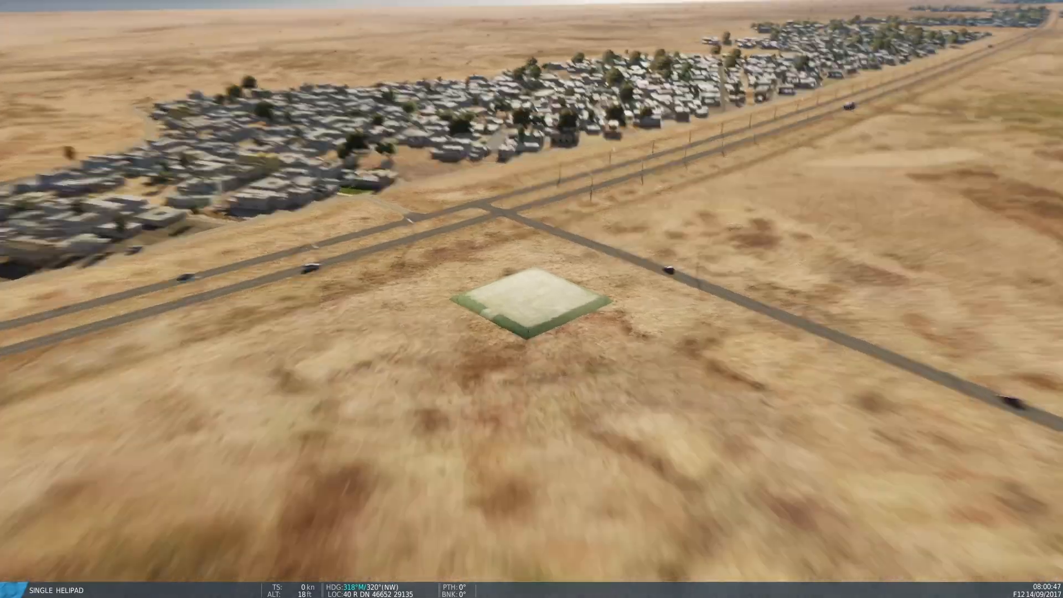
- Select the CHARLIE helipad on the in-mission map and inspect its position beside the industrial area in 3D
key(F10)
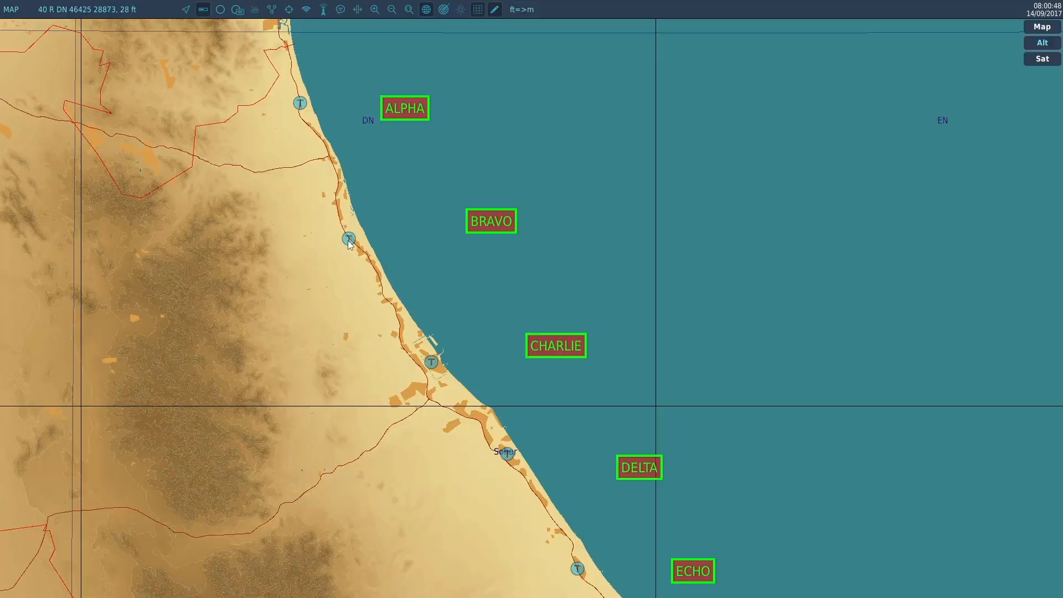
click(432, 363)
key(F12)
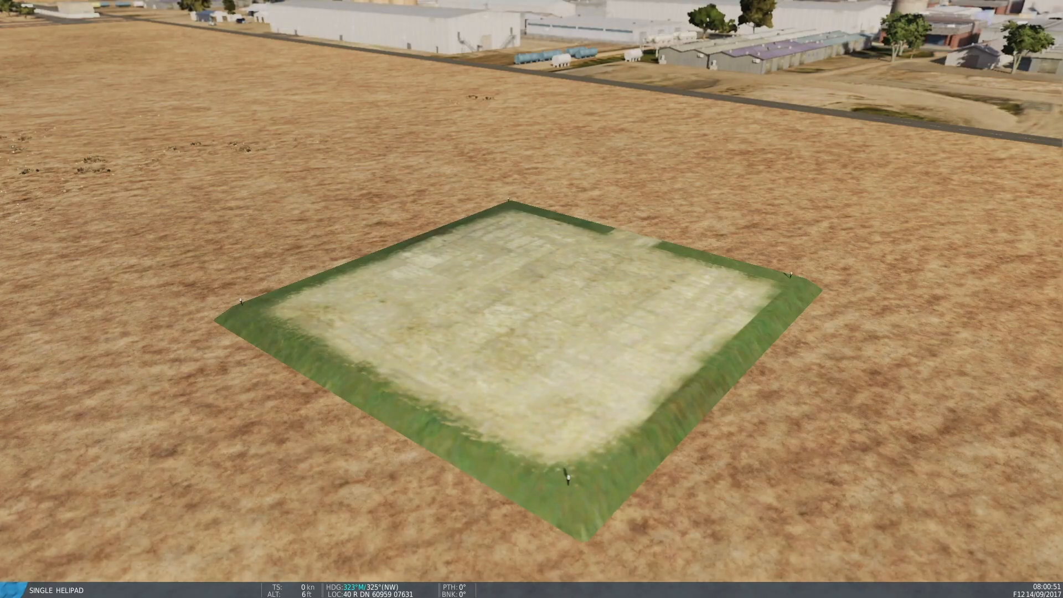
scroll(532, 299, down, 10)
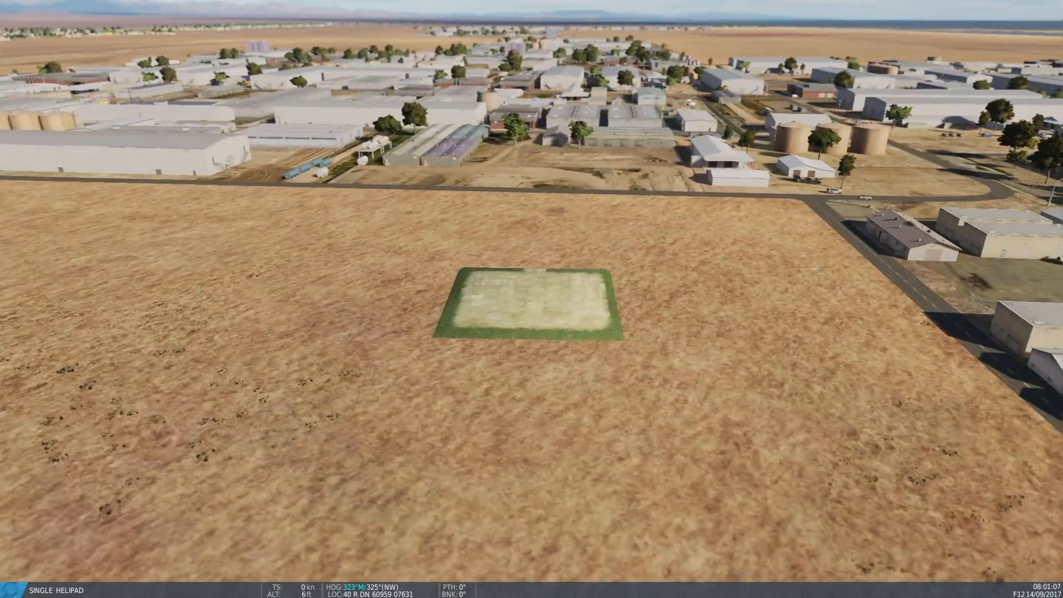
- Select the DELTA helipad in Sohar on the in-mission map and inspect its position within the empty plot in 3D
key(F10)
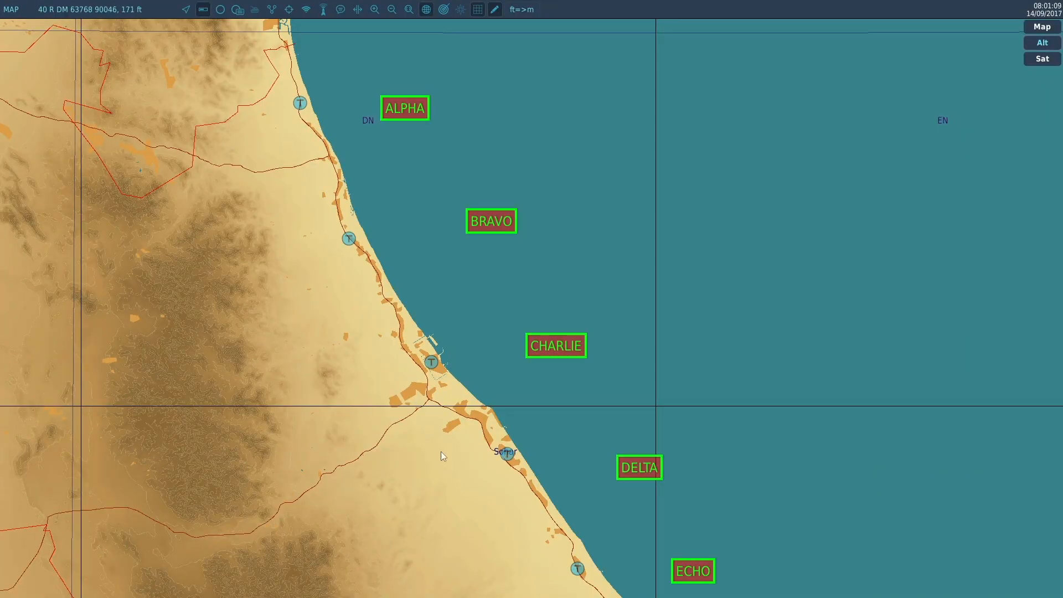
click(507, 455)
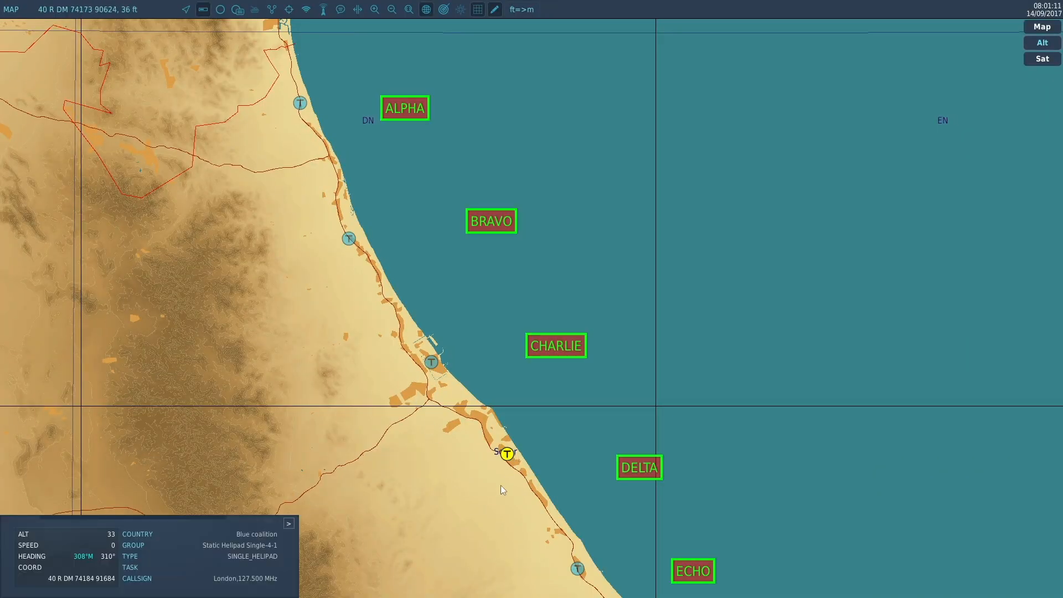
drag(460, 483, 328, 195)
key(F12)
scroll(336, 198, down, 10)
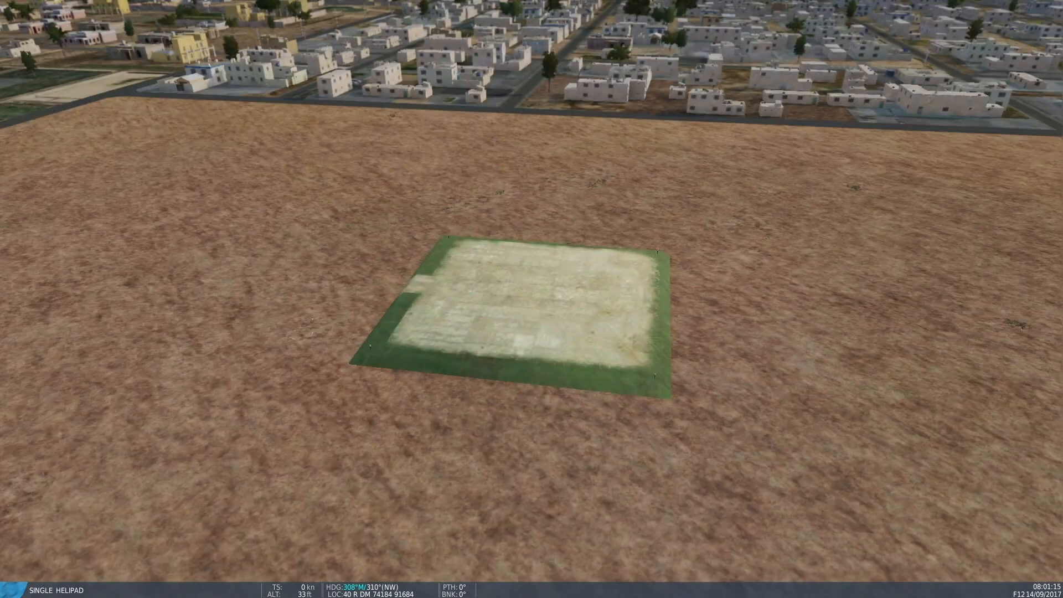
scroll(531, 299, down, 1)
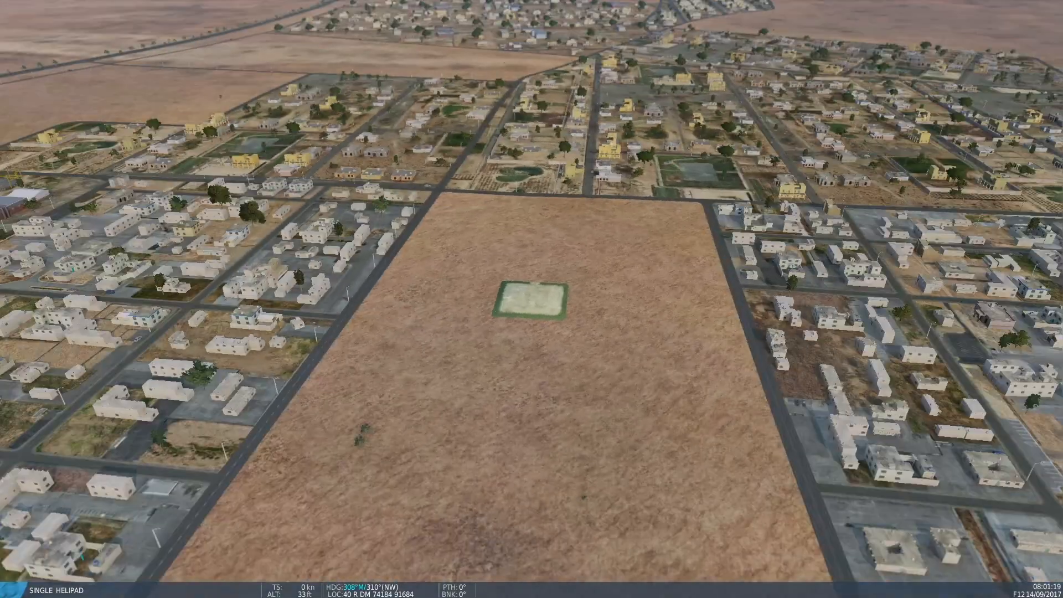
- Select the ECHO helipad on the in-mission map and inspect its position near the highway and settlement in 3D
key(F10)
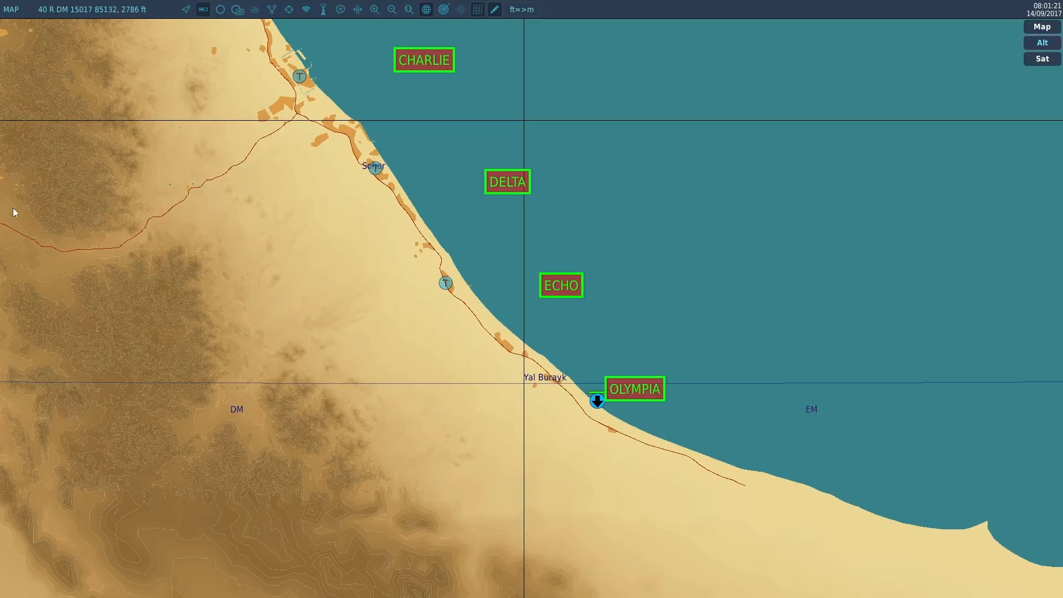
click(446, 285)
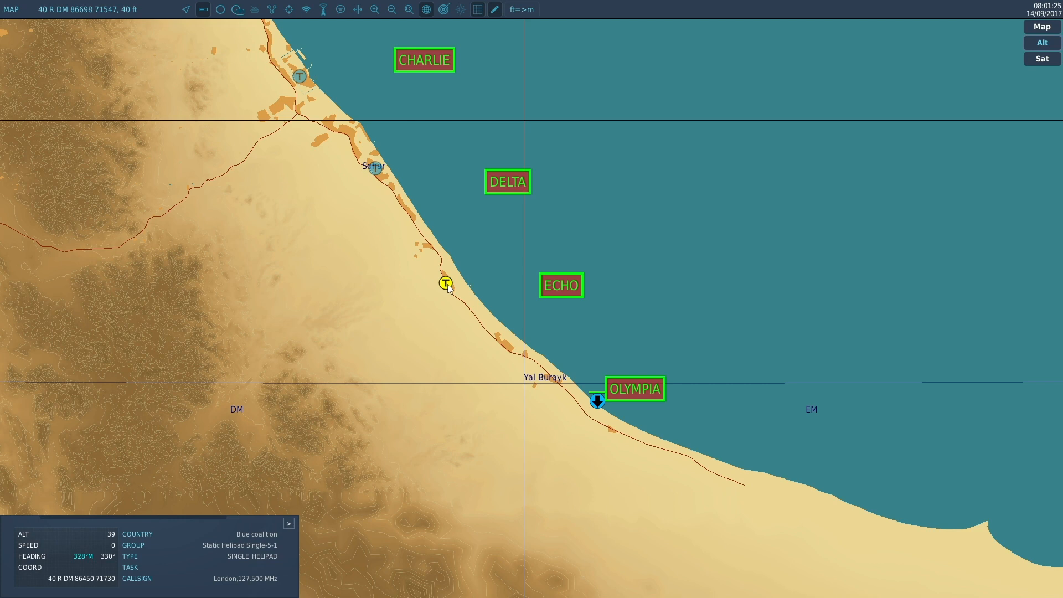
key(F12)
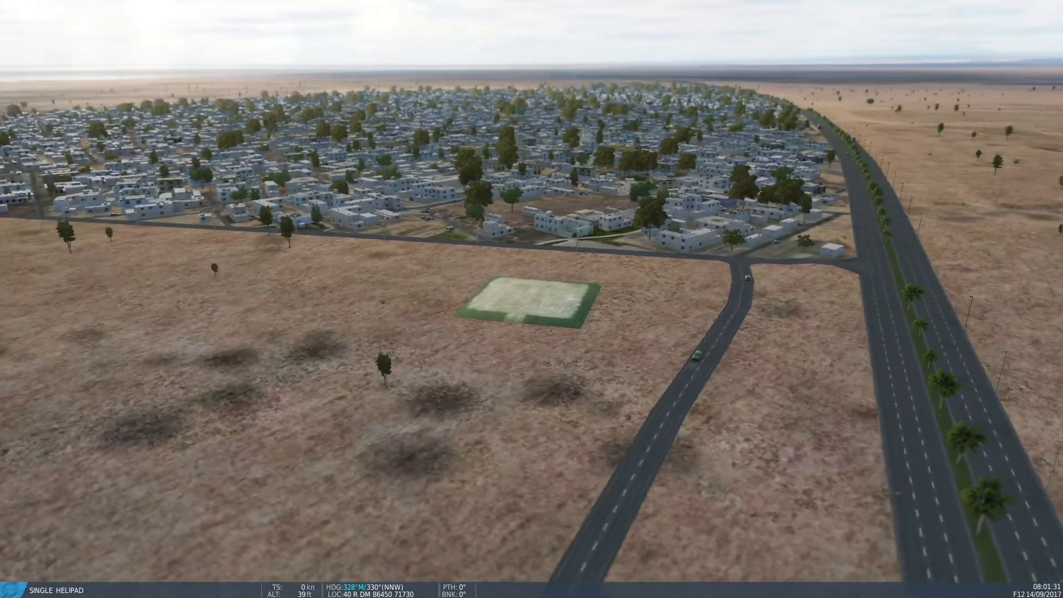
- Review the complete line of labels and helipads from START to OLYMPIA on the in-mission map
key(F10)
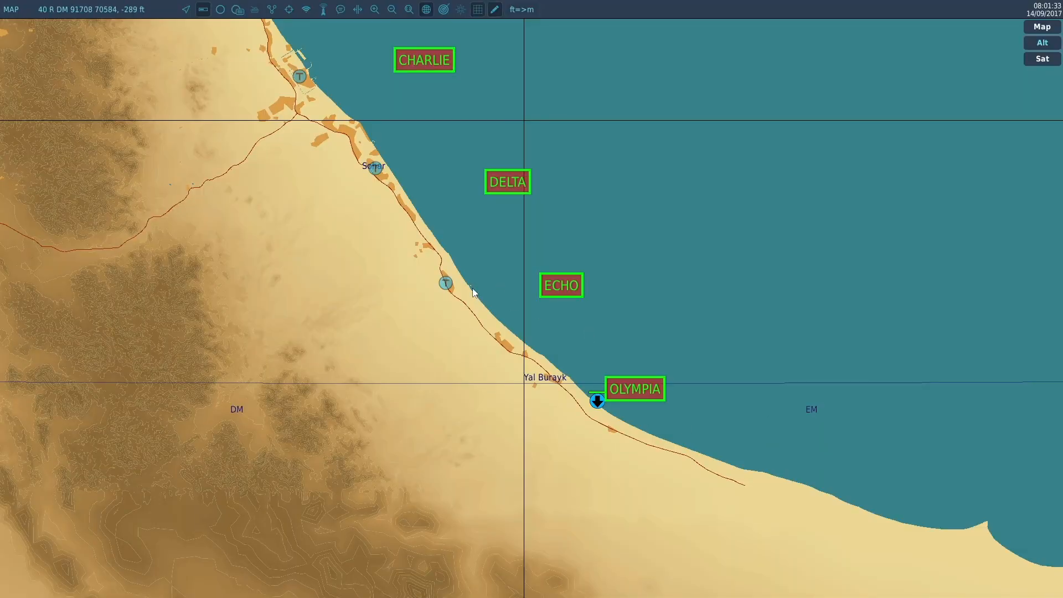
scroll(519, 253, down, 4)
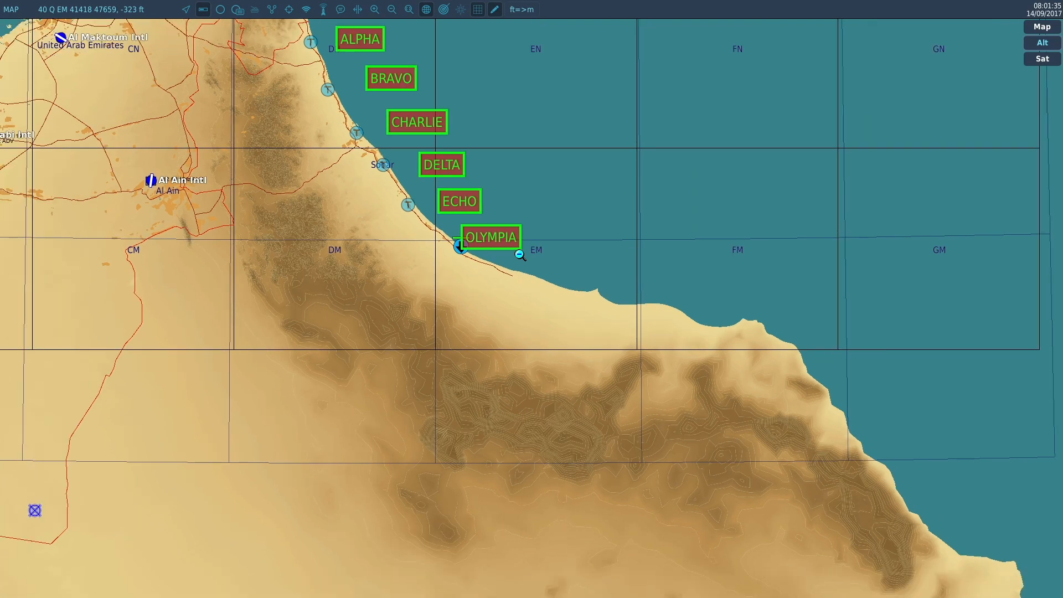
scroll(467, 270, down, 1)
drag(464, 301, 580, 491)
scroll(569, 448, up, 1)
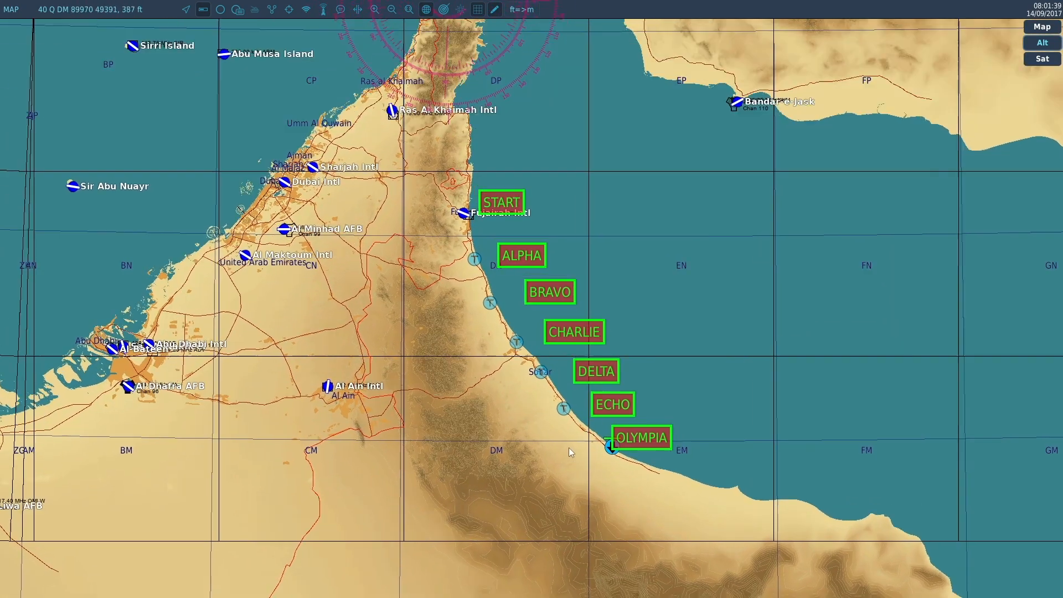
scroll(567, 439, up, 2)
scroll(519, 420, down, 2)
drag(519, 421, 526, 470)
- Quit the running test mission and return to the mission editor
key(Escape)
click(527, 375)
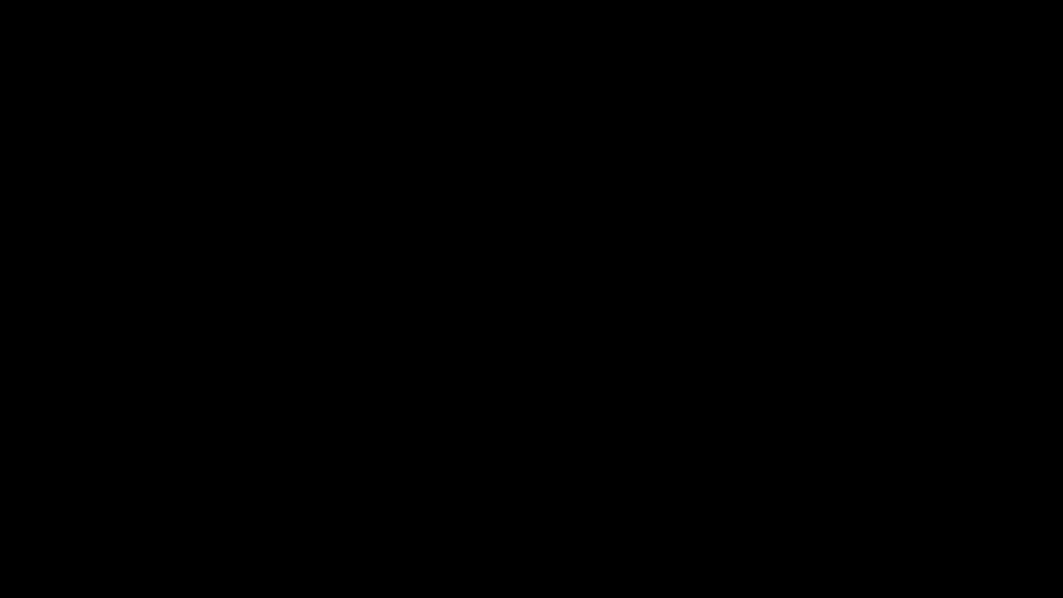
click(264, 491)
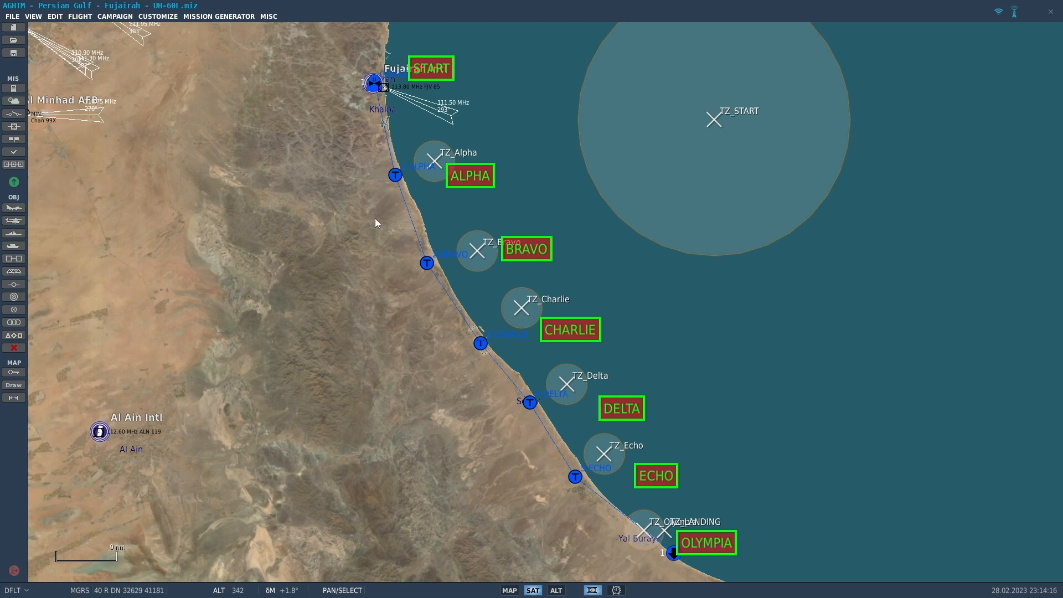
- Move the ALPHA helipad across the highway onto the green field north of the small buildings
scroll(391, 193, up, 10)
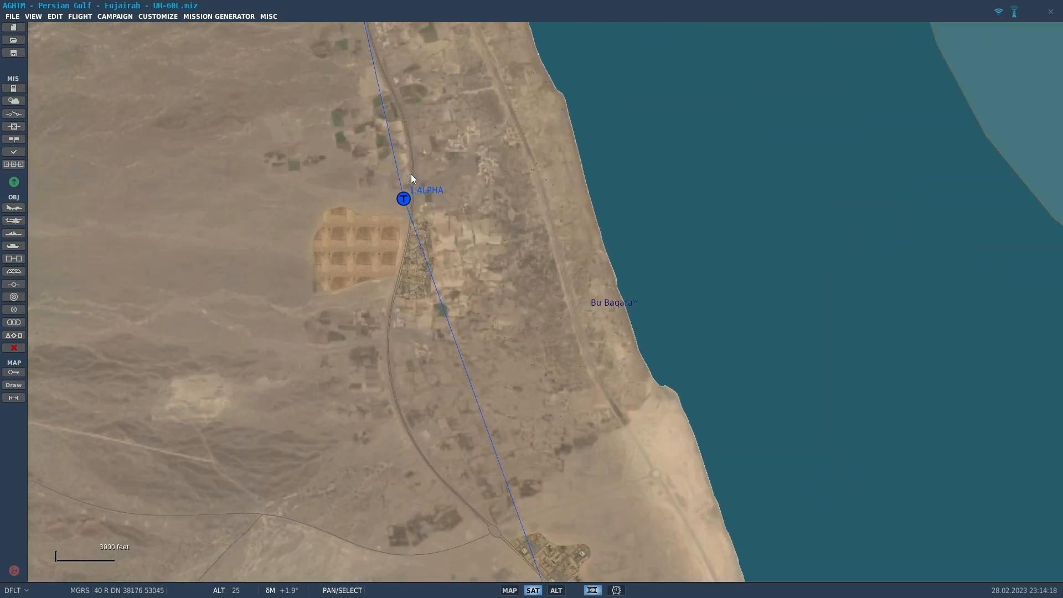
scroll(411, 176, up, 4)
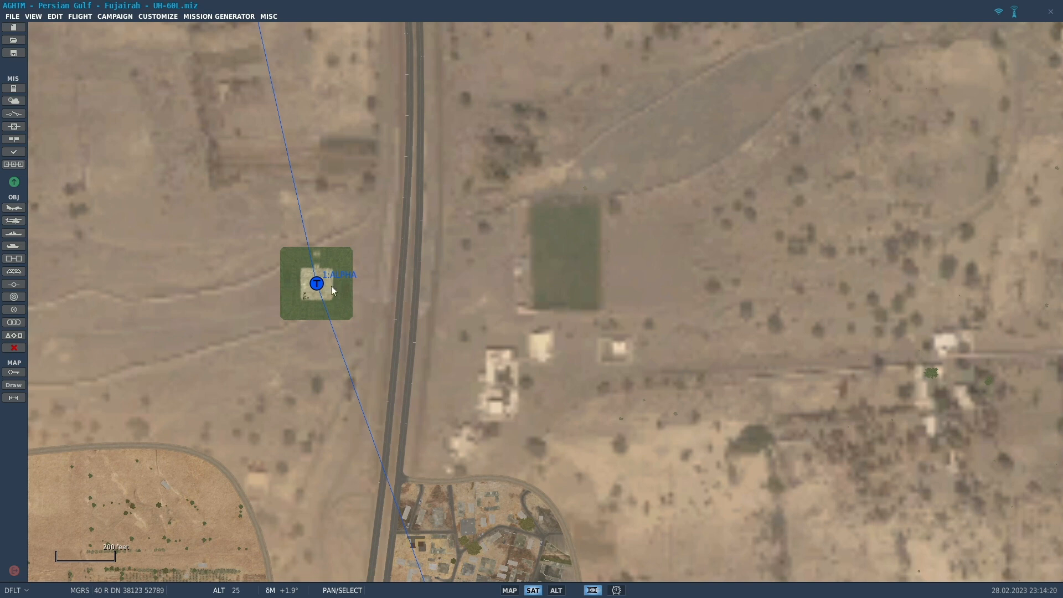
click(316, 284)
click(317, 284)
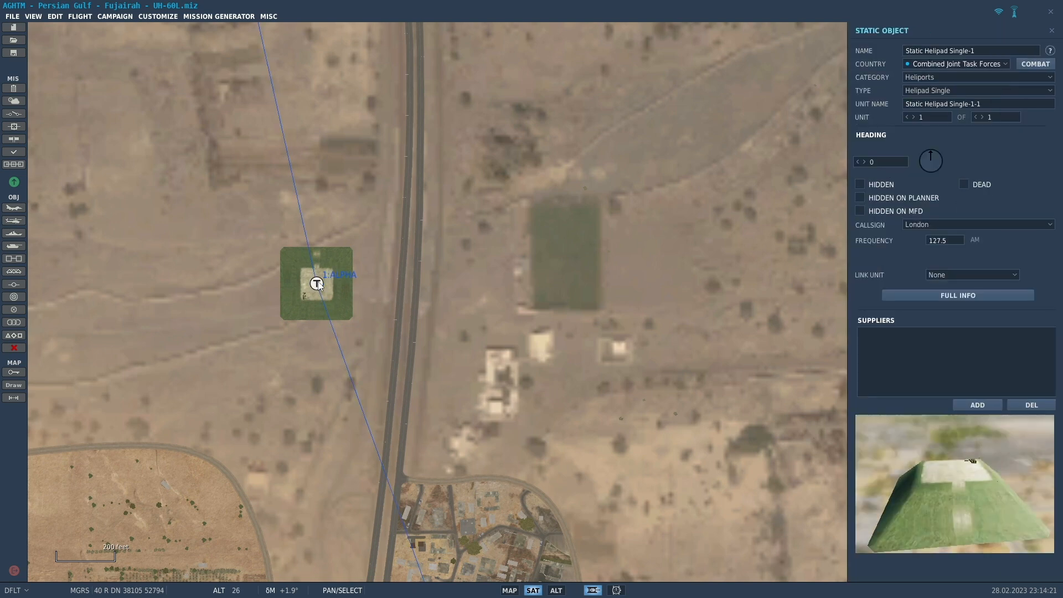
drag(318, 285, 568, 269)
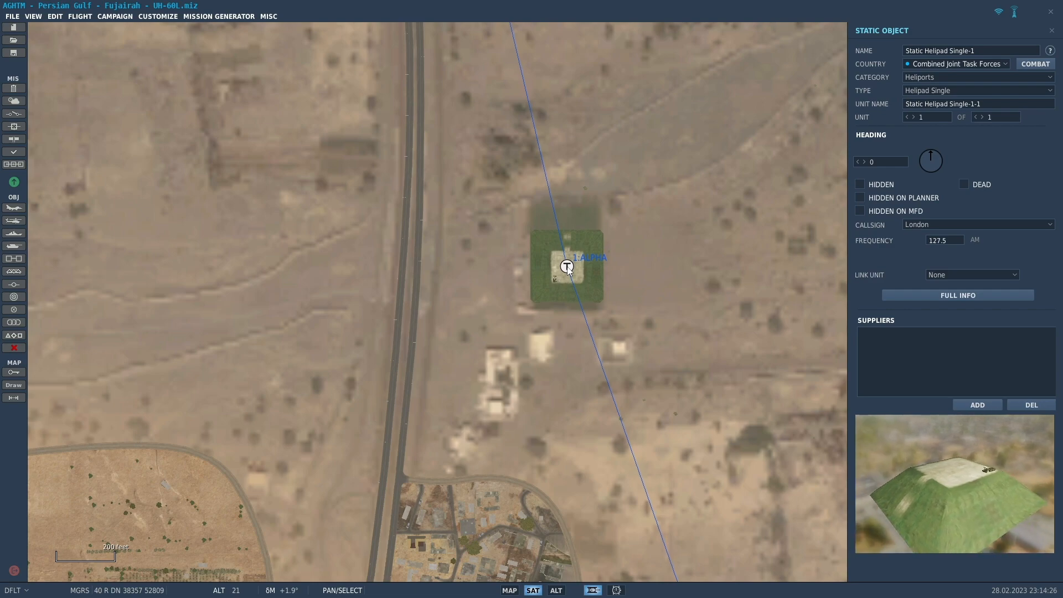
- Inspect the BRAVO helipad's position beside the highway junction near Turayf on the satellite map
scroll(568, 270, down, 8)
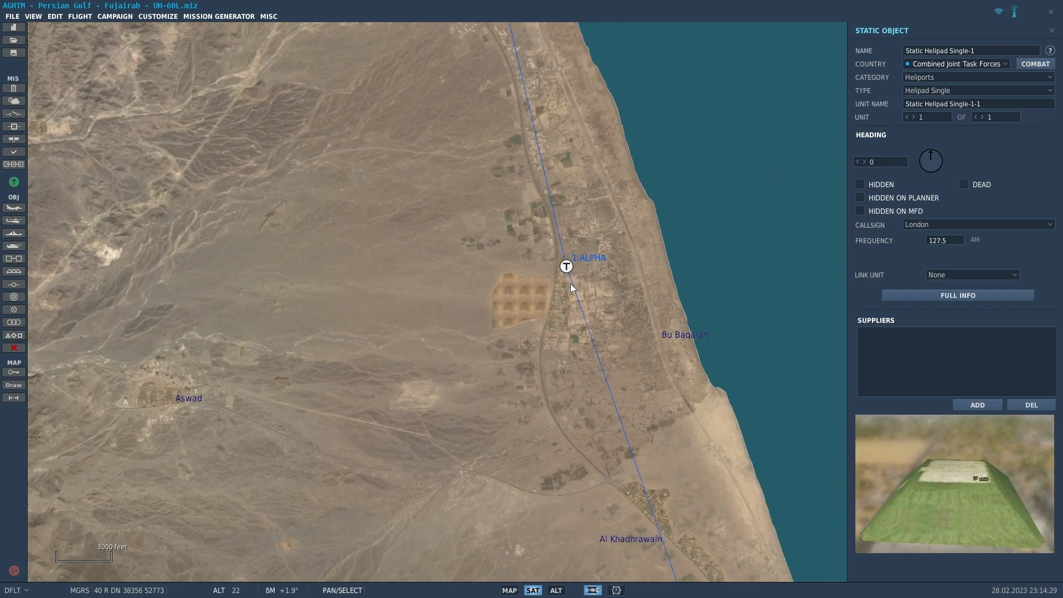
scroll(589, 394, down, 2)
drag(581, 394, 403, 162)
drag(557, 449, 520, 254)
scroll(559, 442, down, 1)
drag(559, 441, 519, 312)
scroll(491, 376, up, 5)
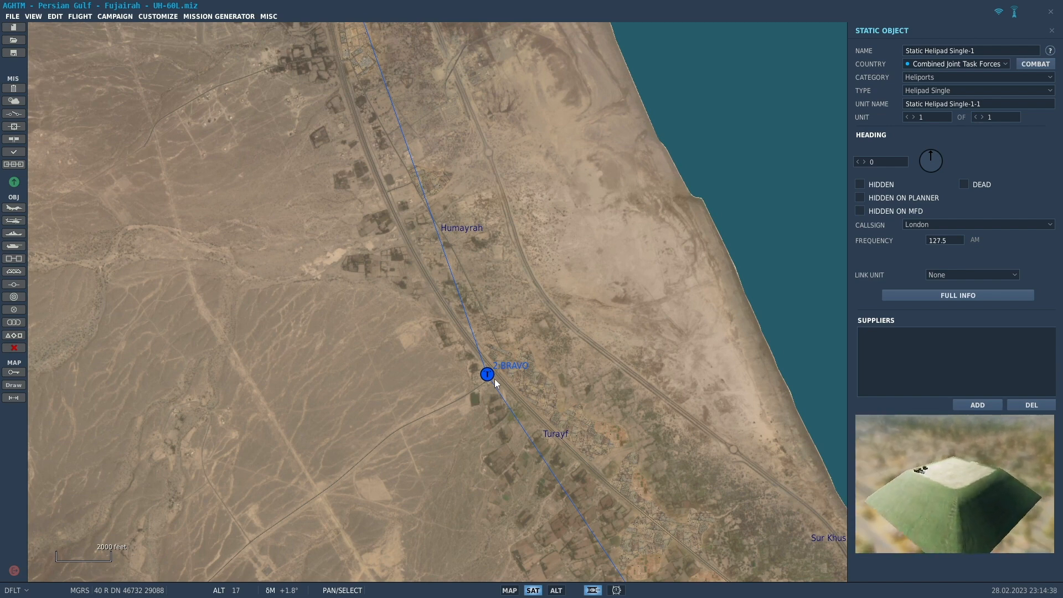
scroll(494, 379, up, 3)
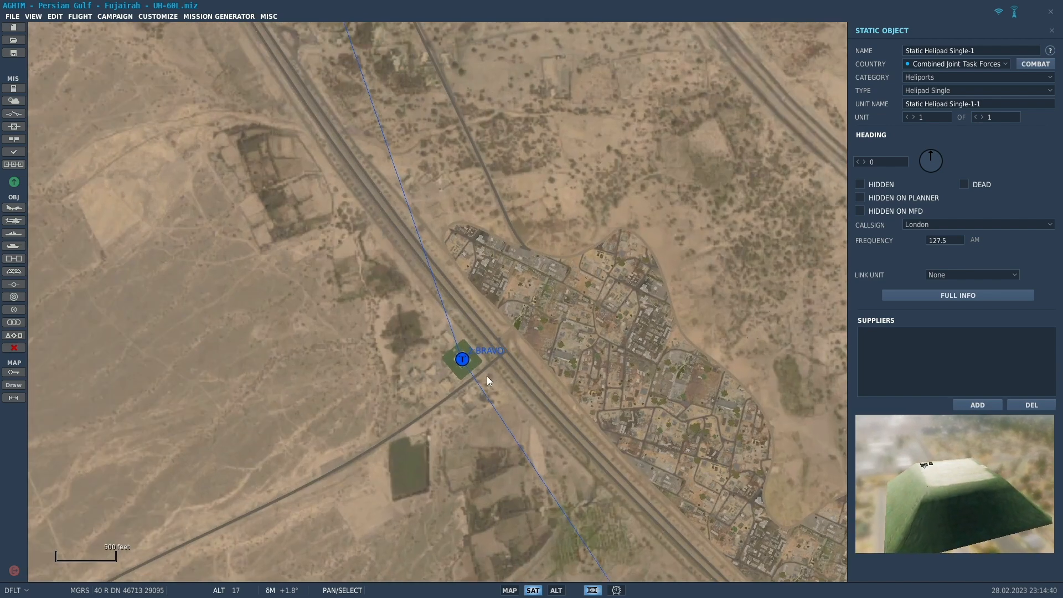
scroll(452, 366, up, 2)
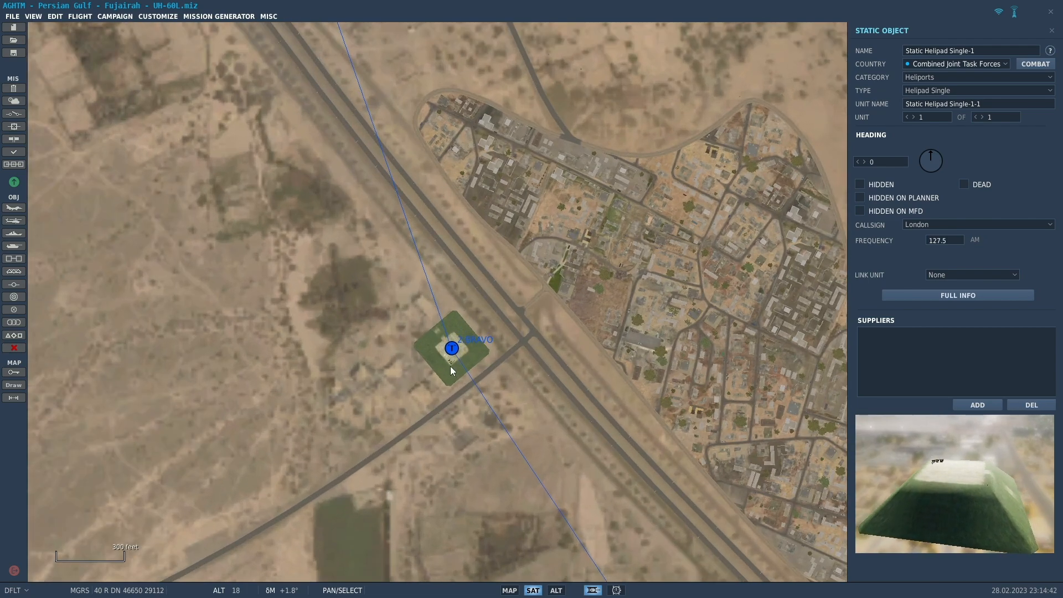
scroll(450, 366, down, 1)
scroll(449, 366, up, 1)
scroll(450, 366, down, 2)
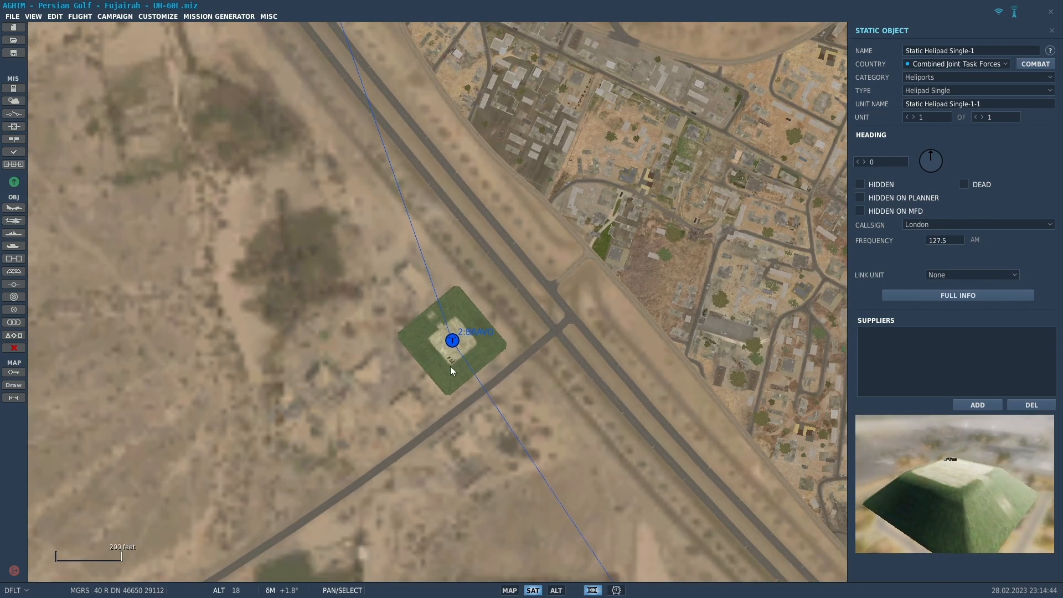
- Change the type of the CHARLIE helipad in the industrial area's empty plot to ERO_H
scroll(450, 367, down, 6)
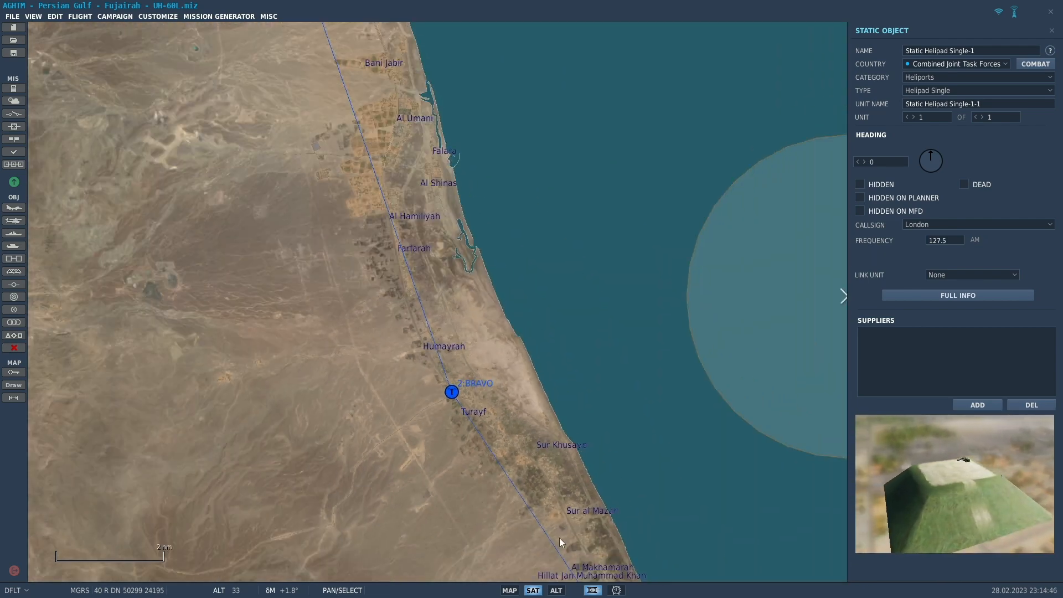
drag(534, 506, 450, 315)
scroll(444, 364, down, 1)
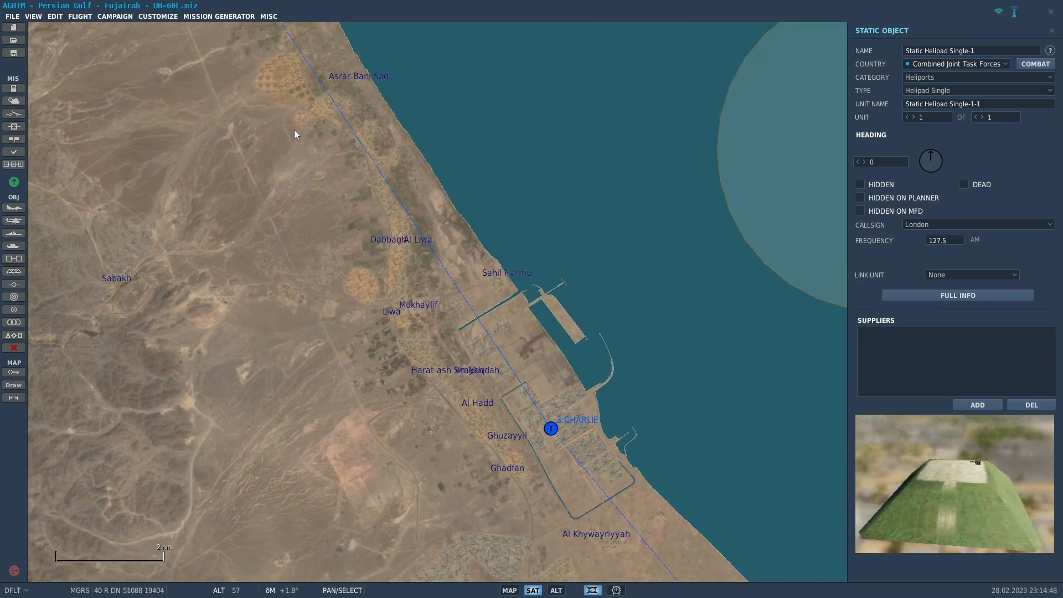
drag(516, 416, 449, 348)
scroll(480, 359, up, 5)
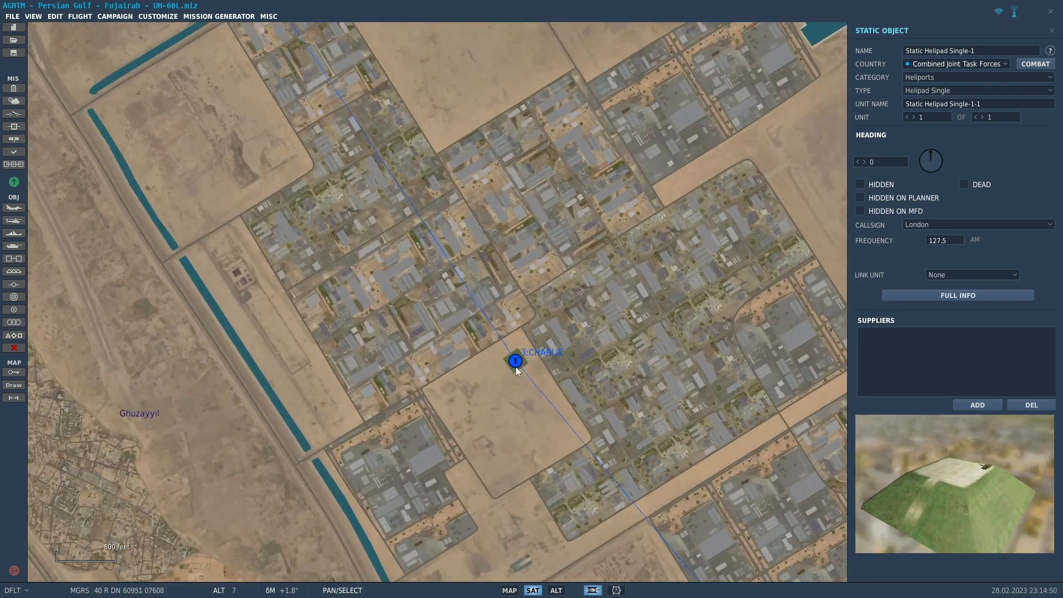
click(520, 363)
scroll(520, 361, up, 3)
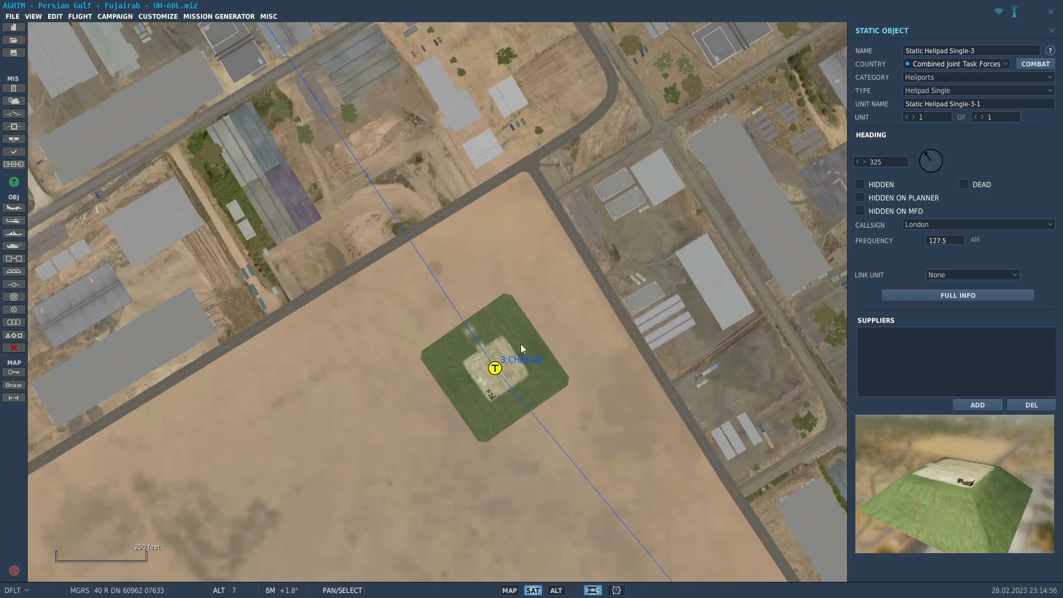
click(938, 90)
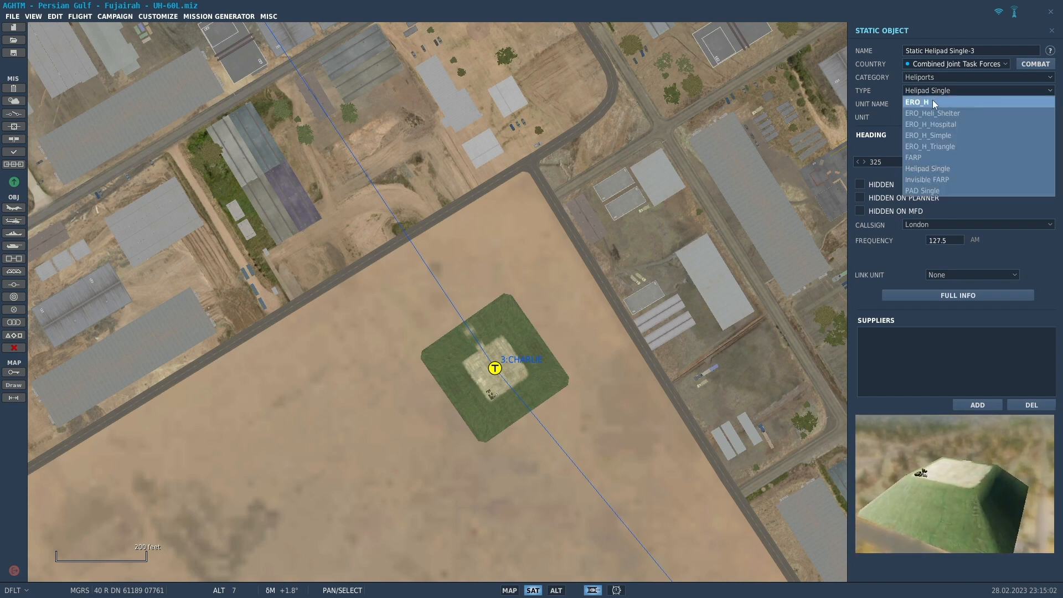
click(933, 103)
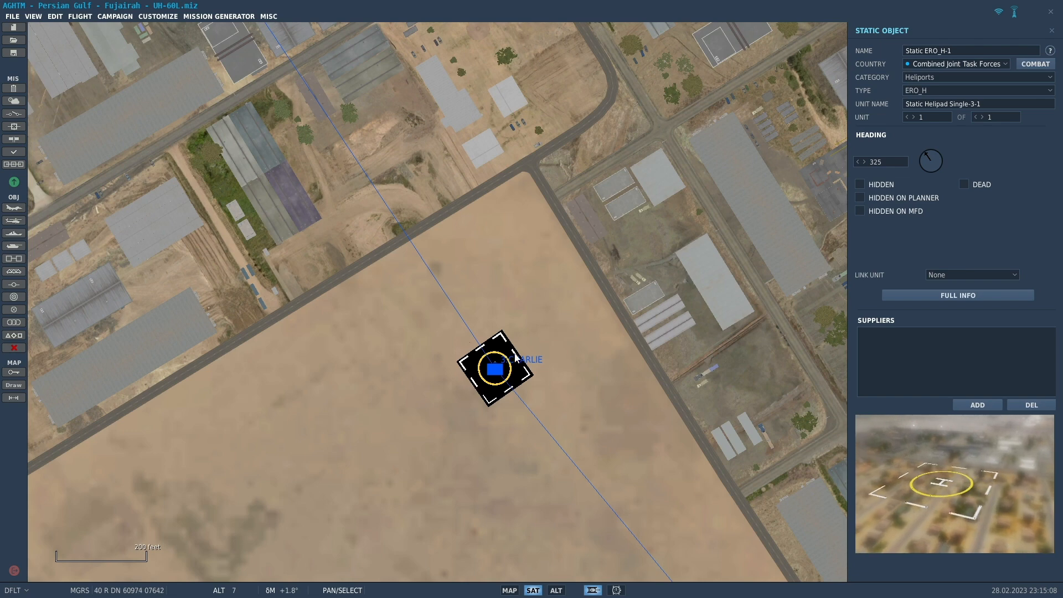
- Move the CHARLIE helipad north, closer to the road corner of its empty plot
mouse_move(494, 374)
mouse_down()
mouse_move(504, 318)
mouse_move(495, 371)
mouse_up()
click(495, 372)
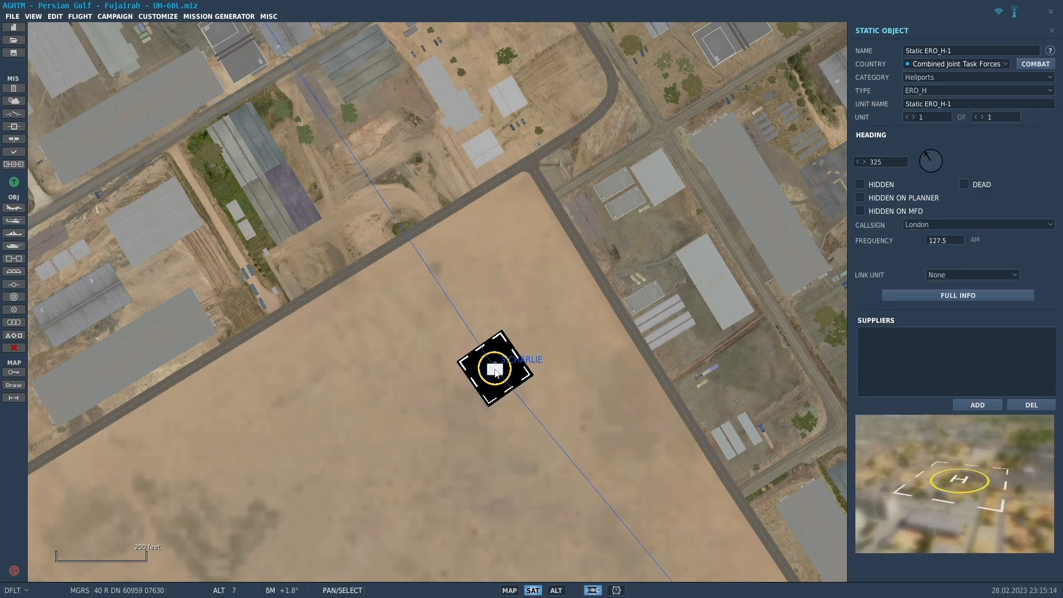
drag(495, 372, 505, 280)
scroll(505, 280, up, 5)
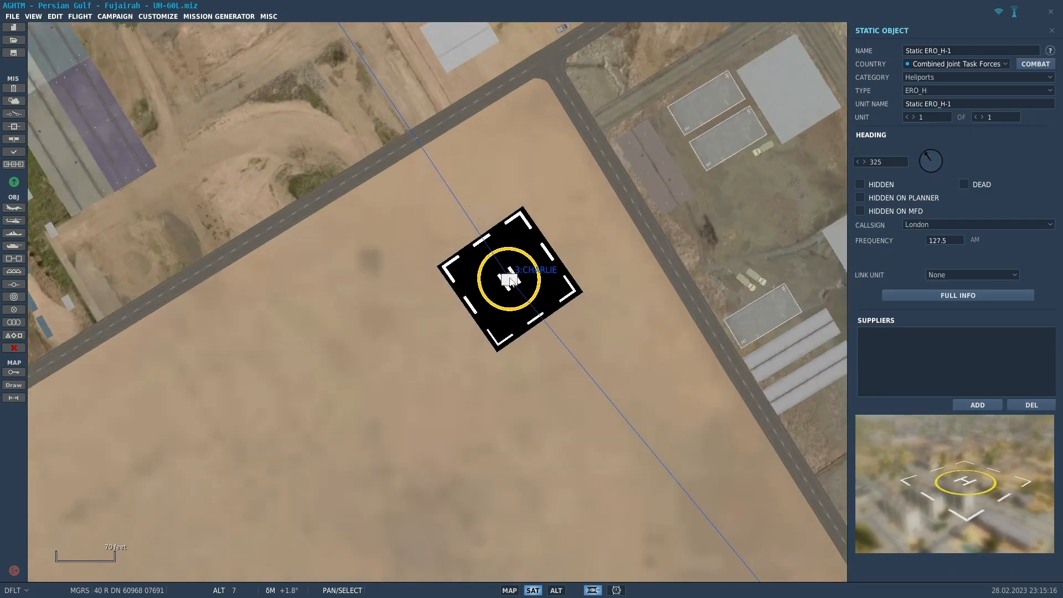
- Change the type of the DELTA helipad in Sohar's empty plot to Invisible FARP
scroll(510, 281, down, 2)
scroll(509, 280, down, 10)
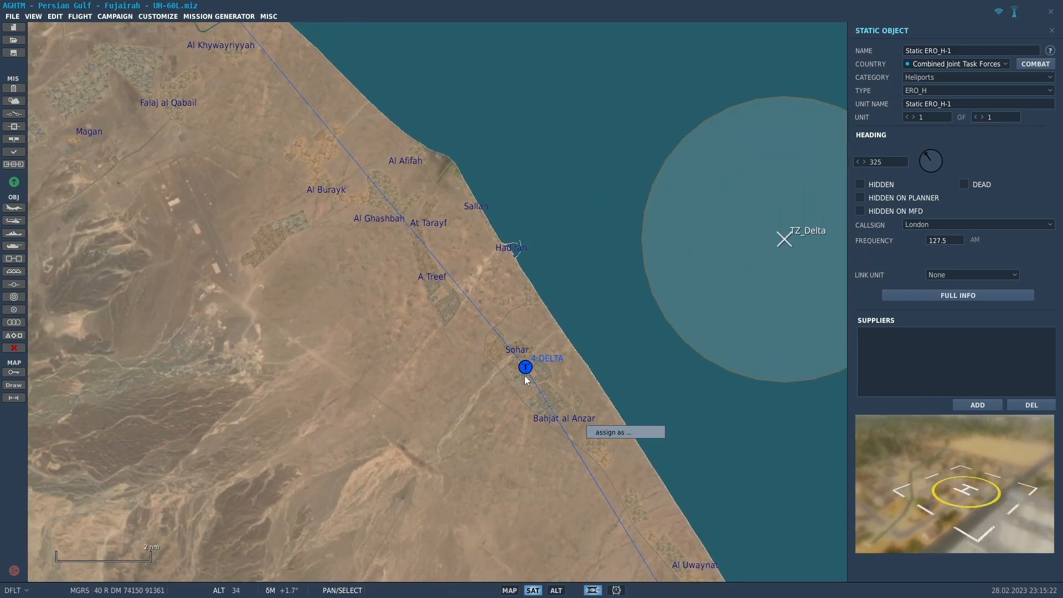
scroll(525, 366, up, 10)
scroll(527, 364, up, 5)
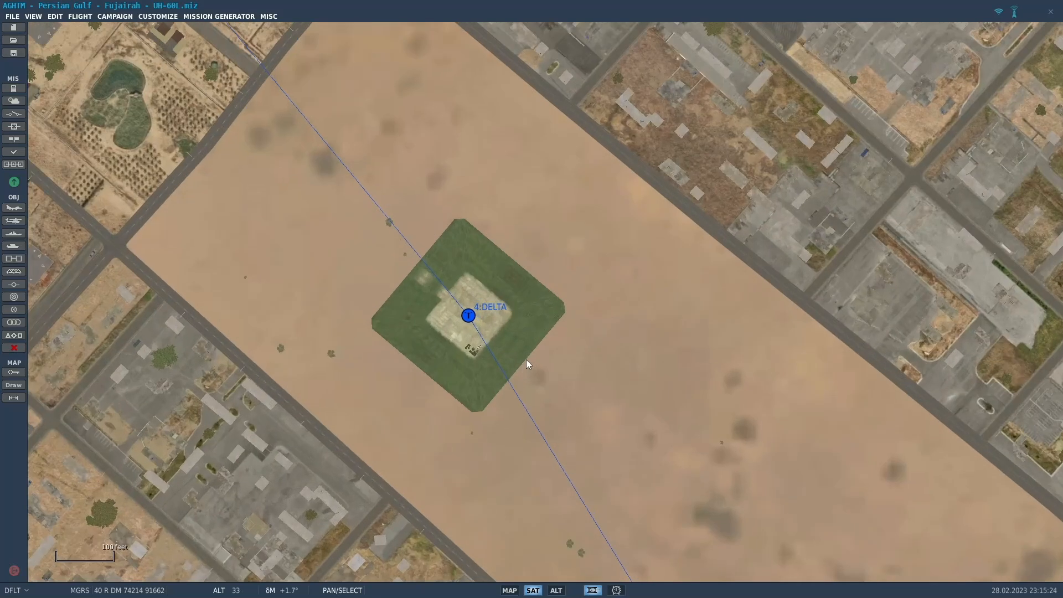
click(439, 237)
drag(440, 237, 469, 316)
click(468, 315)
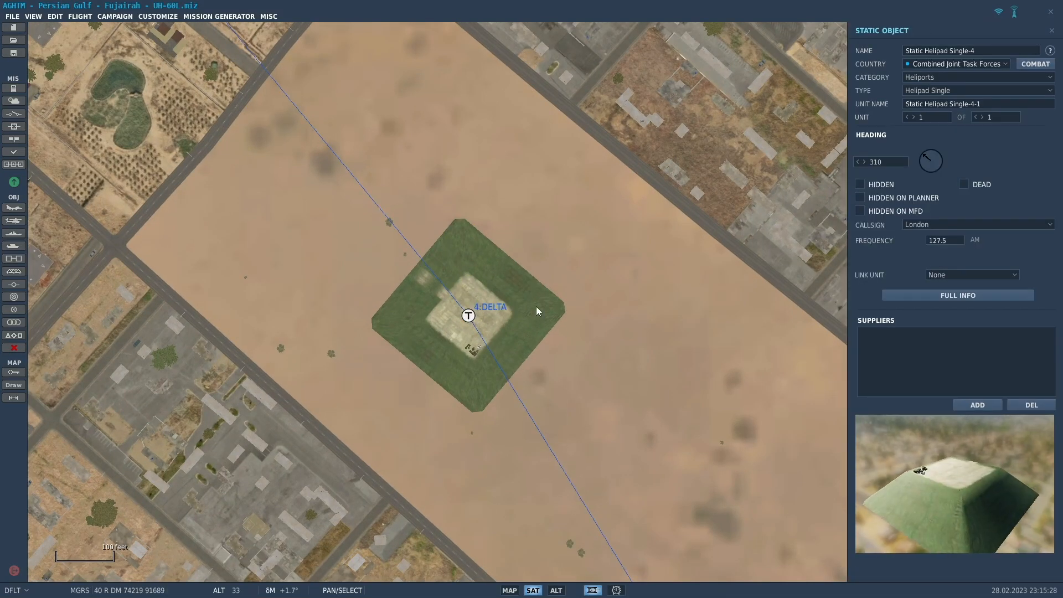
click(931, 104)
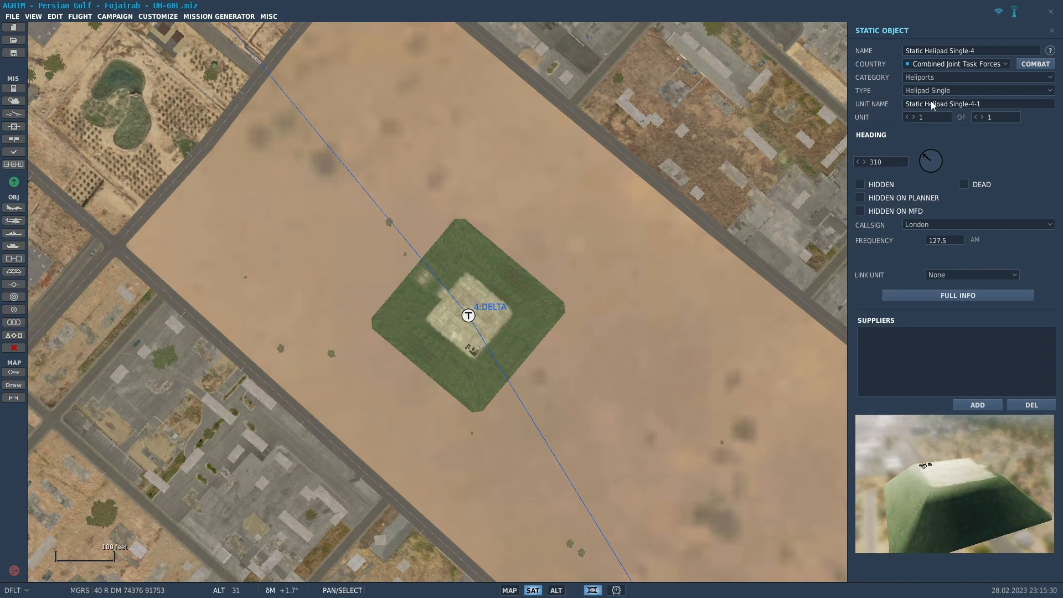
click(937, 92)
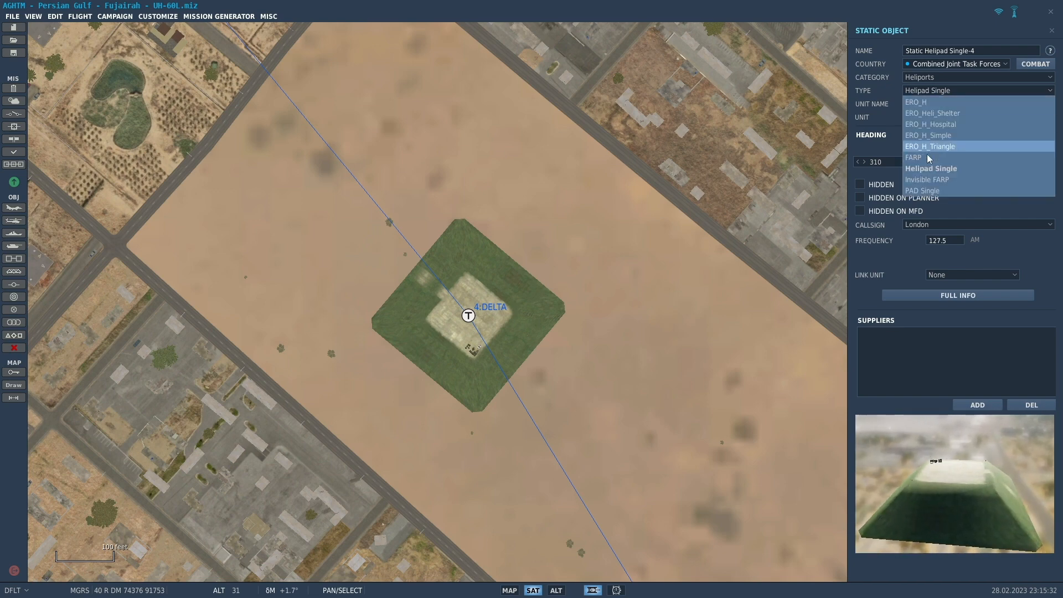
click(933, 179)
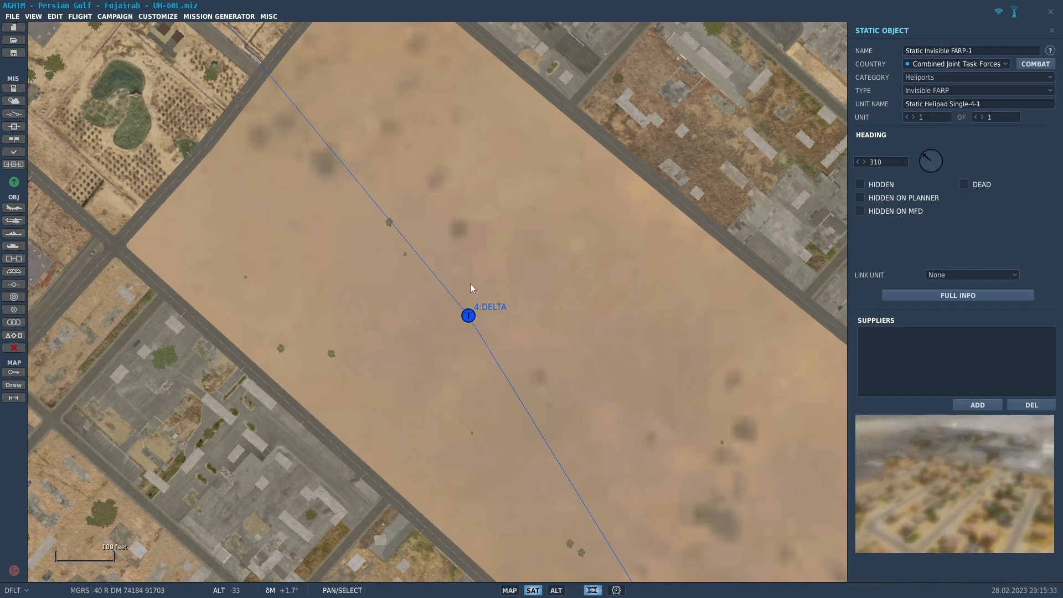
- Move the DELTA invisible FARP northwest within the empty plot, between the two small bushes
click(468, 318)
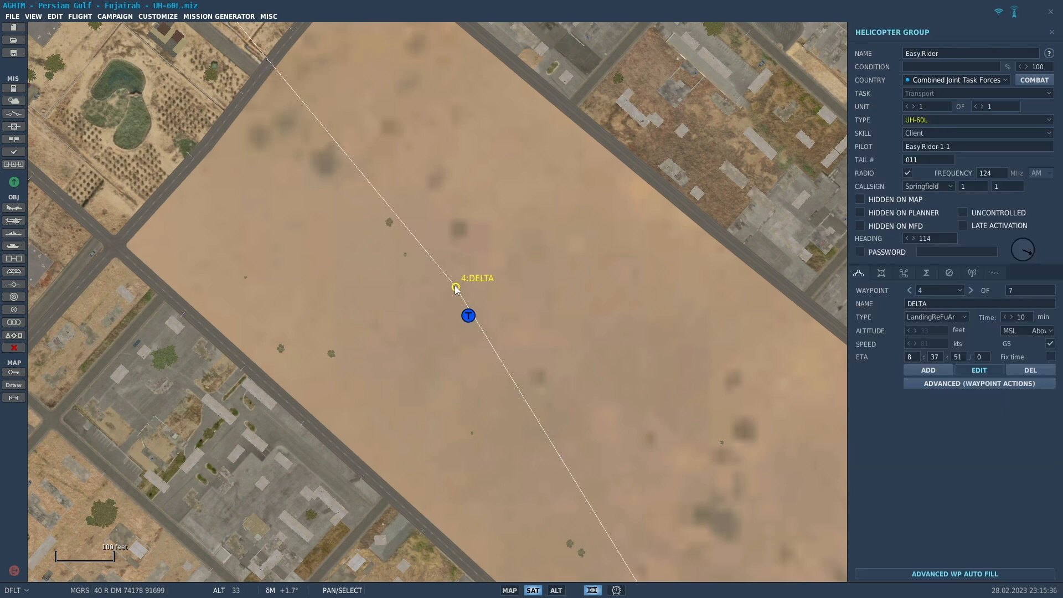
click(468, 317)
mouse_move(468, 318)
mouse_down()
mouse_move(437, 237)
mouse_move(429, 249)
mouse_move(410, 236)
mouse_up()
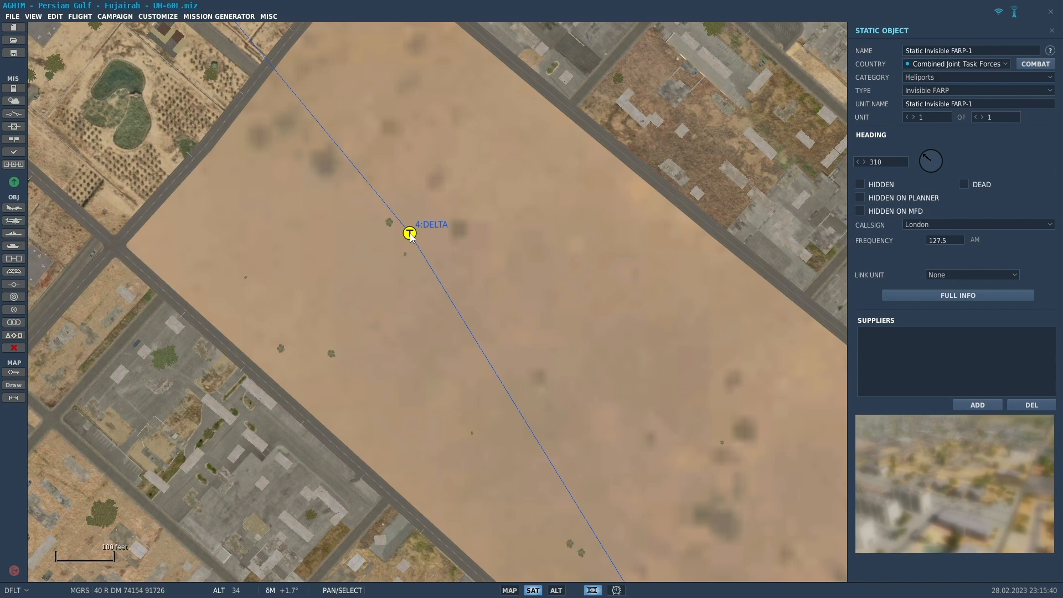
- Place a USA Structures static object of type Mark Tyre with White Flag northwest of the DELTA FARP
scroll(411, 235, up, 4)
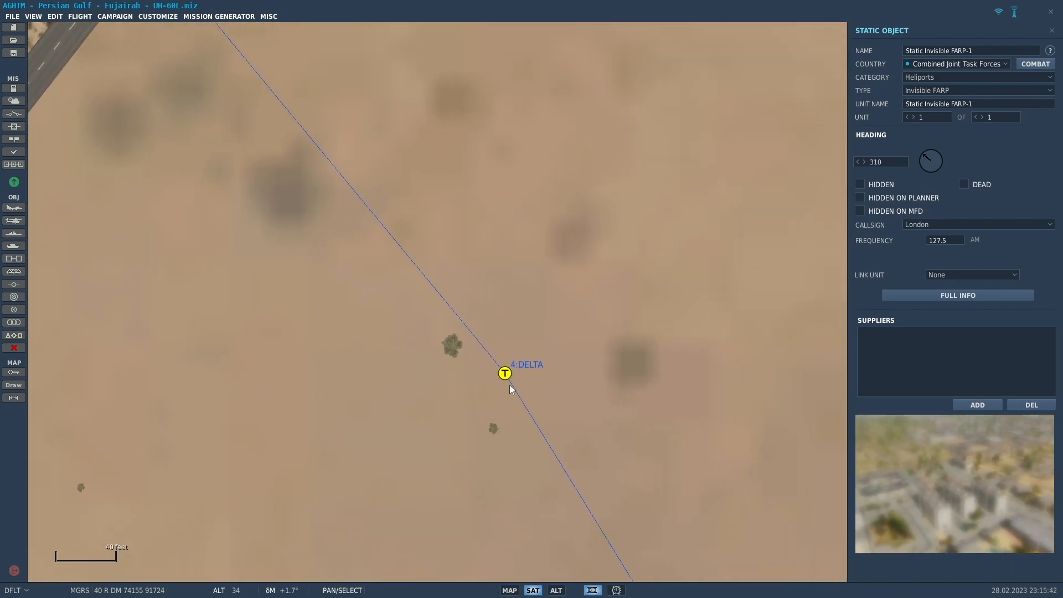
click(380, 300)
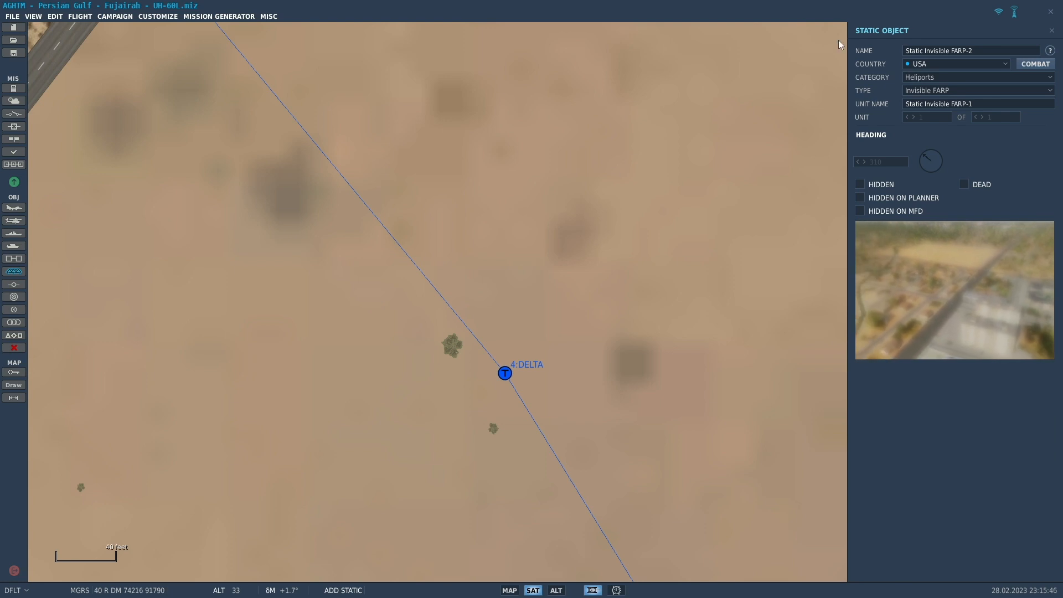
click(938, 79)
scroll(925, 176, down, 3)
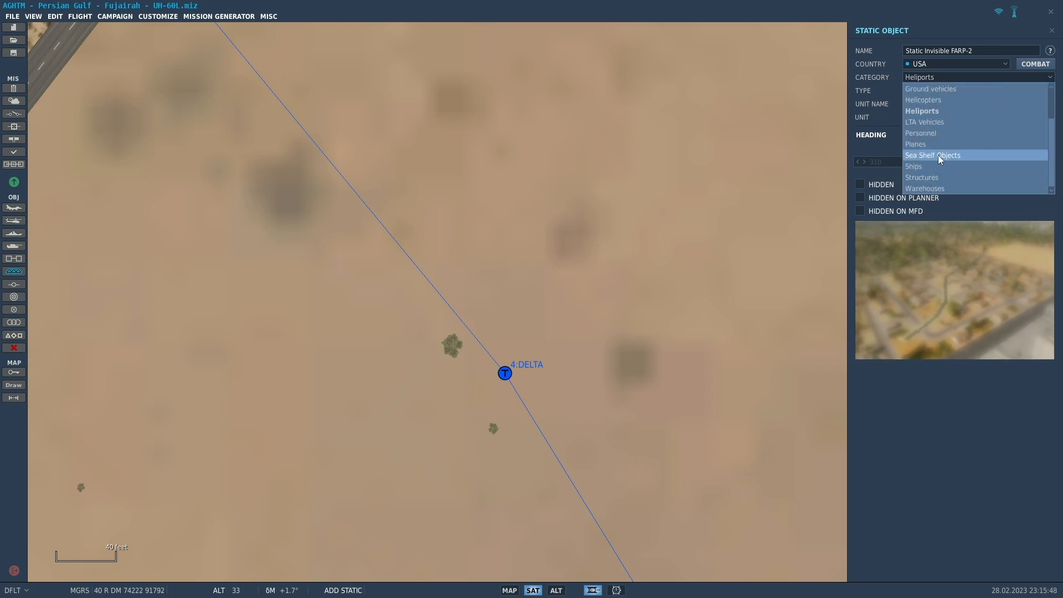
click(925, 176)
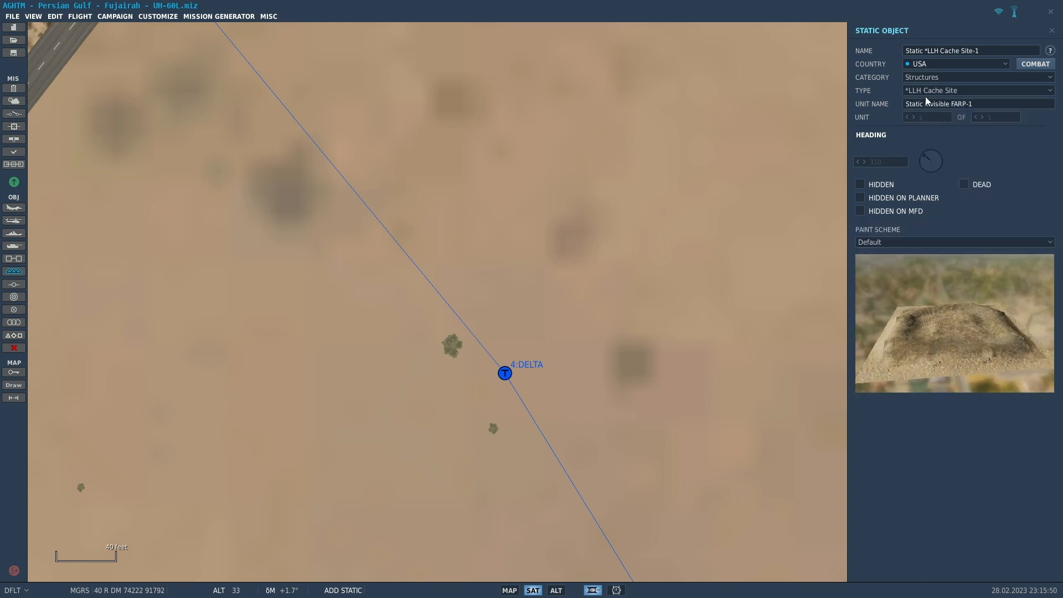
click(924, 92)
scroll(945, 143, down, 10)
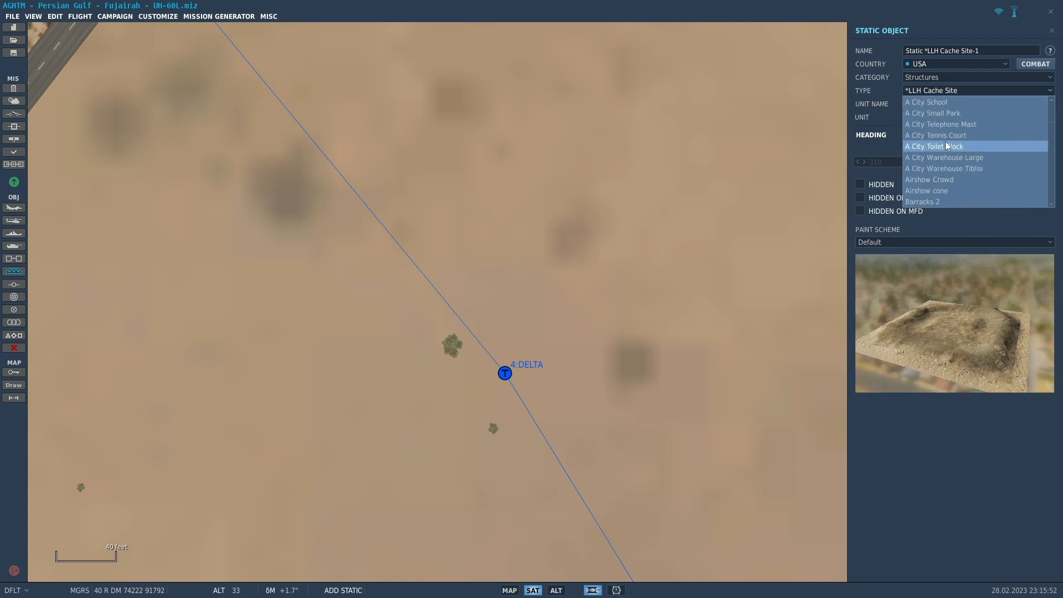
scroll(945, 143, down, 12)
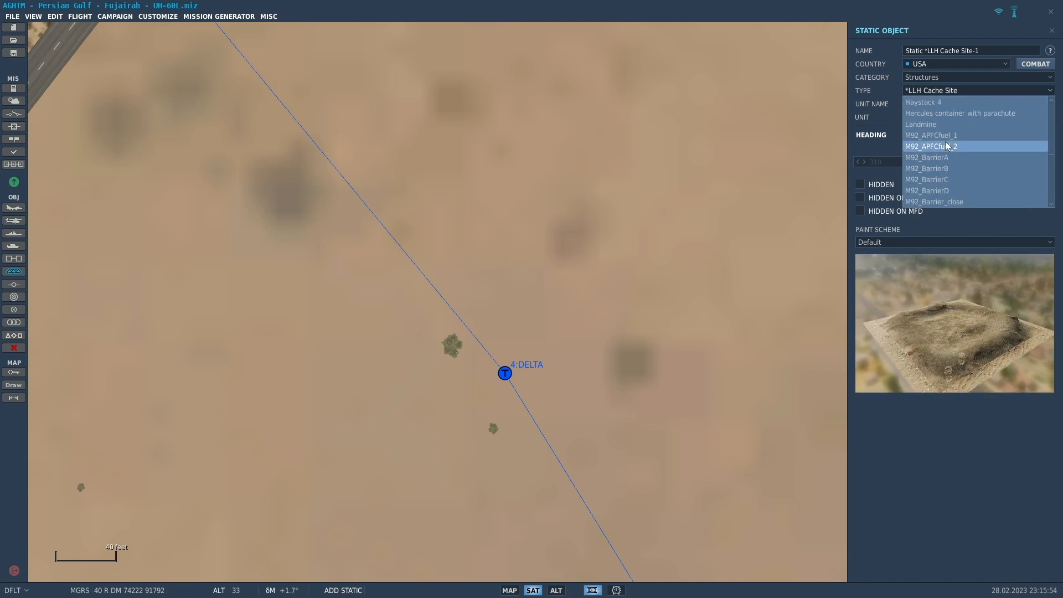
scroll(945, 141, up, 3)
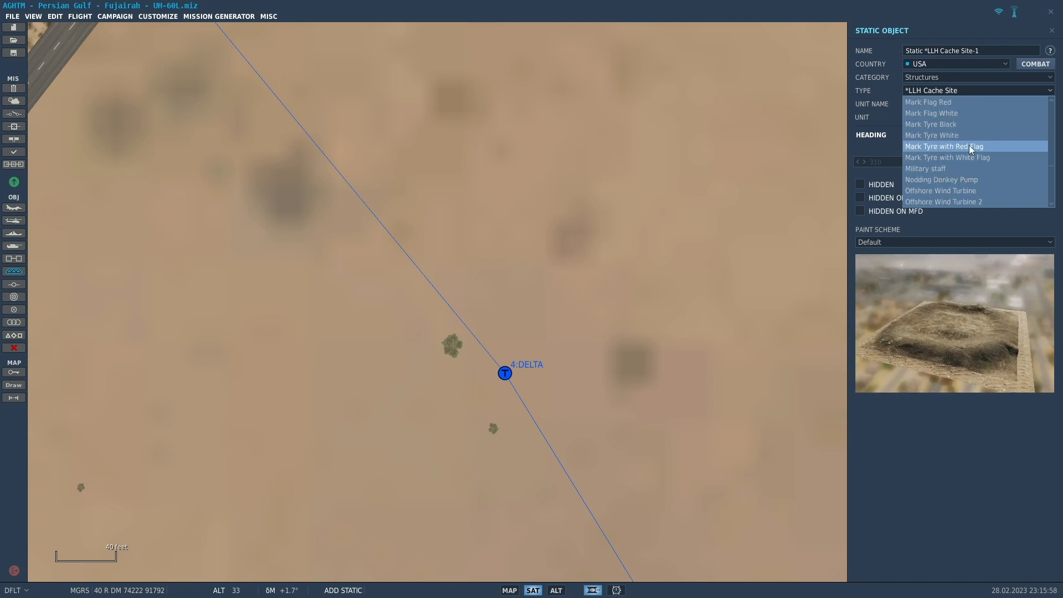
click(951, 158)
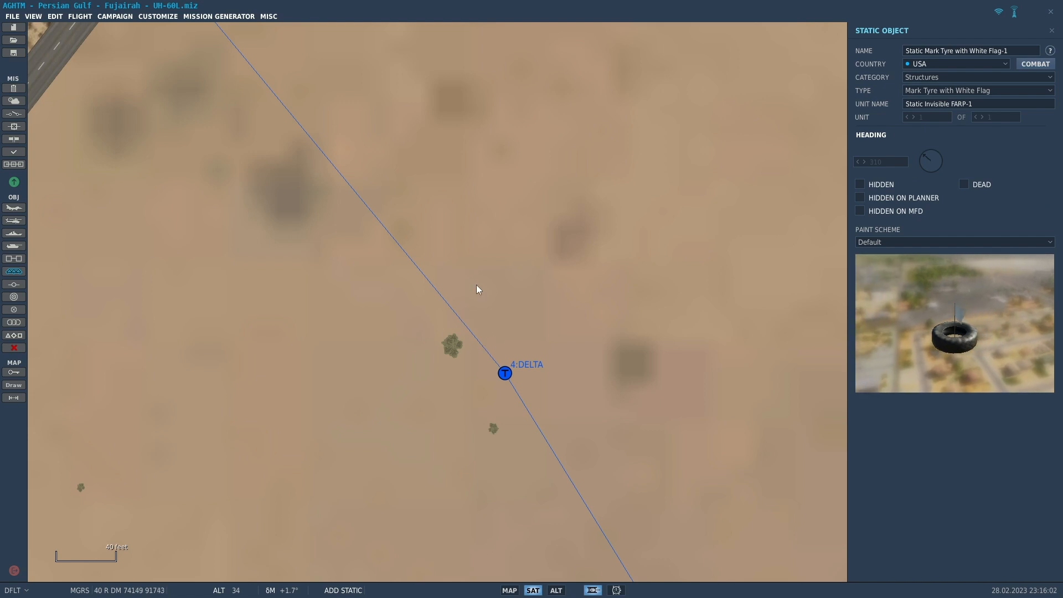
click(434, 210)
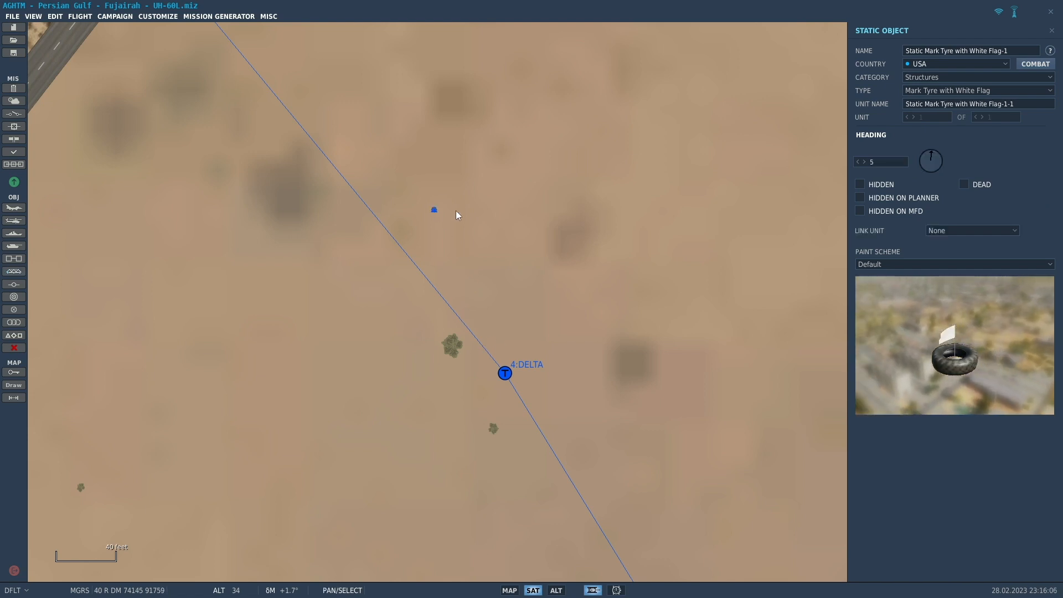
scroll(452, 202, up, 1)
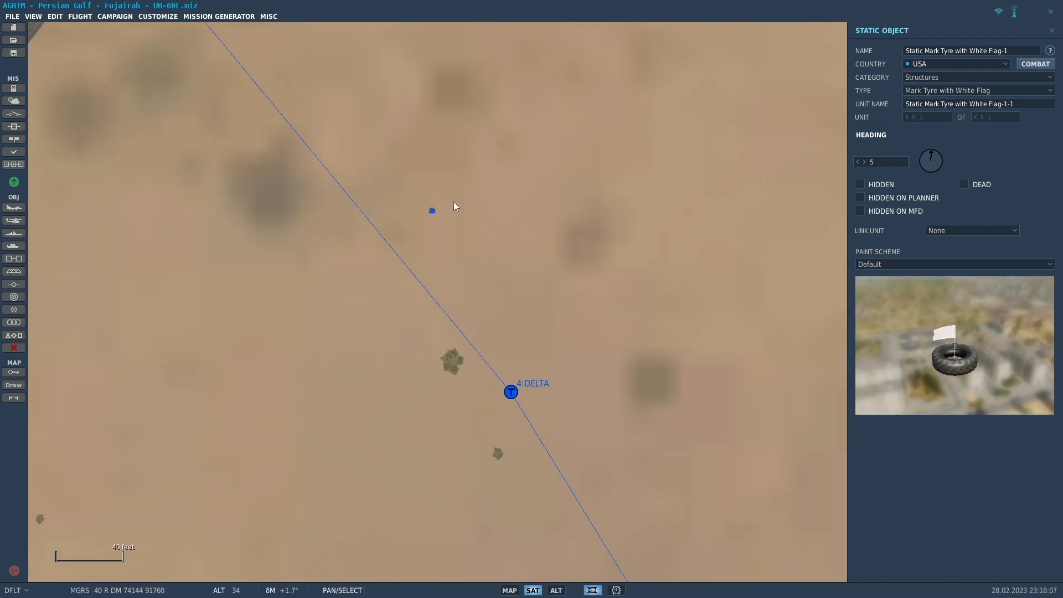
- Rename the white-flag tyre northwest of DELTA as Tire-1 and set its unit name to Tire-1-1
right_drag(458, 230, 354, 318)
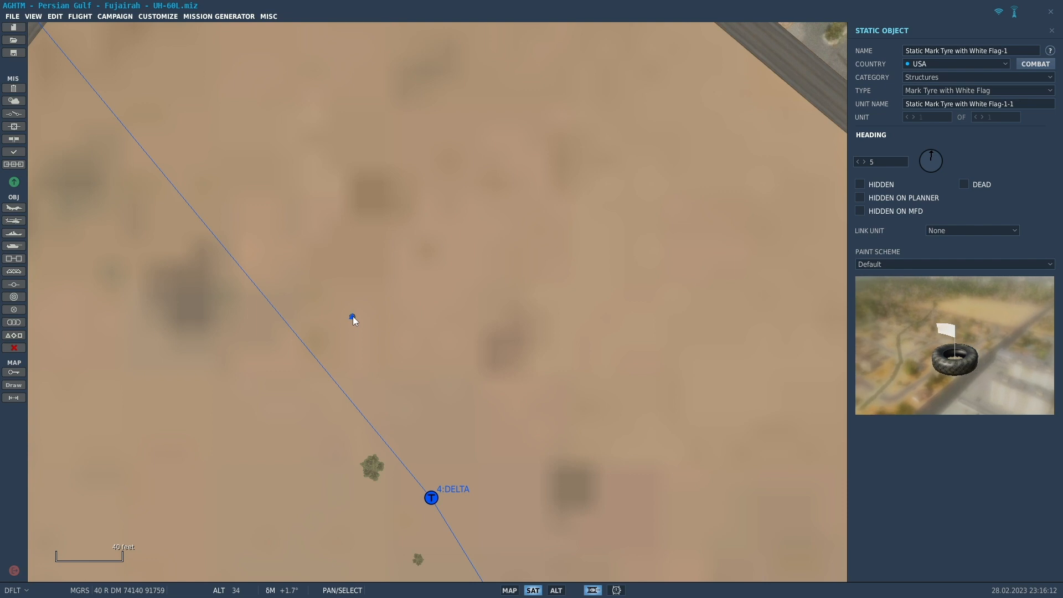
drag(989, 51, 876, 51)
text(Tire-1)
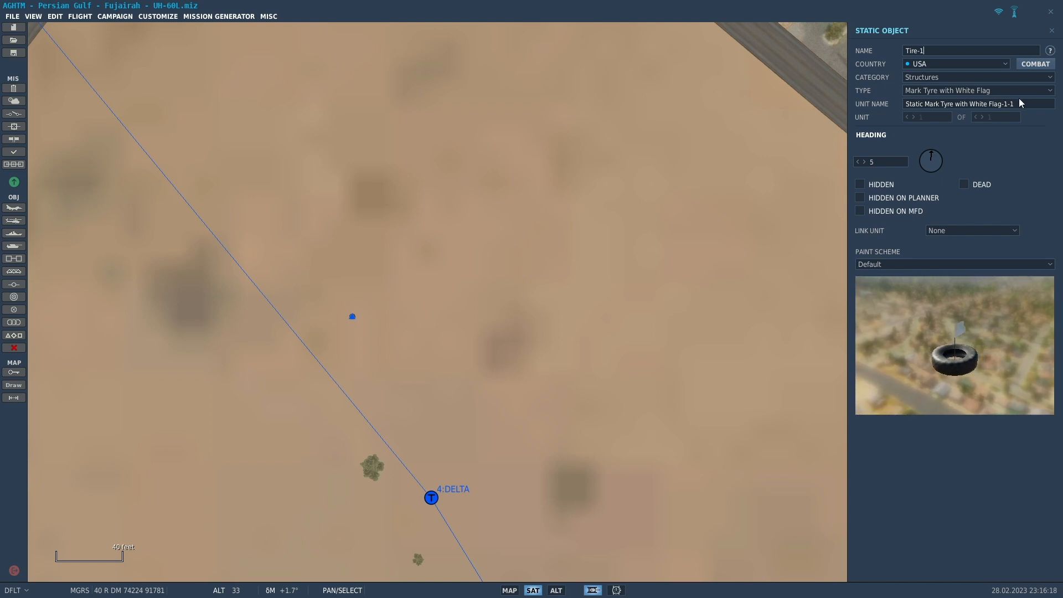
drag(1005, 103, 861, 104)
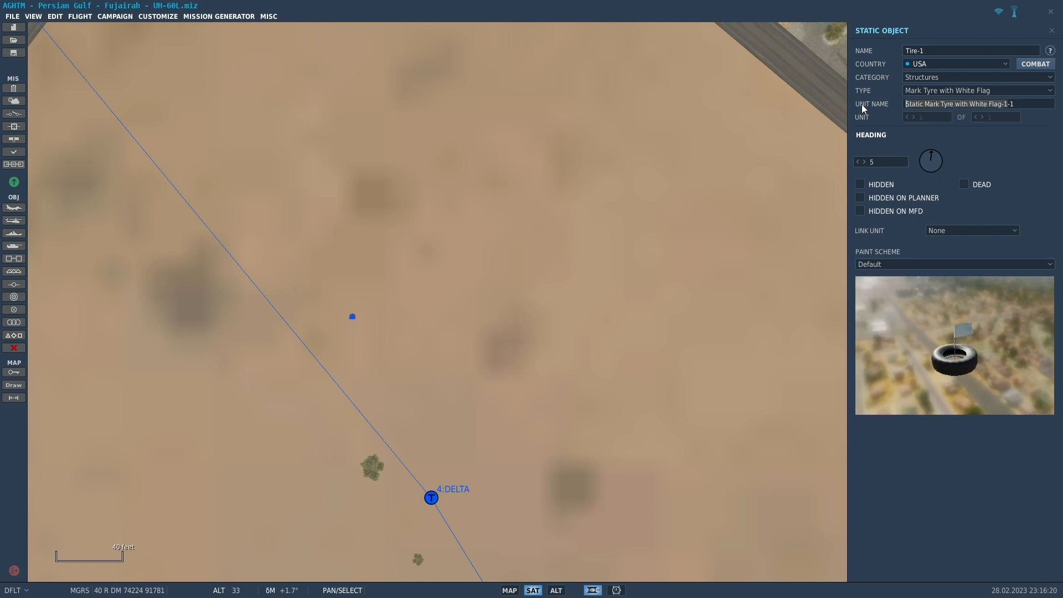
text(Tire-1-1)
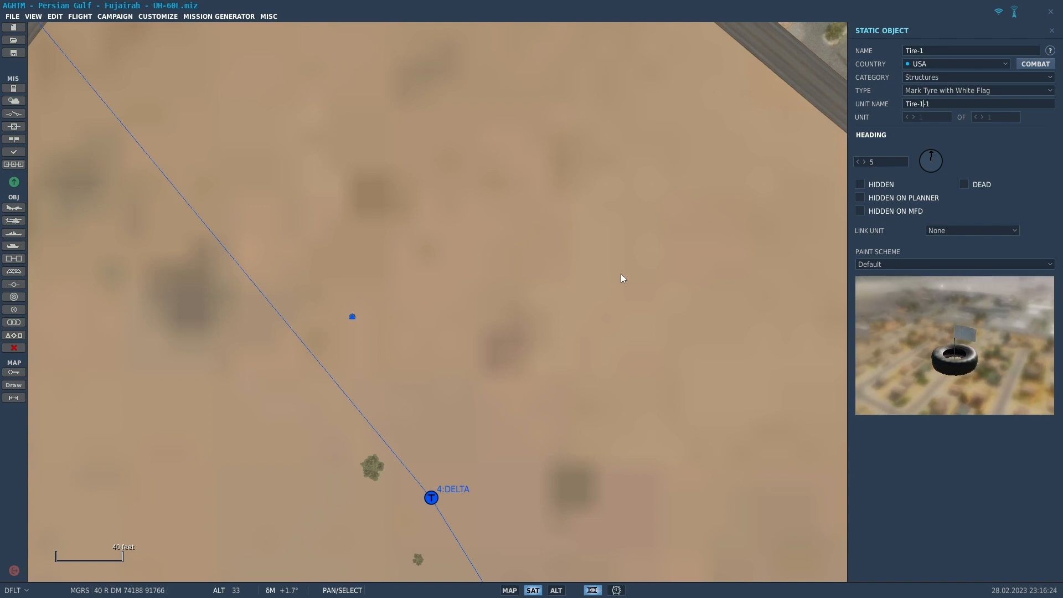
click(469, 393)
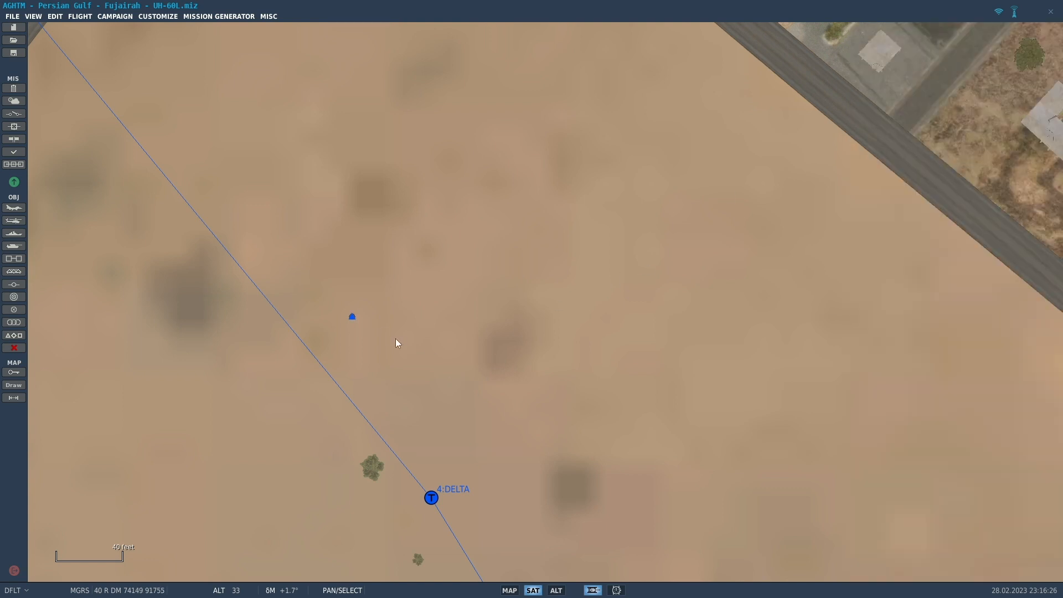
- Place four copies of Tire-1 to mark the corners and ends of a three-sided landing area open to the northwest
click(353, 317)
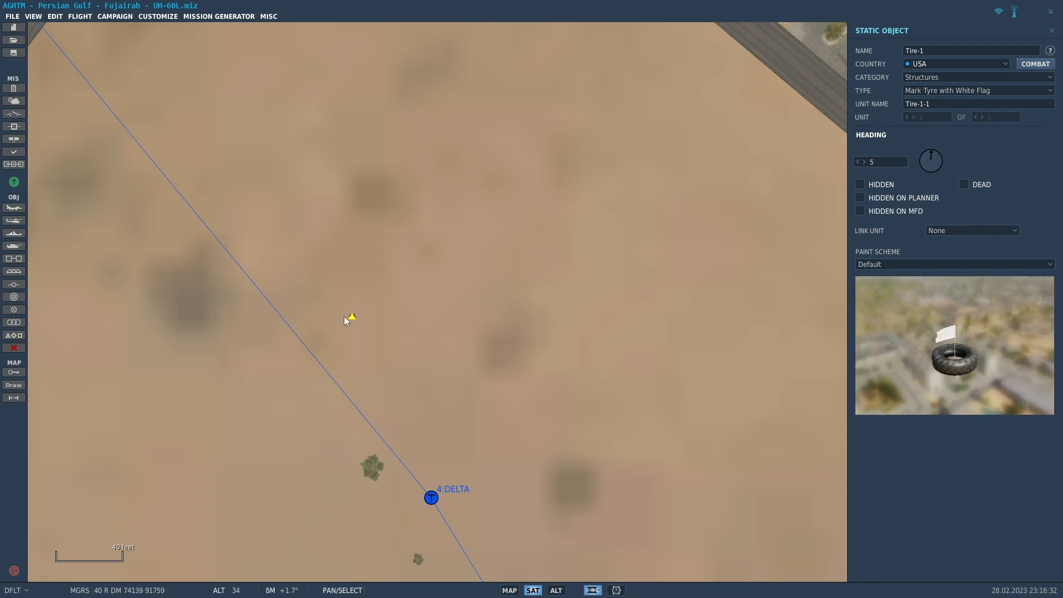
right_drag(352, 317, 430, 265)
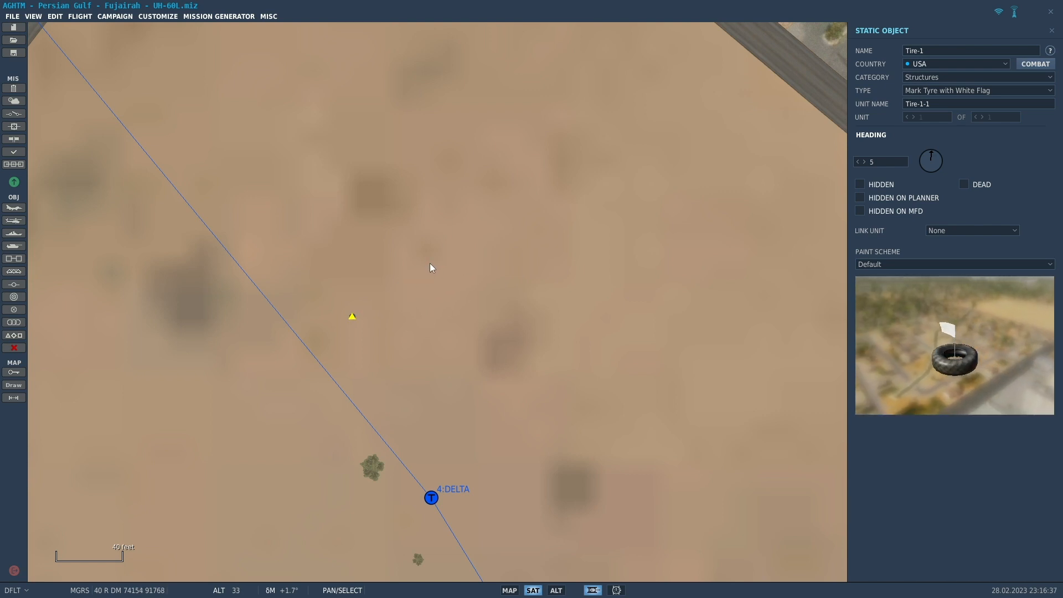
click(430, 265)
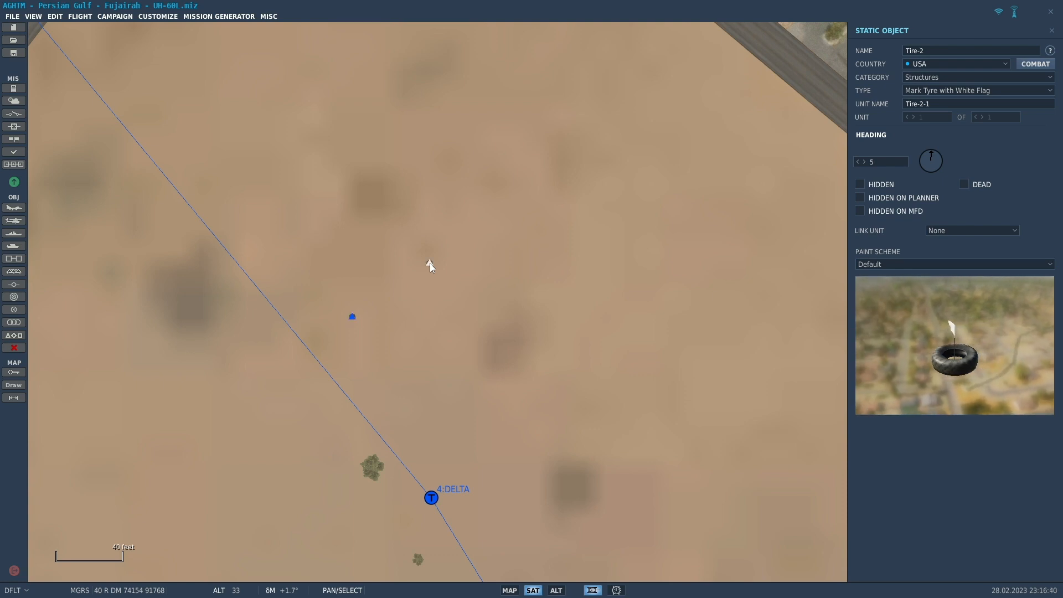
mouse_move(352, 318)
right_down()
mouse_move(274, 374)
mouse_move(355, 447)
mouse_move(293, 386)
right_up()
click(278, 368)
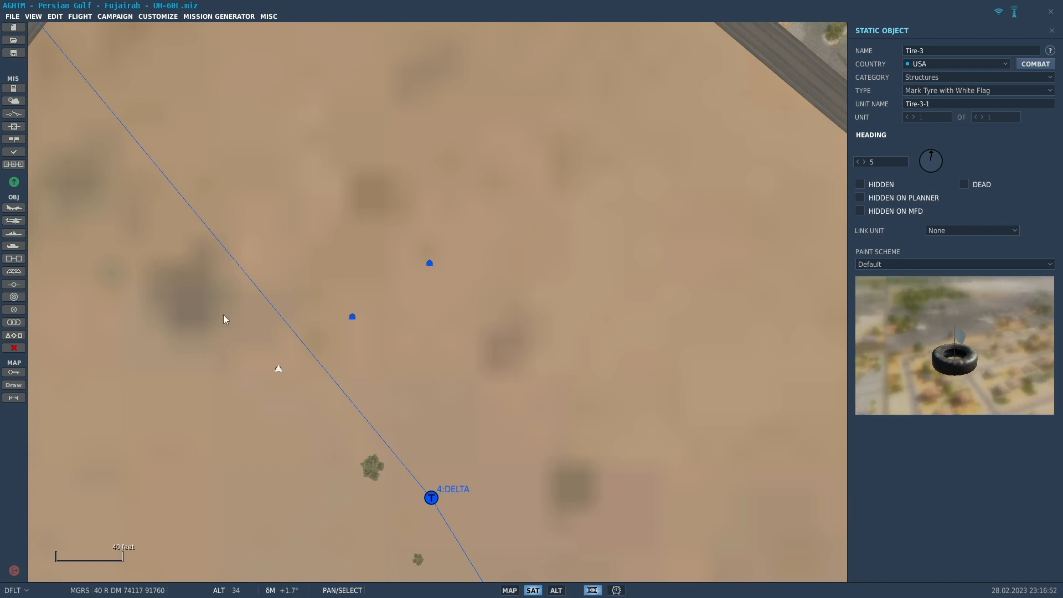
mouse_move(278, 371)
right_down()
mouse_move(201, 291)
mouse_move(215, 299)
right_up()
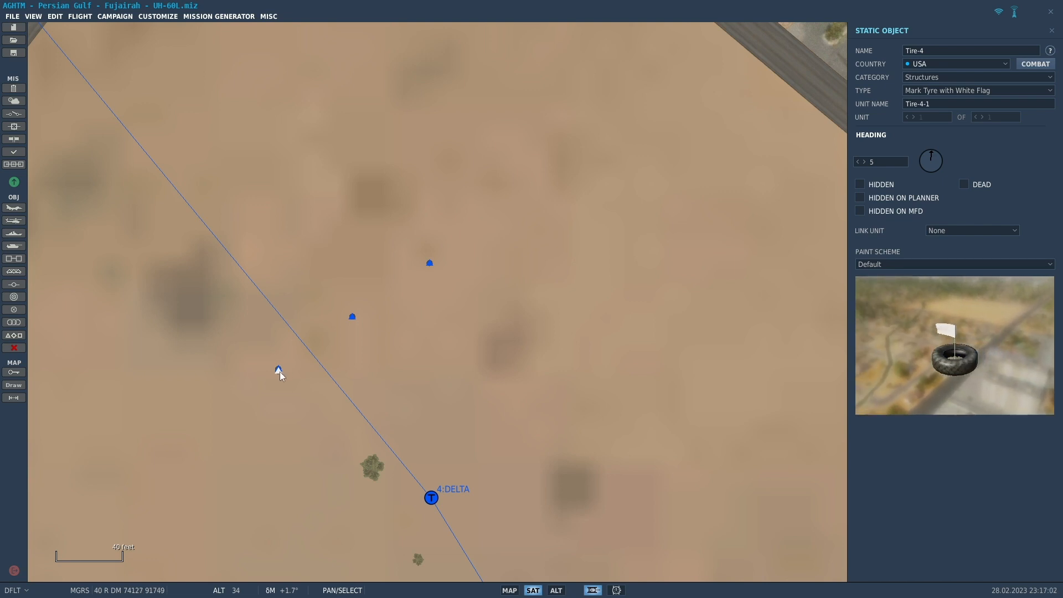
click(222, 319)
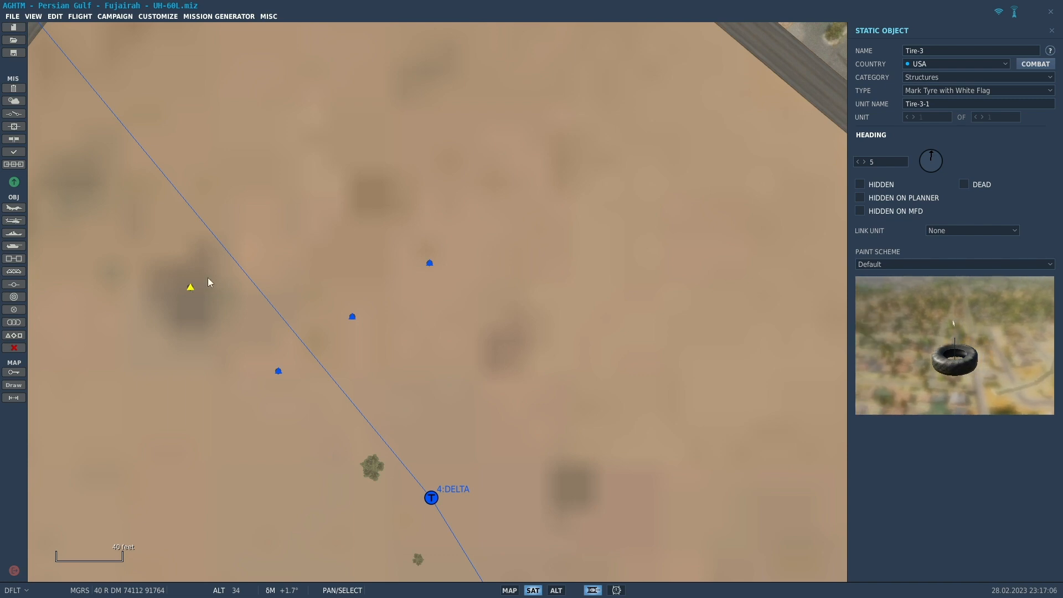
click(351, 163)
right_drag(399, 215, 446, 254)
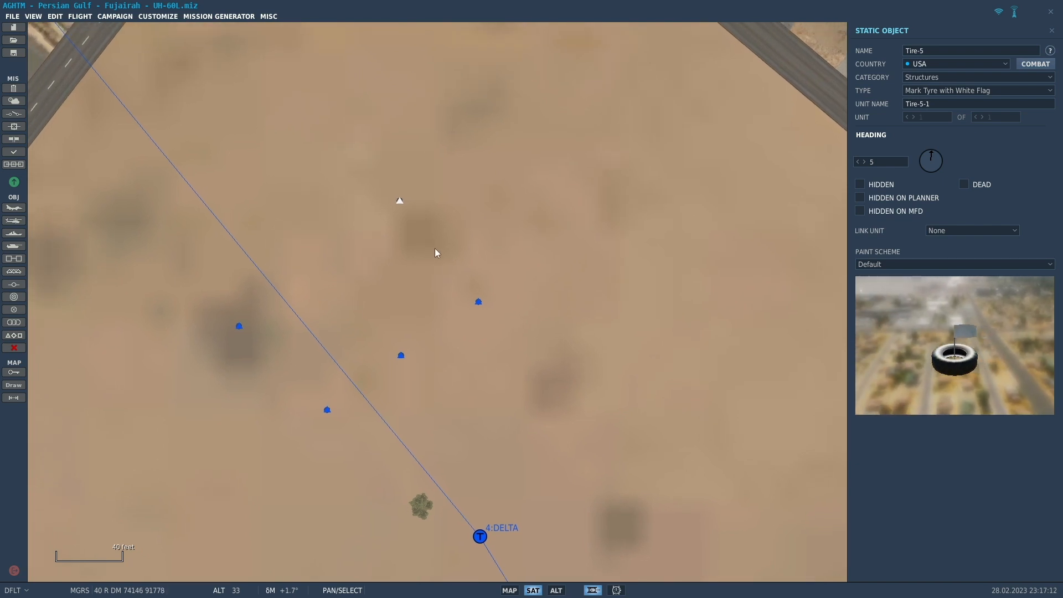
- Fill the gaps between the corner tyres with twelve more copies, forming a dotted three-sided outline
click(437, 250)
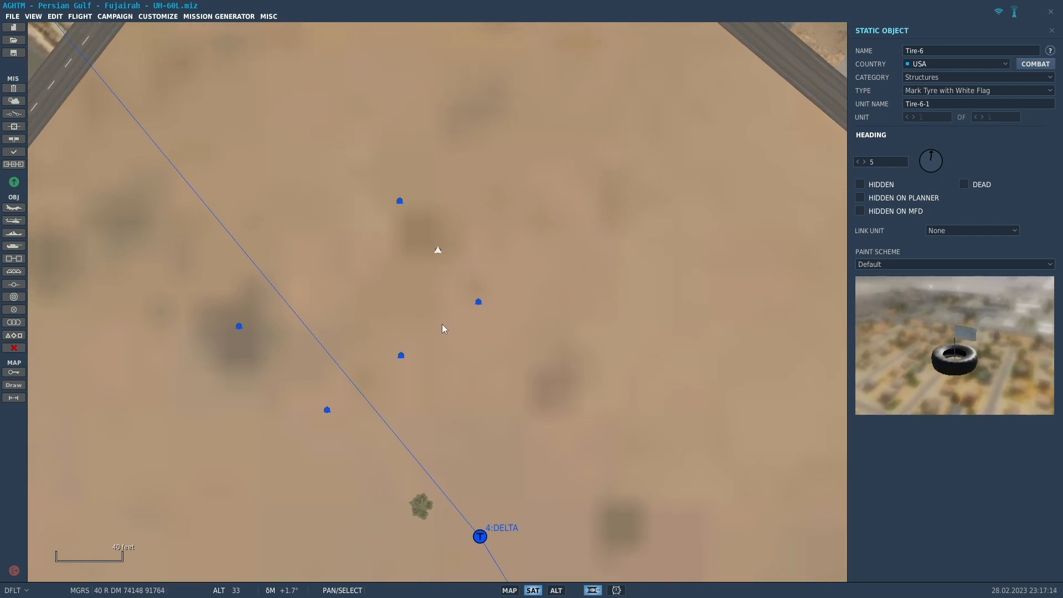
click(442, 323)
click(365, 379)
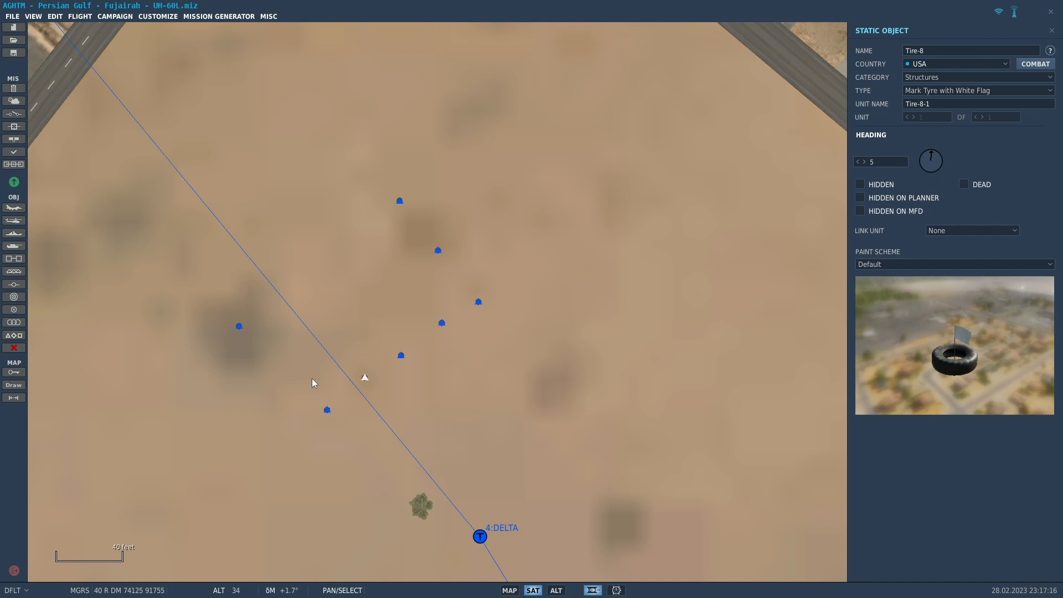
click(280, 367)
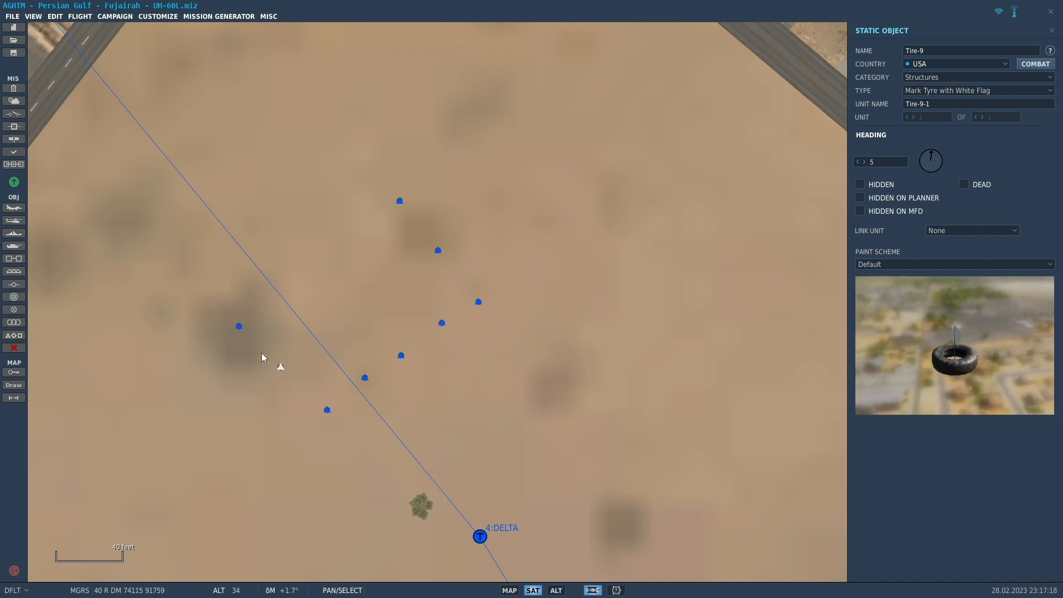
click(260, 348)
click(300, 387)
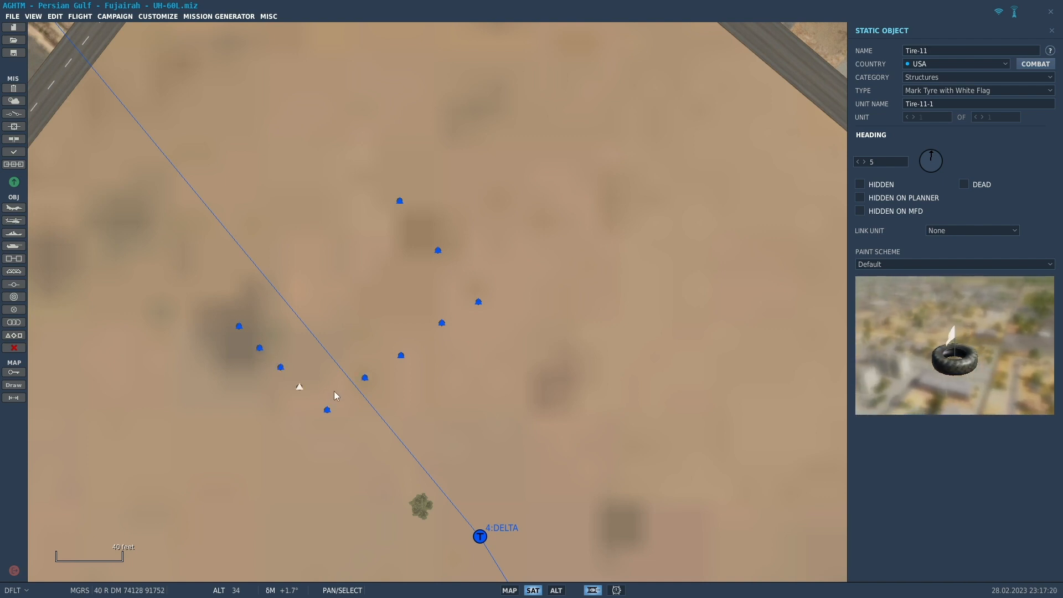
click(345, 390)
click(383, 365)
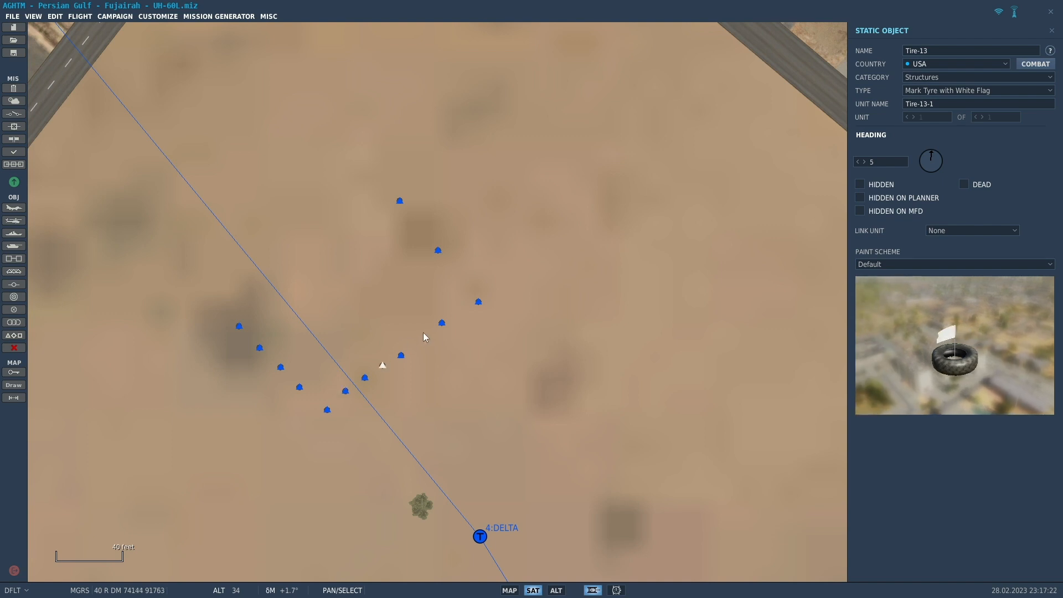
click(424, 336)
click(460, 311)
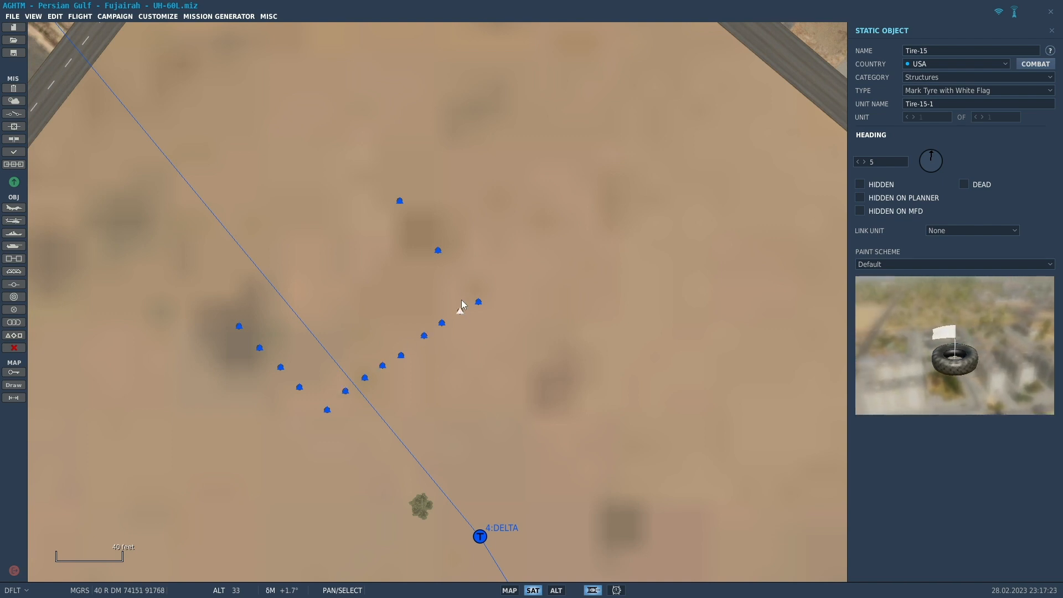
click(463, 275)
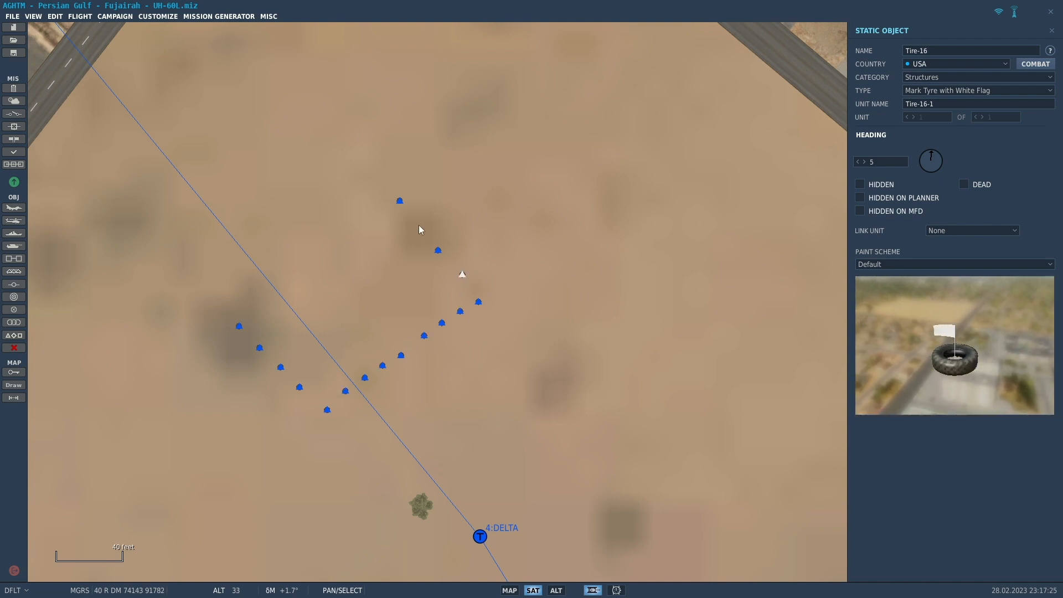
click(419, 225)
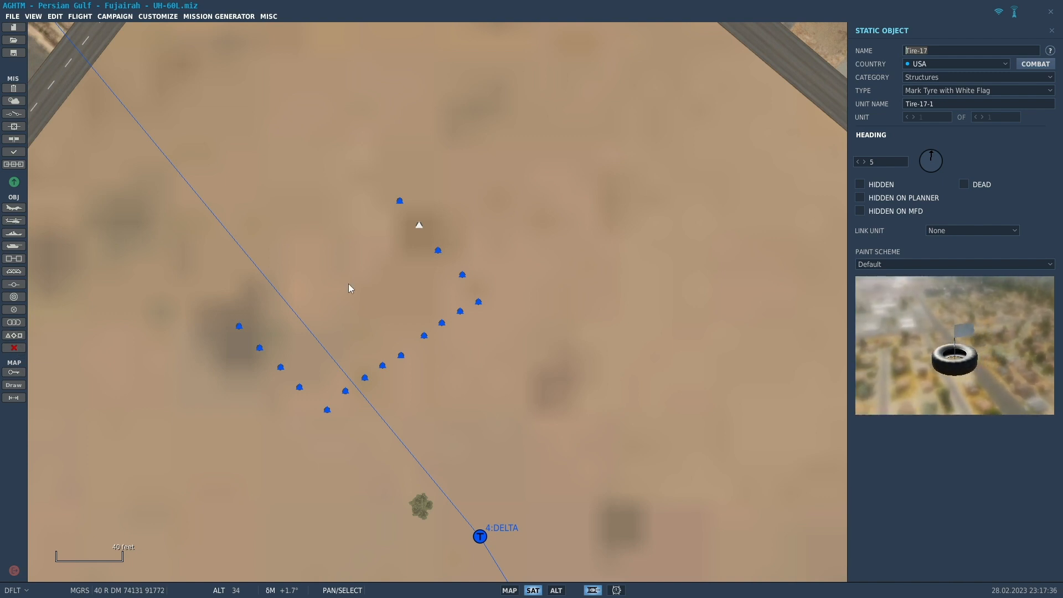
- Move the DELTA invisible FARP into the middle of the tyre-marked area
click(480, 537)
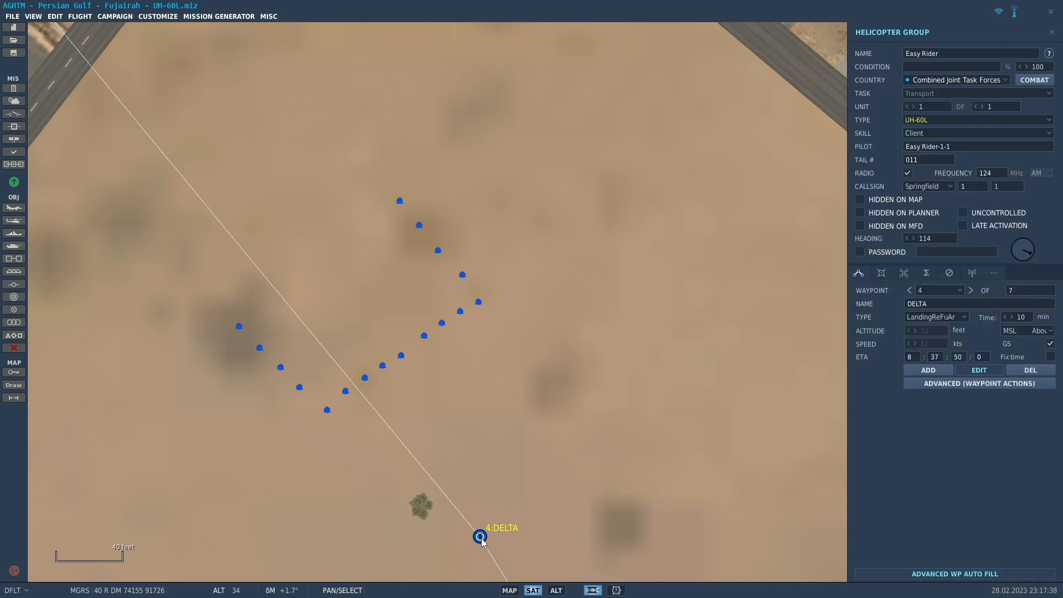
click(481, 537)
drag(481, 539, 355, 304)
- Move the ECHO single helipad from inland to the water just off the small harbour's breakwater
scroll(355, 302, down, 6)
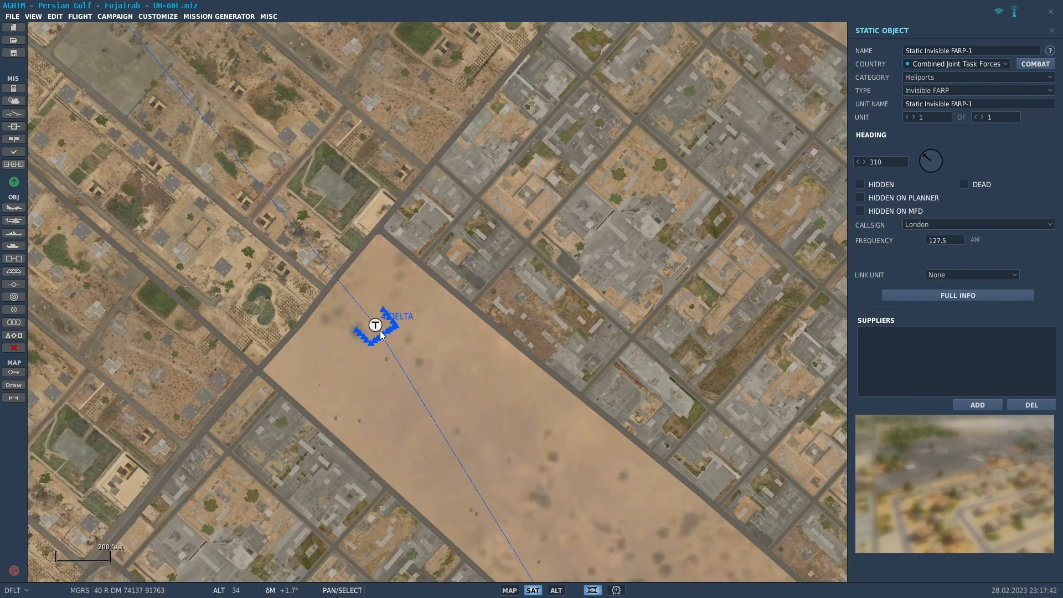
scroll(413, 376, down, 8)
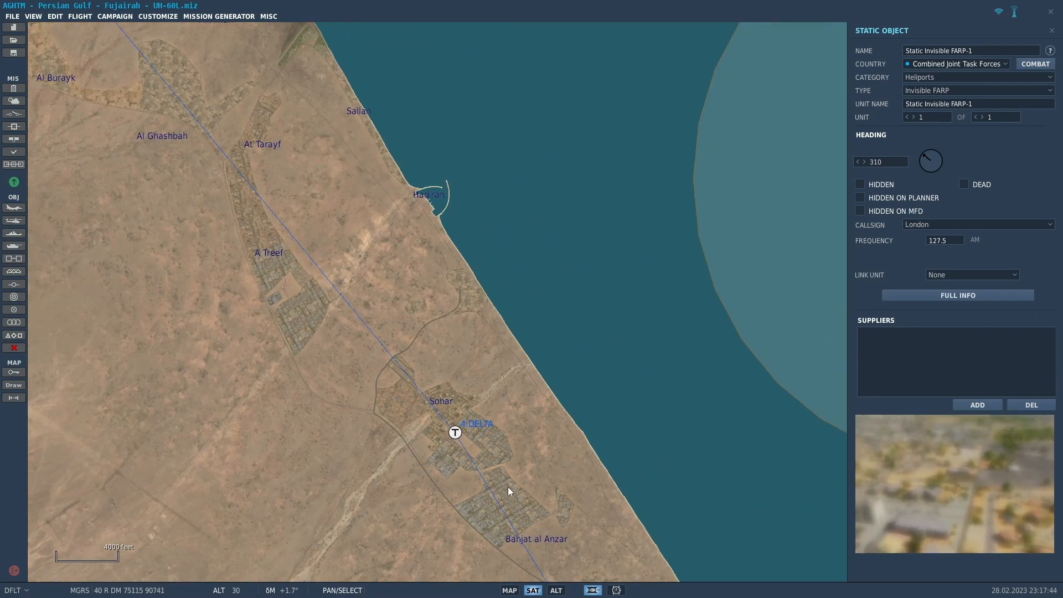
scroll(509, 491, down, 2)
drag(534, 498, 294, 197)
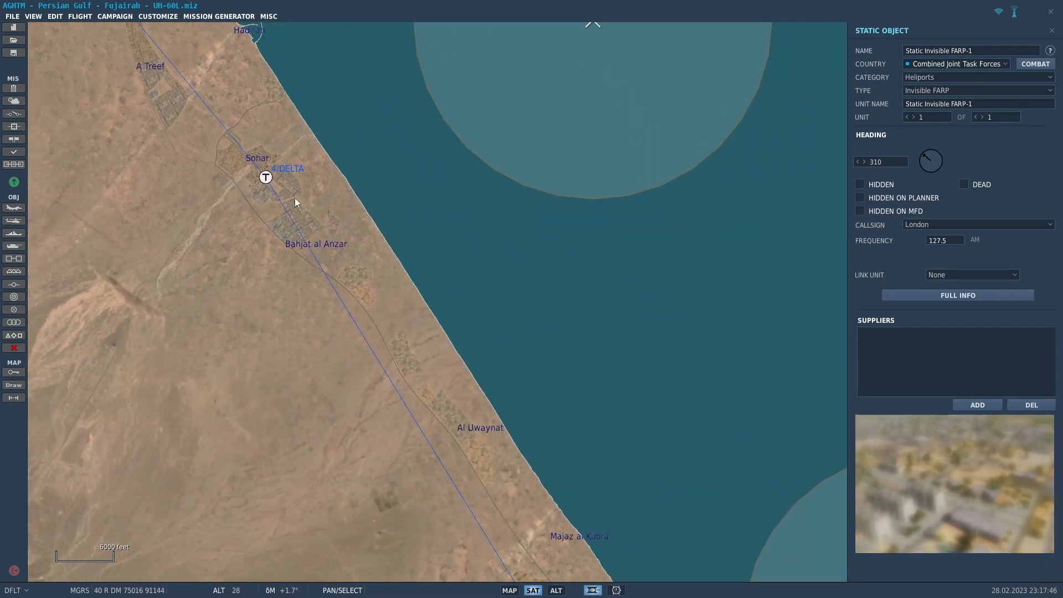
drag(373, 312, 327, 256)
scroll(327, 256, down, 5)
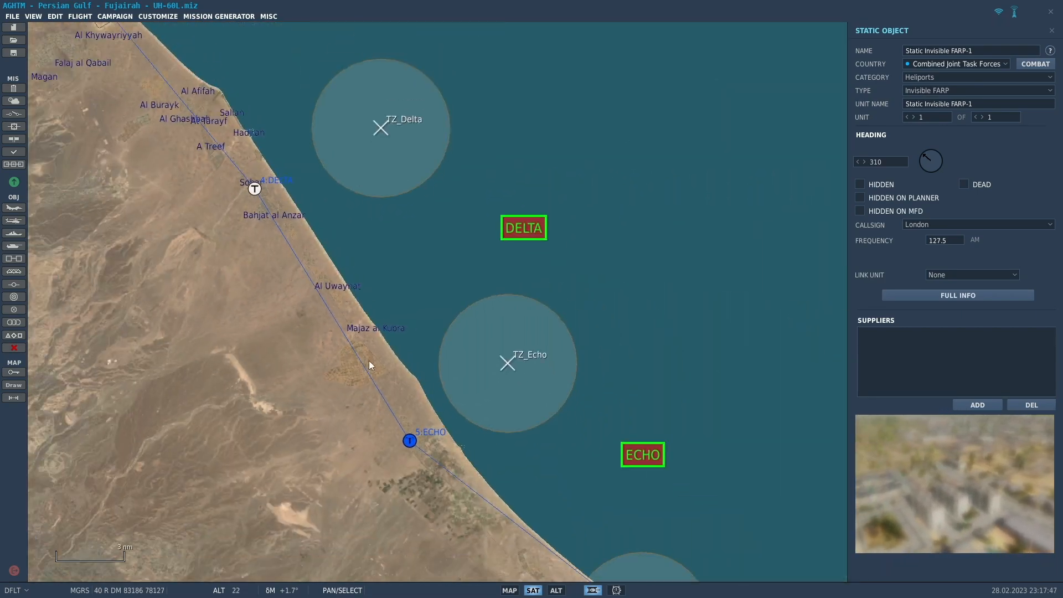
click(410, 443)
click(410, 442)
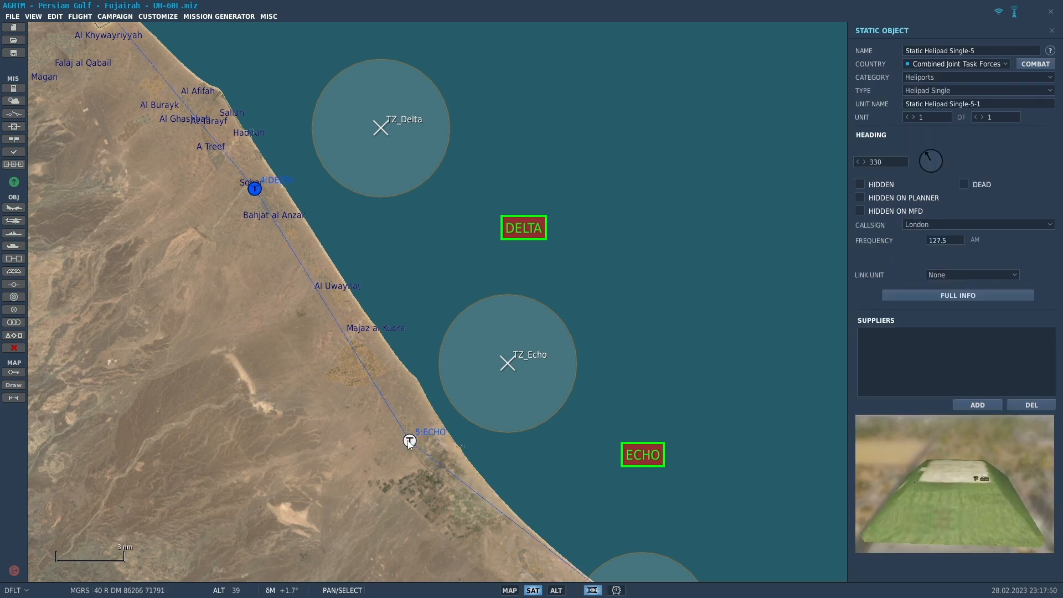
scroll(411, 442, up, 4)
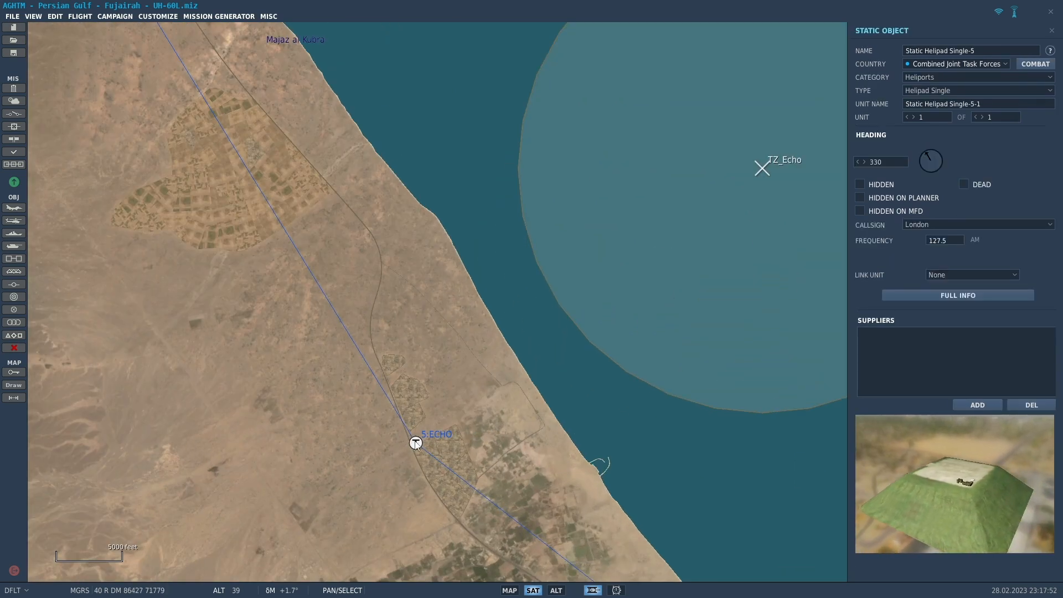
drag(486, 402, 556, 354)
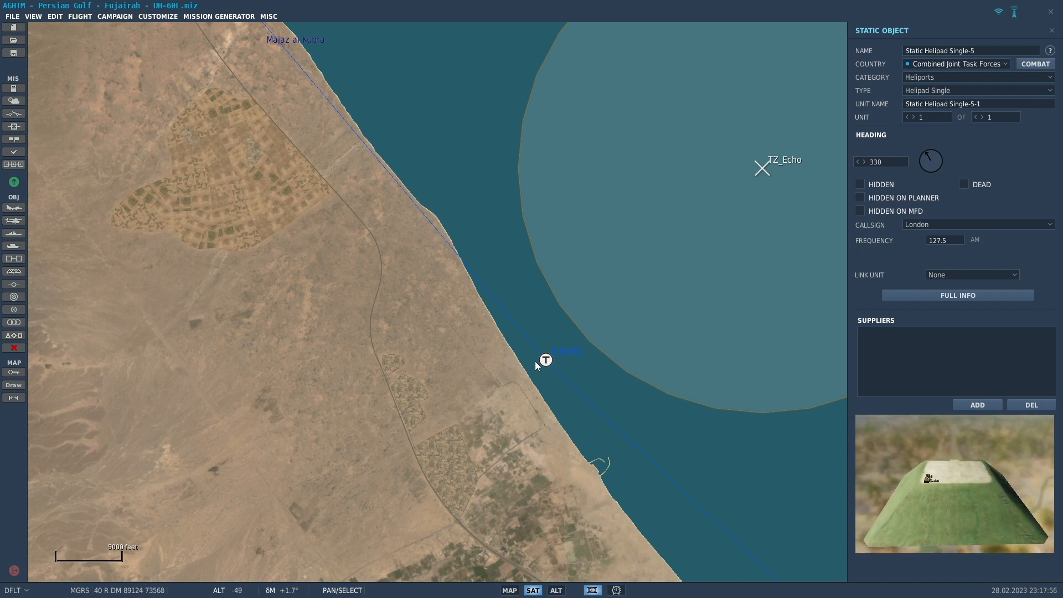
drag(546, 360, 599, 454)
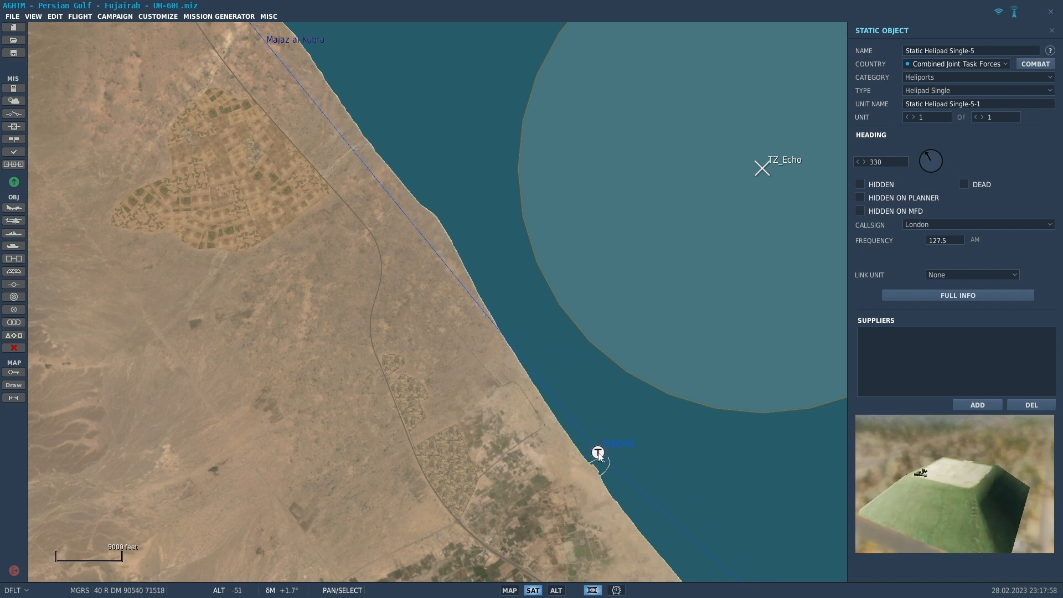
- Change the ECHO helipad's category to Sea Shelf Objects and its type to Oil rig
scroll(631, 483, up, 2)
scroll(588, 463, up, 3)
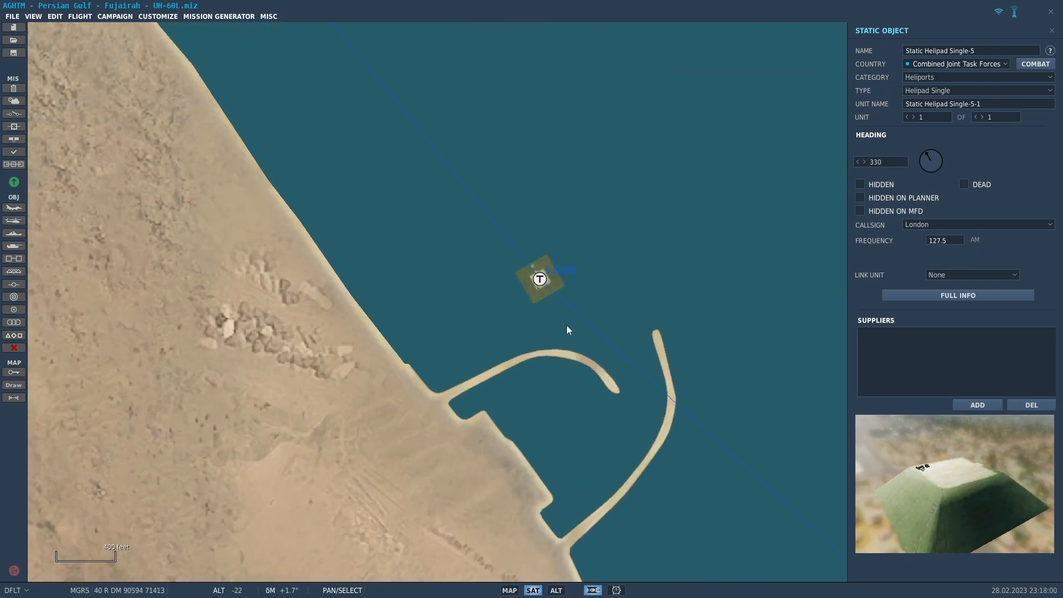
click(931, 76)
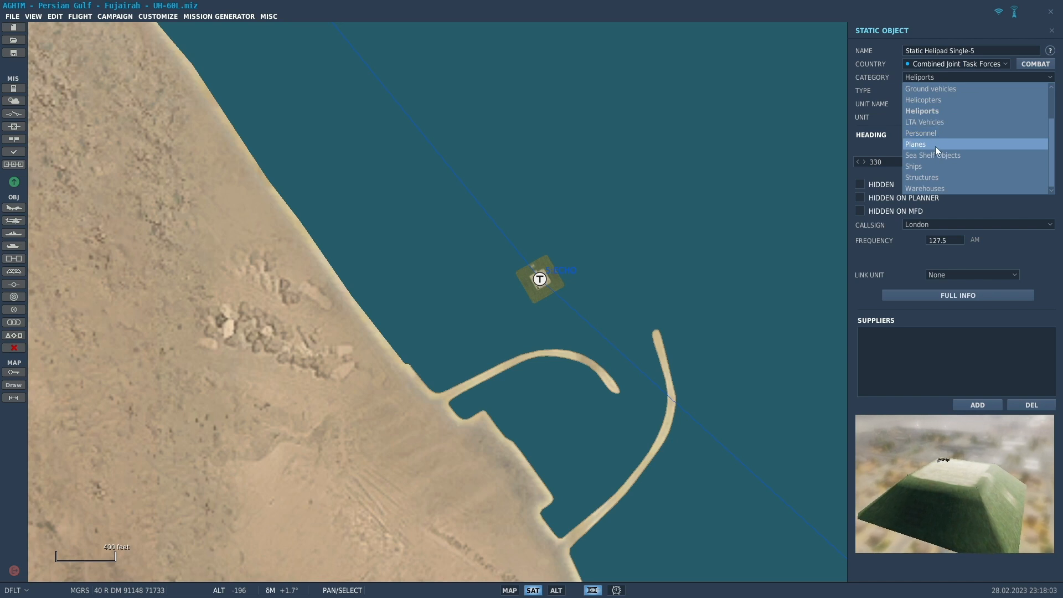
click(932, 154)
click(938, 91)
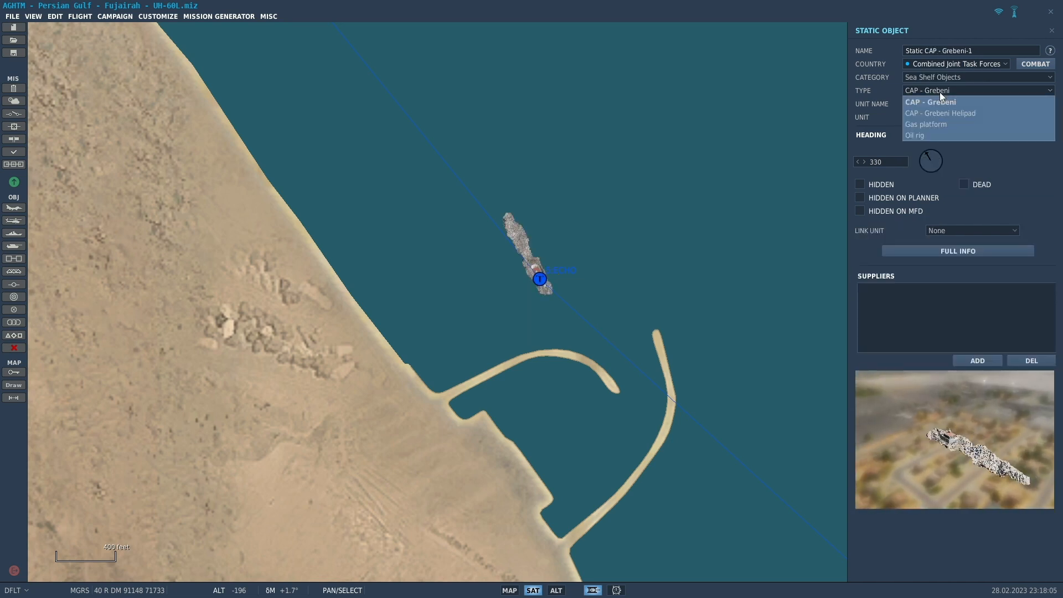
click(933, 132)
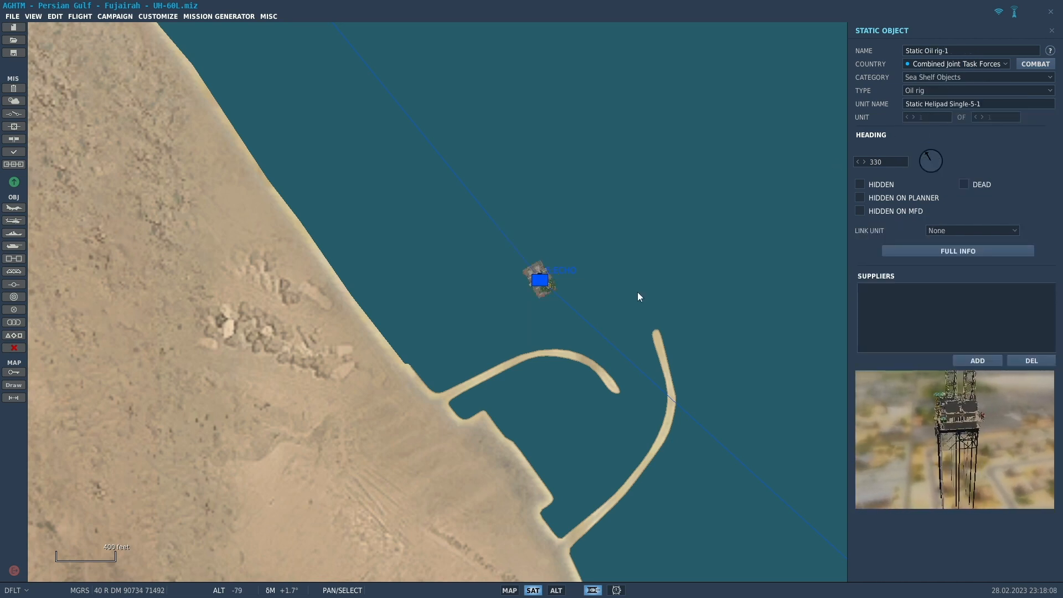
- Set the ECHO oil rig's heading to 90 and move it southwest, closer to the shore and breakwater
scroll(535, 305, up, 3)
drag(932, 165, 939, 160)
click(550, 224)
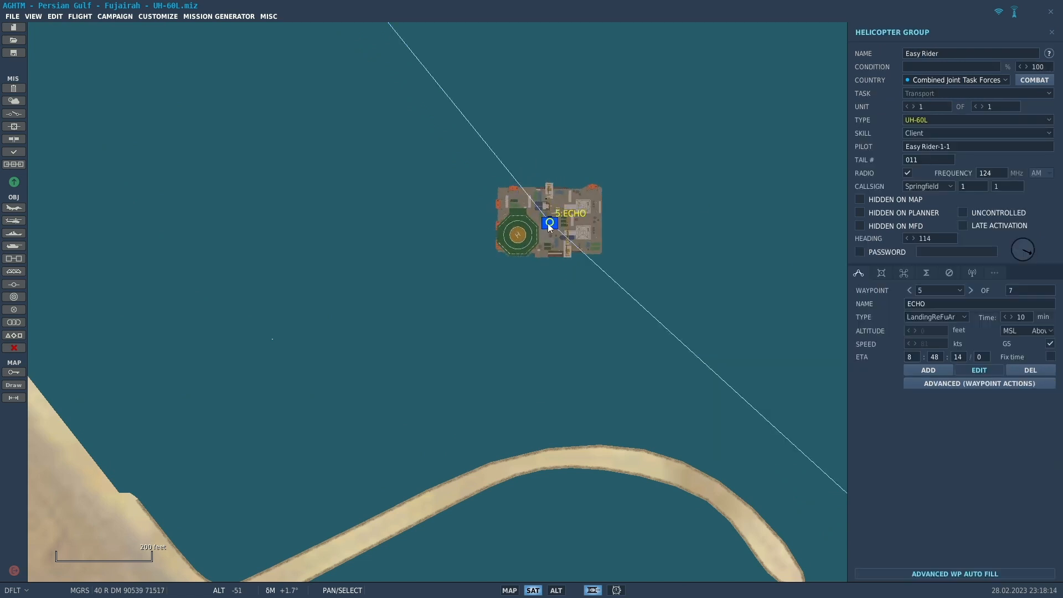
drag(551, 238, 416, 390)
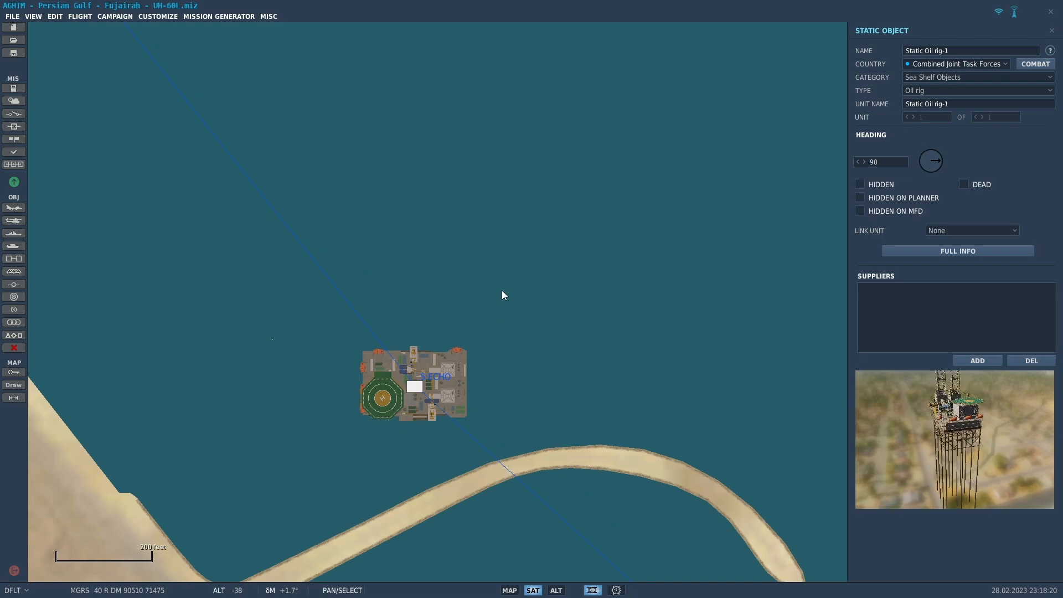
- Examine the full coastal route and its landing zones from START to OLYMPIA on the satellite map
scroll(501, 290, down, 2)
scroll(501, 290, down, 1)
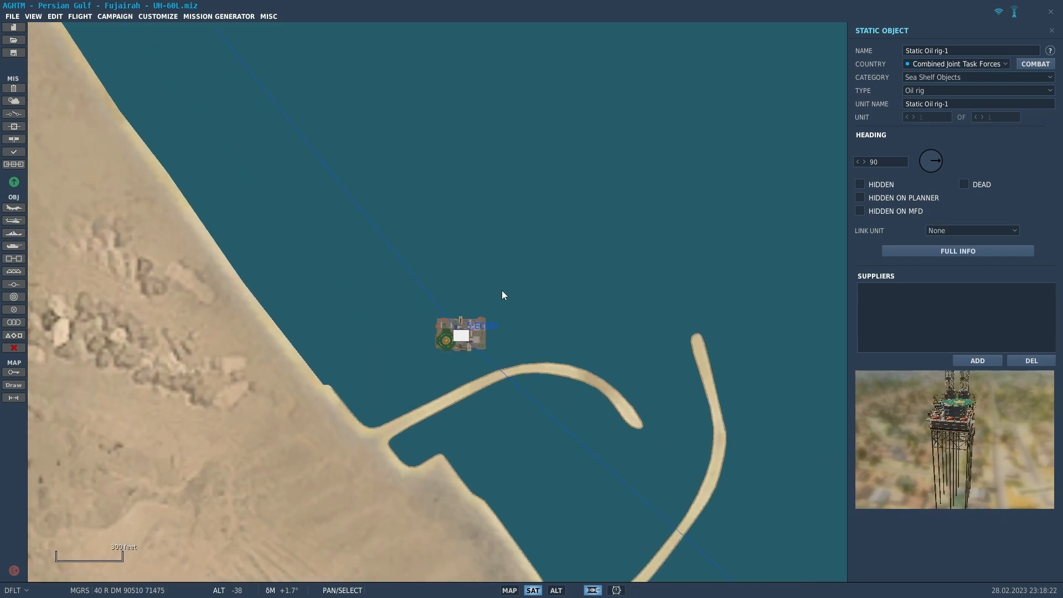
scroll(502, 290, down, 2)
scroll(501, 290, down, 10)
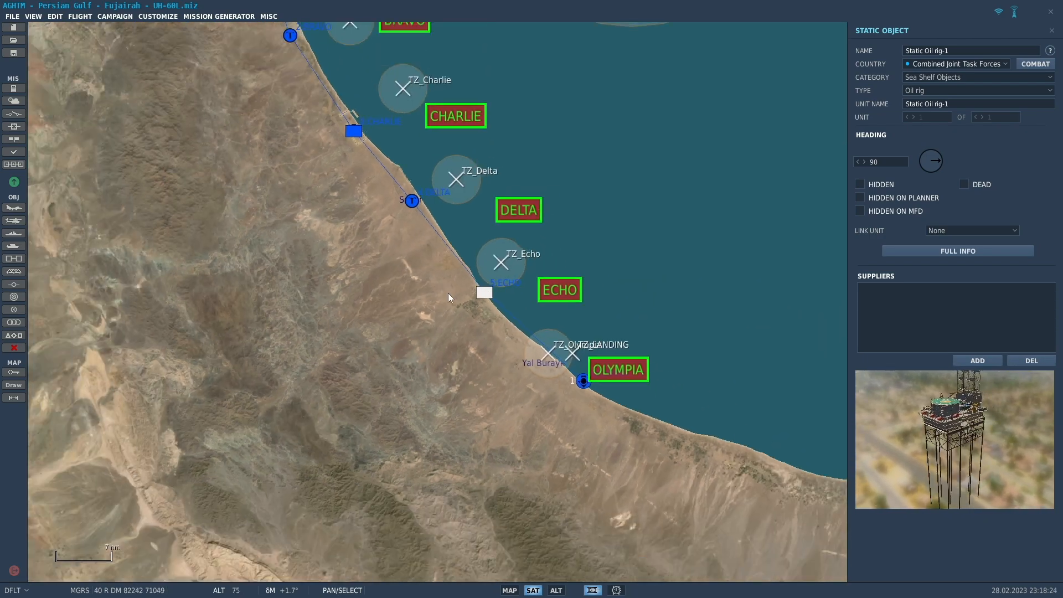
scroll(447, 293, down, 2)
drag(429, 287, 507, 452)
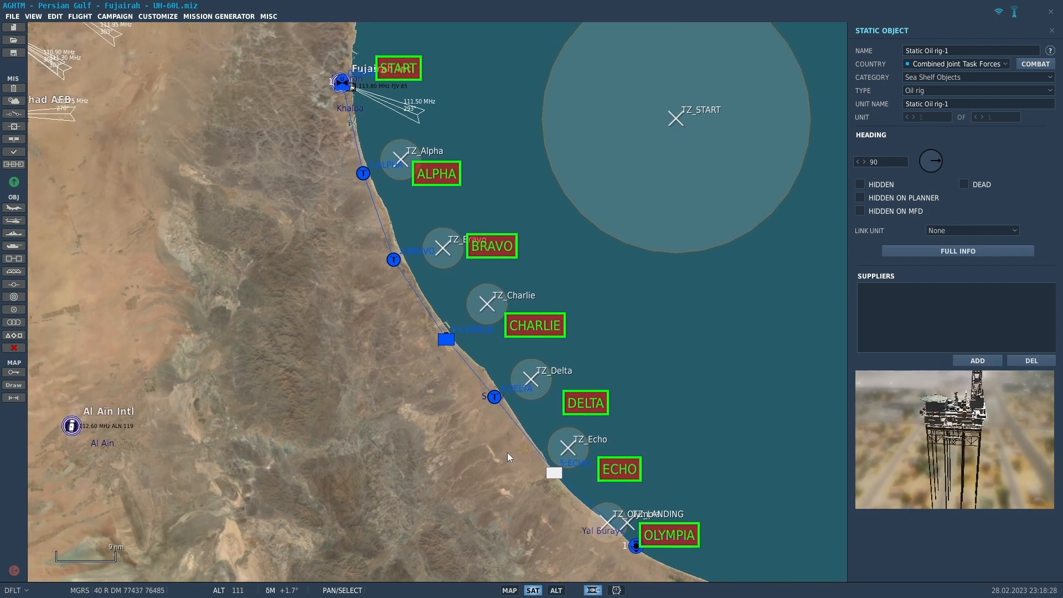
click(507, 452)
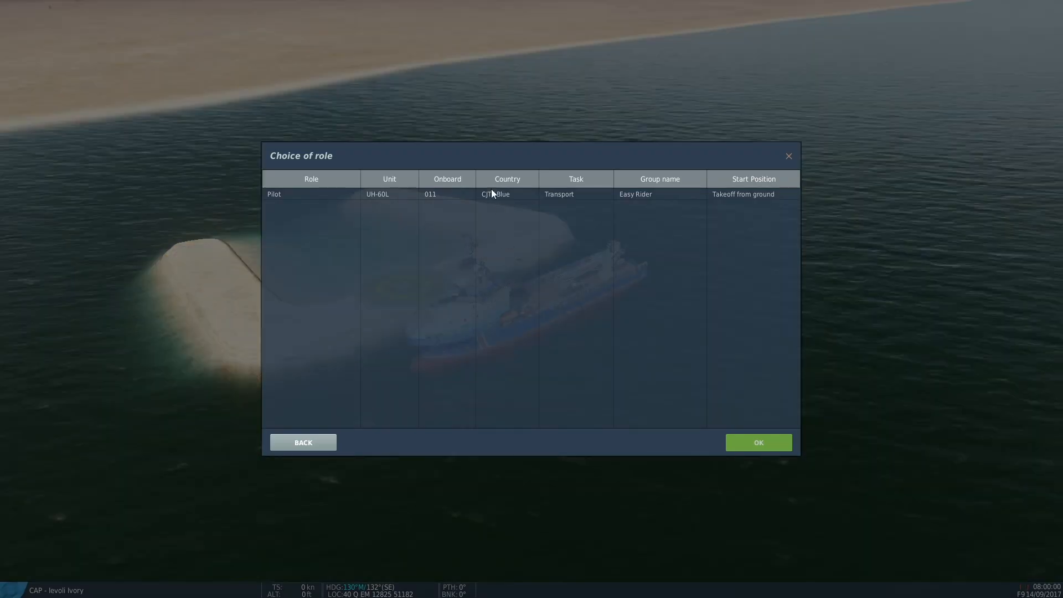
- Dismiss the role choice in the test run and inspect the ALPHA single helipad and its surroundings in 3D
key(Escape)
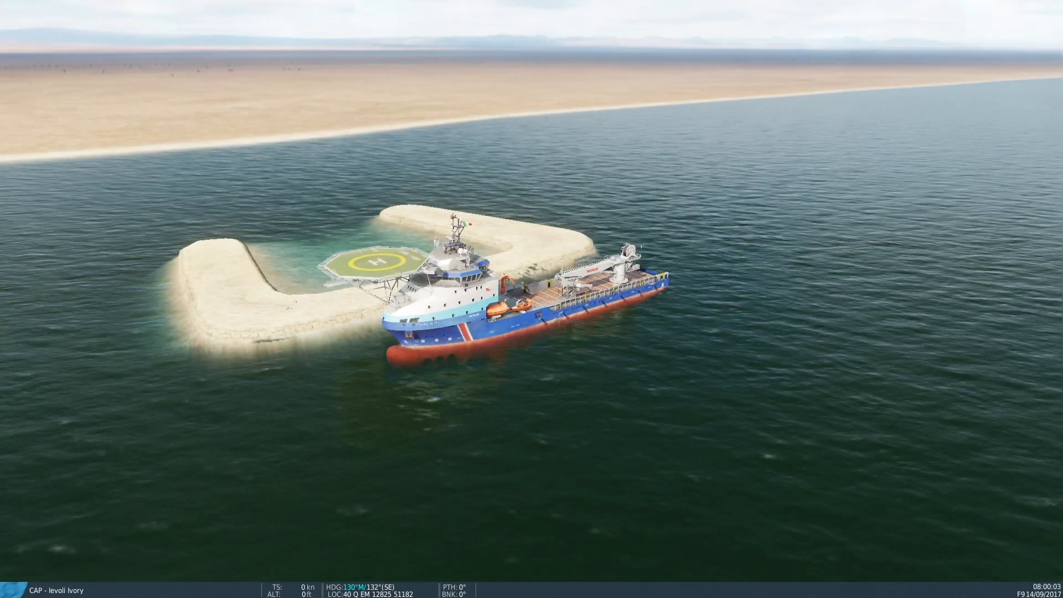
key(F10)
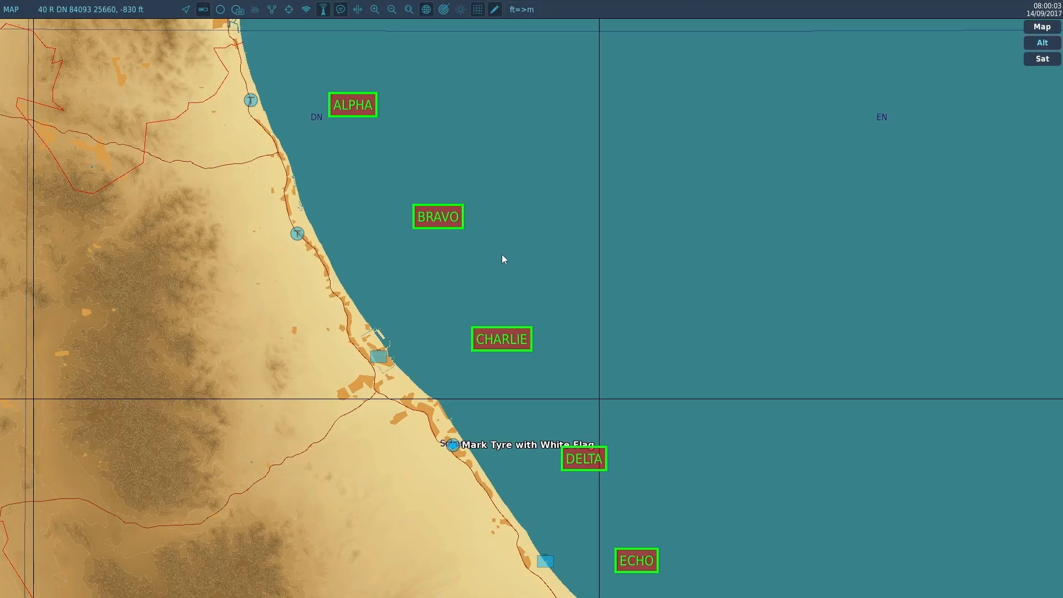
click(251, 101)
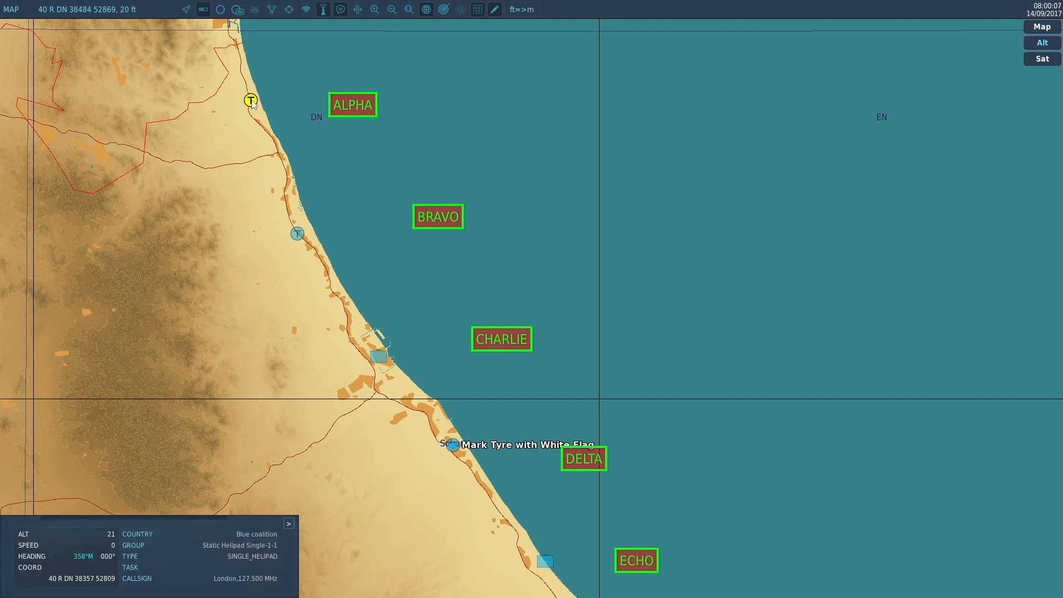
key(F12)
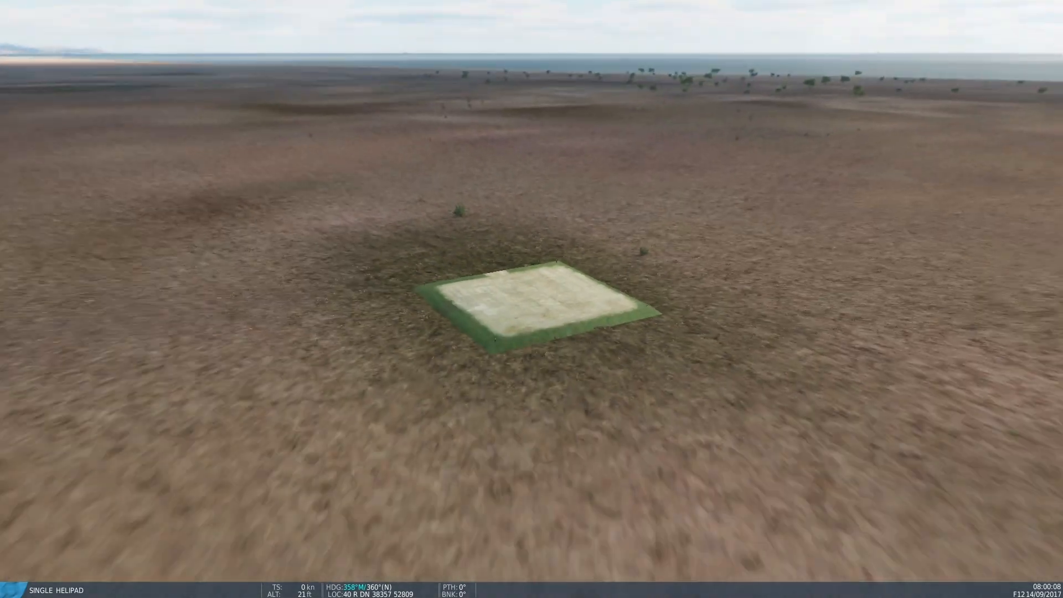
scroll(531, 298, down, 10)
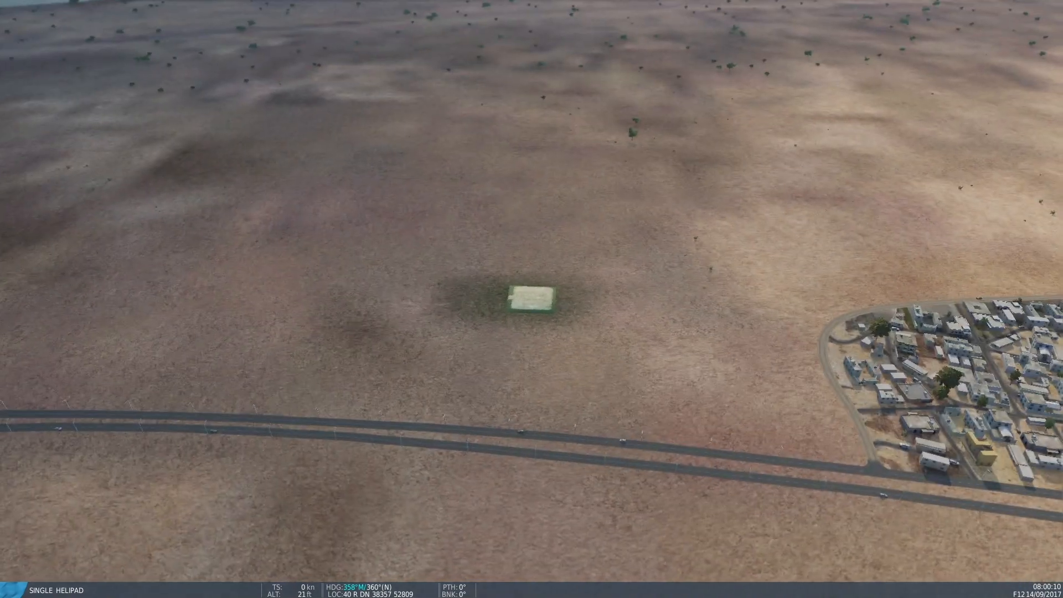
key(KP_8)
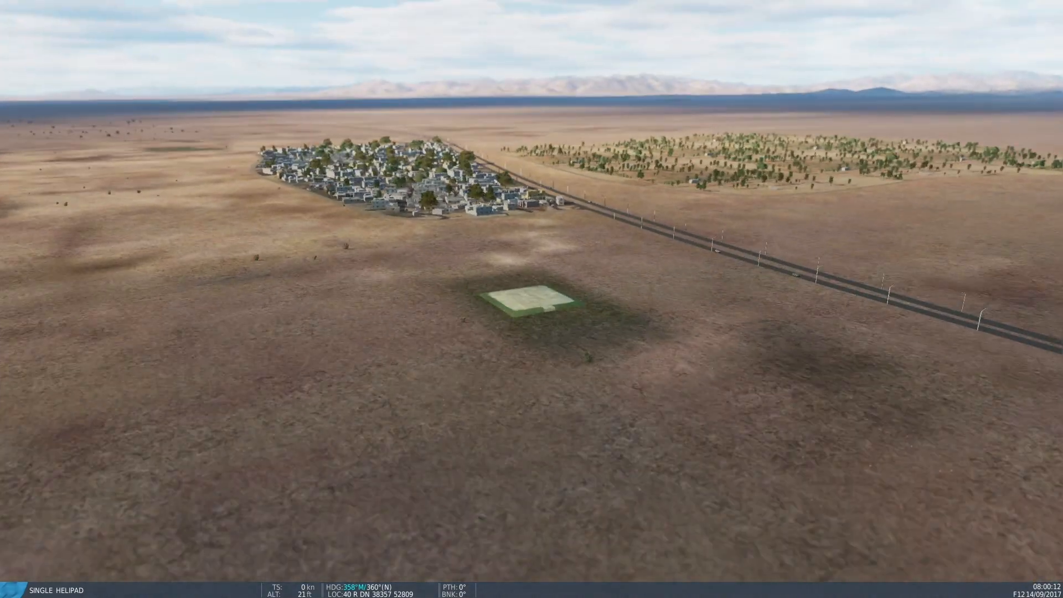
scroll(531, 299, up, 8)
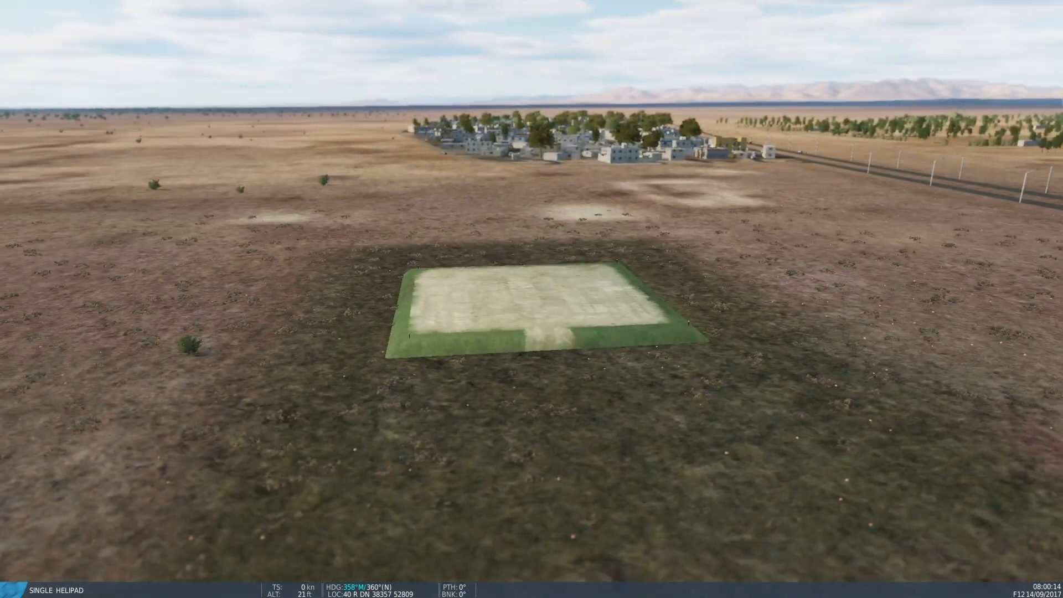
- Inspect the CHARLIE helipad beside the industrial buildings in the 3D object view
key(F10)
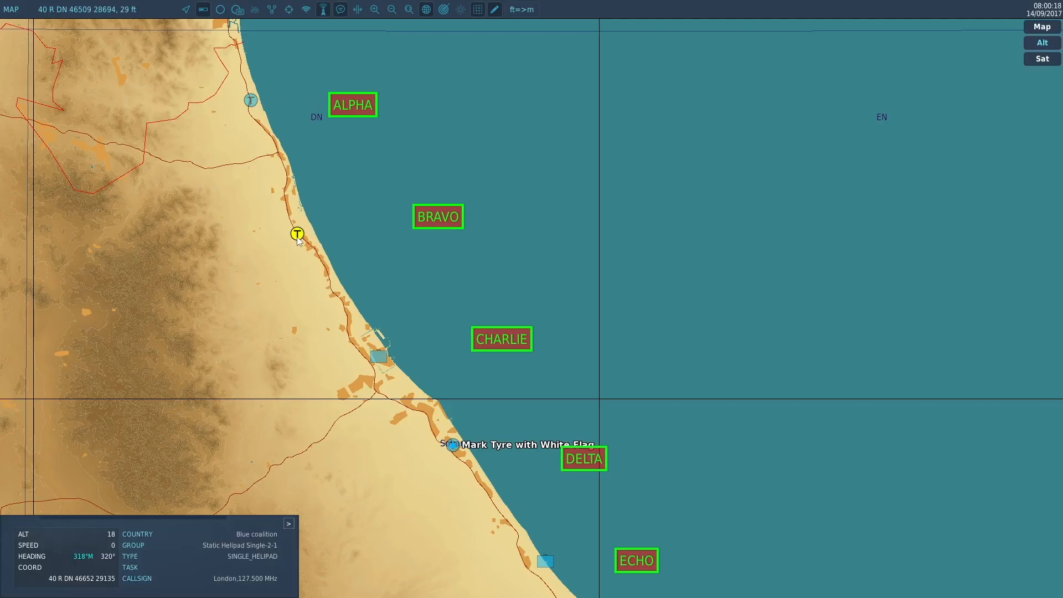
click(378, 361)
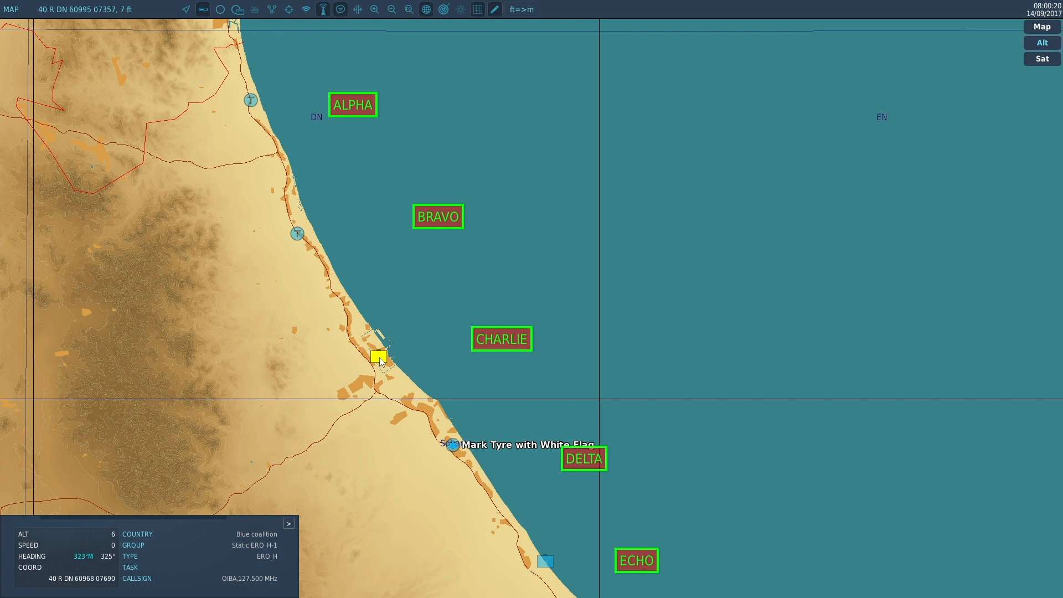
key(F12)
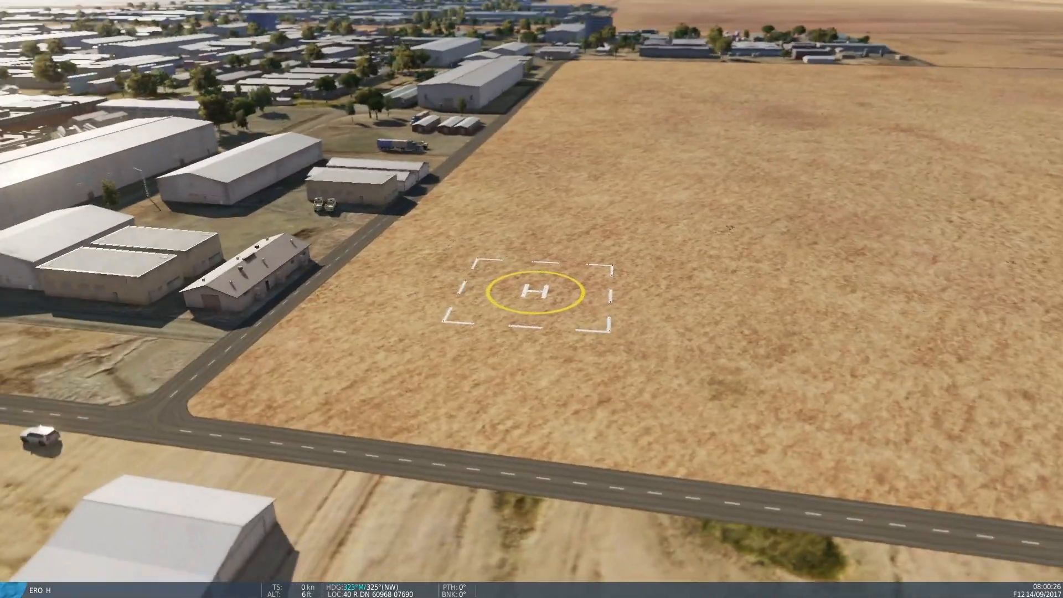
- Inspect the white-flagged tyre markers around the DELTA landing site in 3D
key(F10)
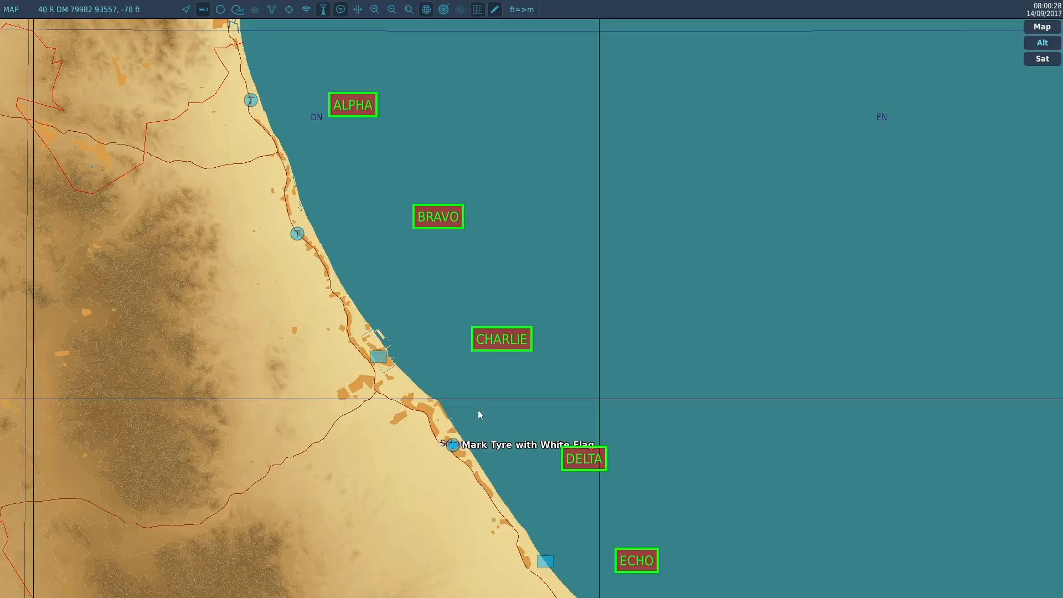
click(453, 445)
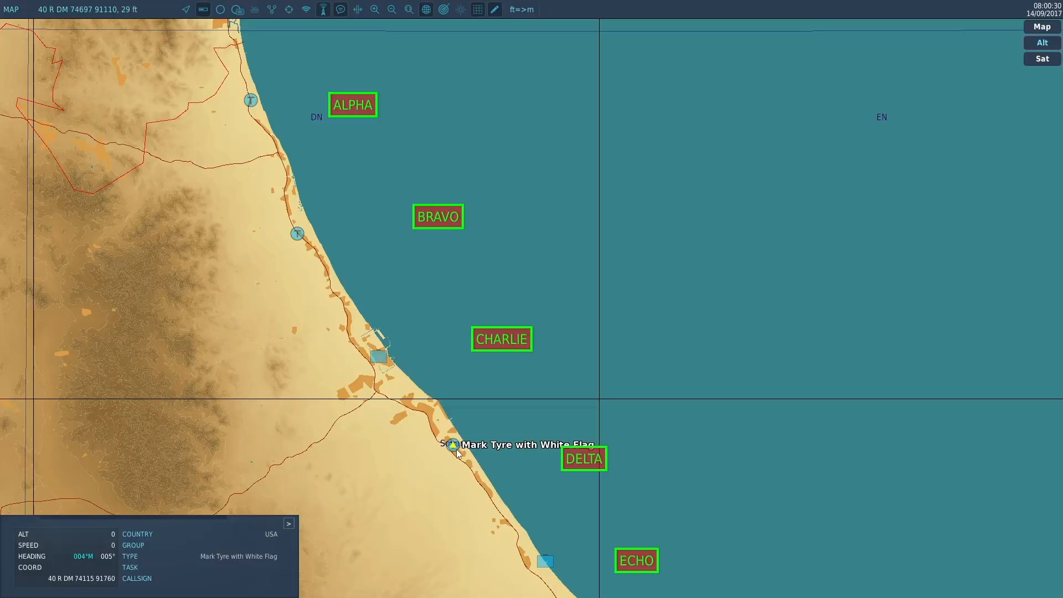
key(F12)
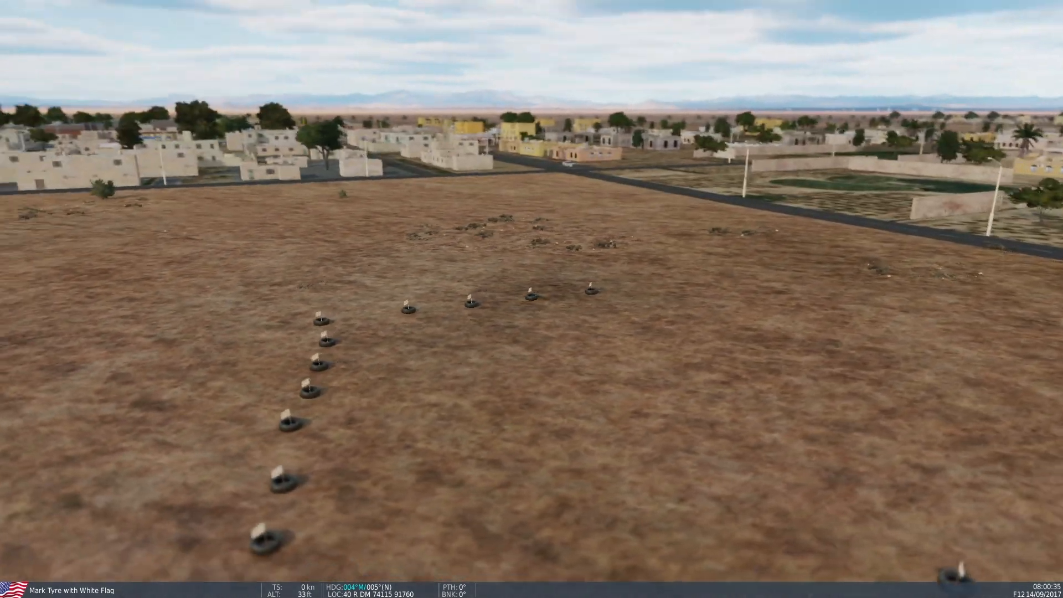
scroll(531, 299, down, 5)
right_drag(531, 298, 399, 310)
- Inspect the ECHO oil rig and its position beside the breakwater in 3D
key(F10)
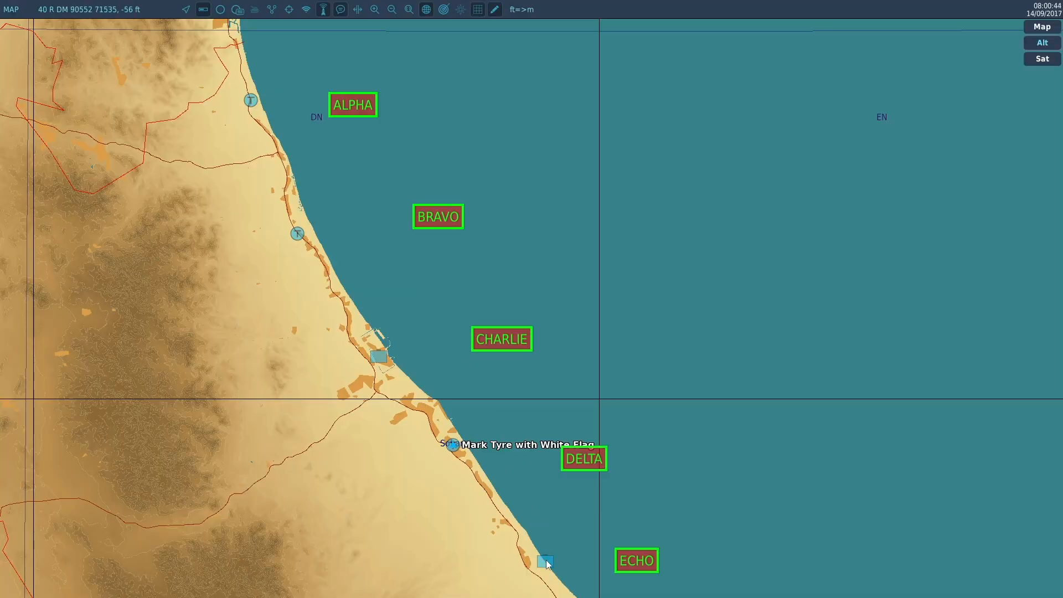
right_drag(516, 500, 388, 207)
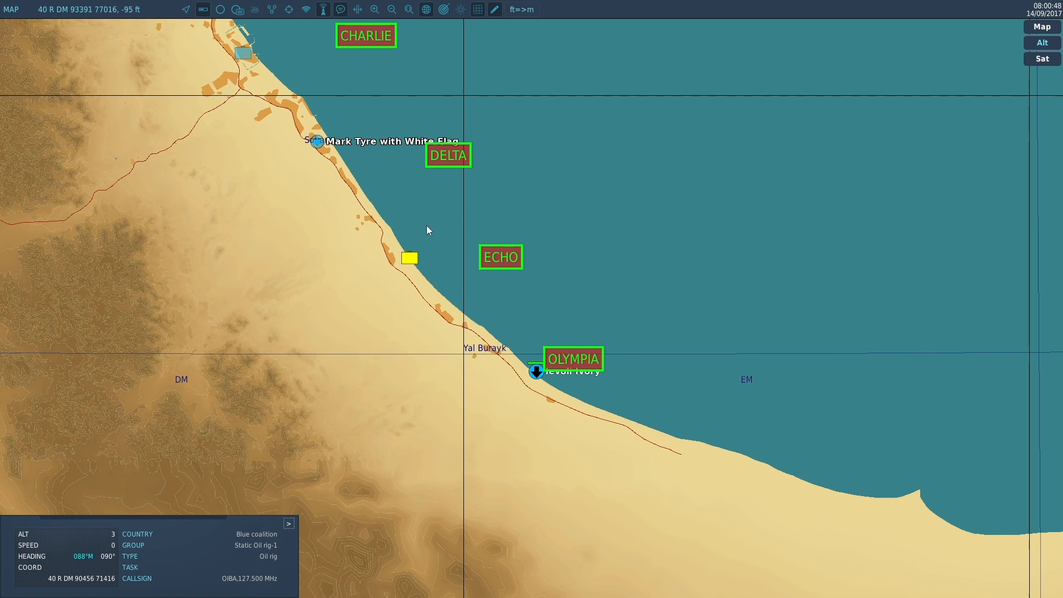
key(F12)
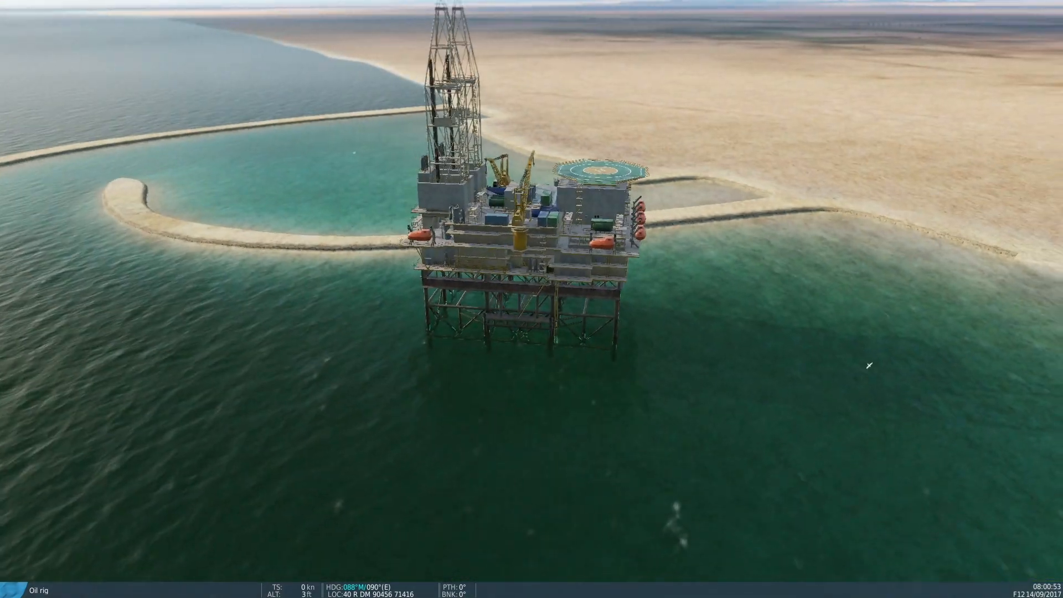
right_drag(868, 365, 734, 244)
scroll(734, 244, down, 3)
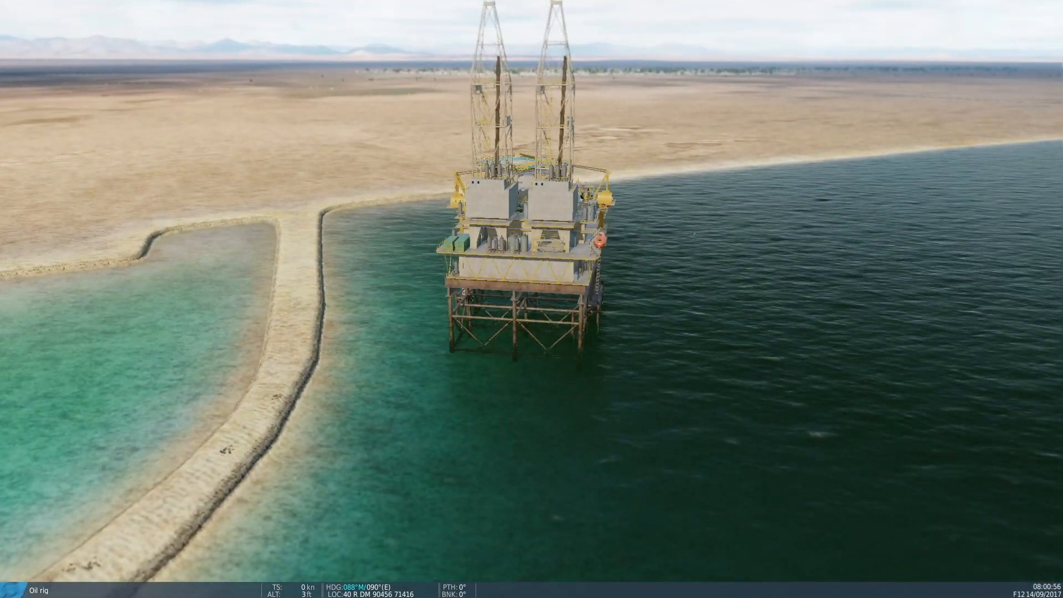
- Review the whole route on the in-mission map, quit the test run and return to the mission editor
key(F10)
scroll(427, 229, down, 2)
drag(442, 294, 587, 546)
key(Escape)
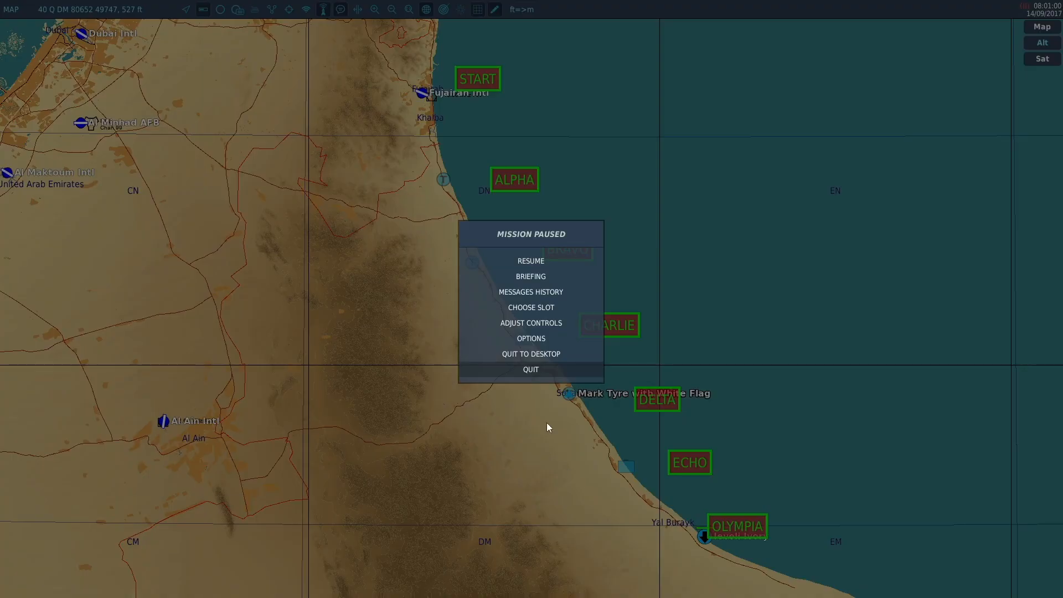
click(528, 369)
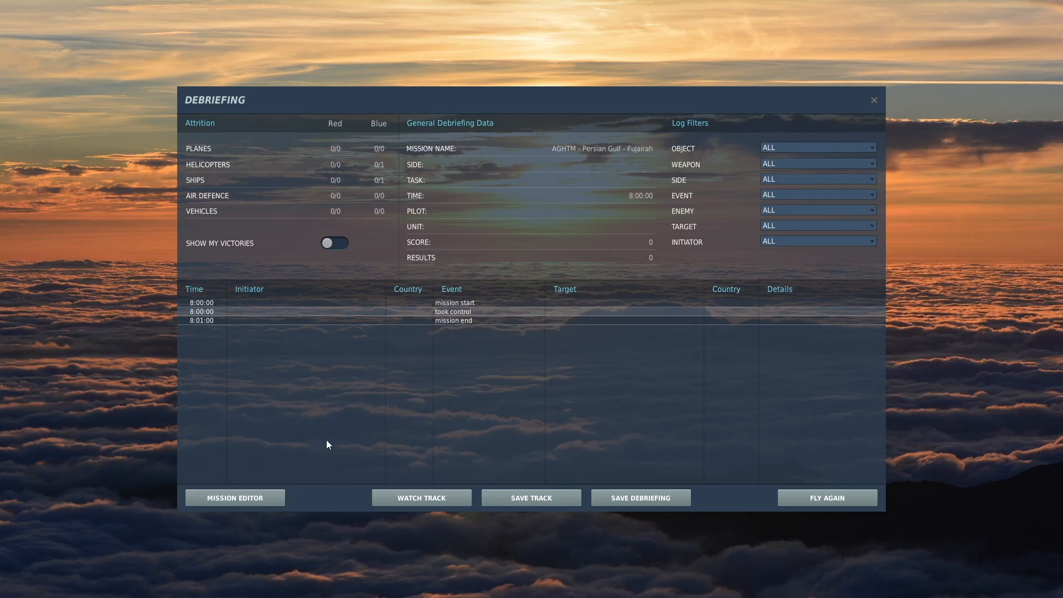
click(243, 496)
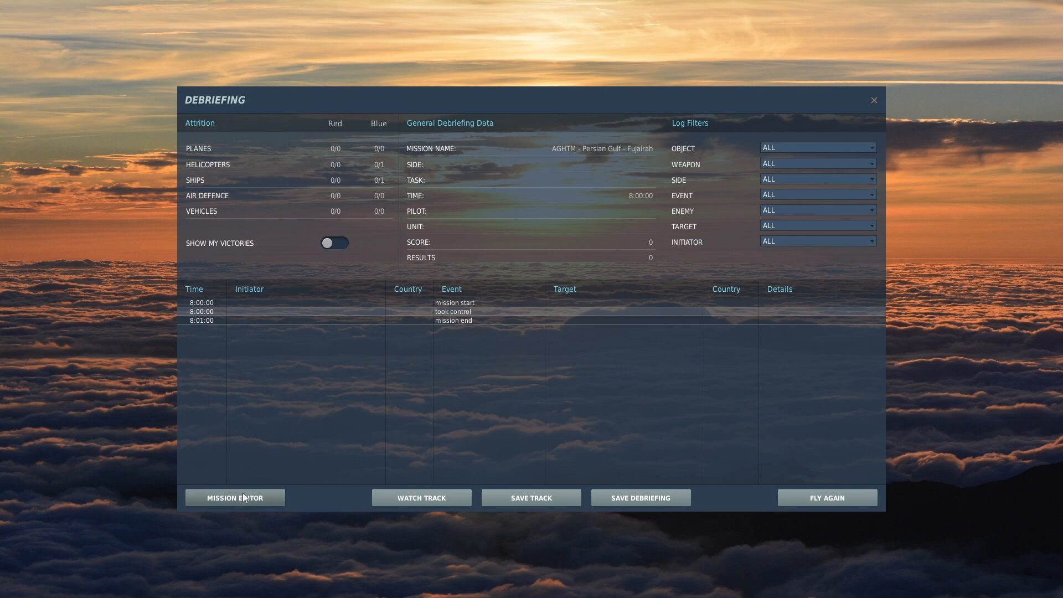